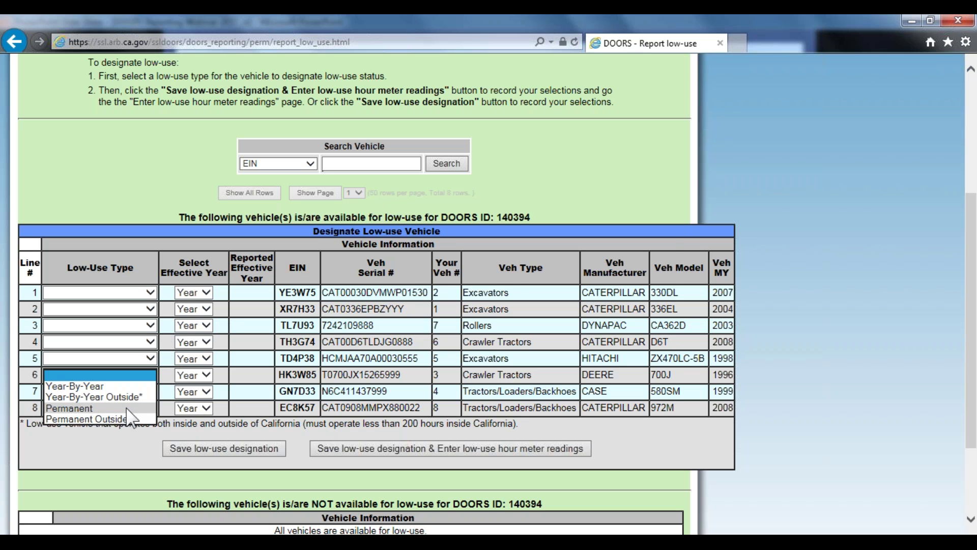
pyautogui.click(127, 409)
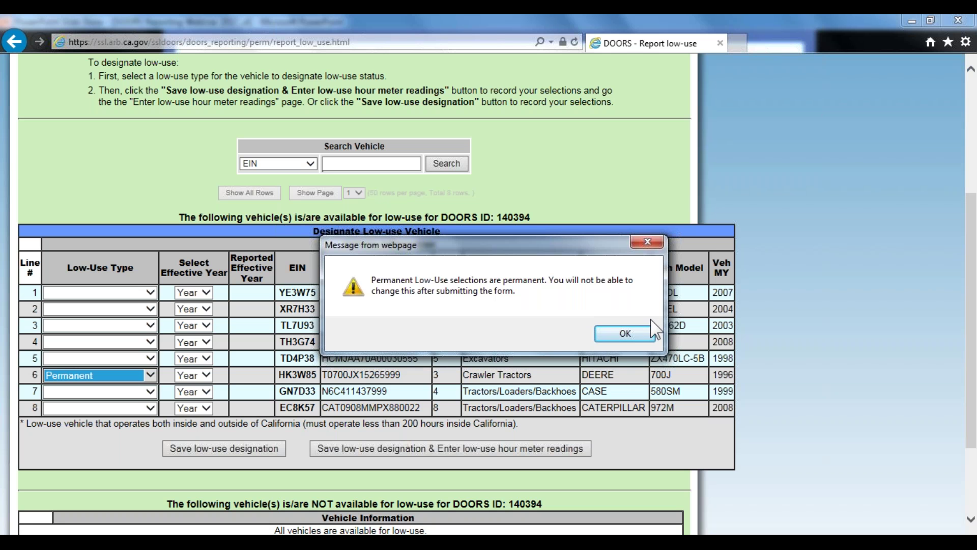
# Accept the permanent-selection warning, set HK3W85's effective year to 2018, and save the designation
pyautogui.click(622, 334)
pyautogui.click(201, 376)
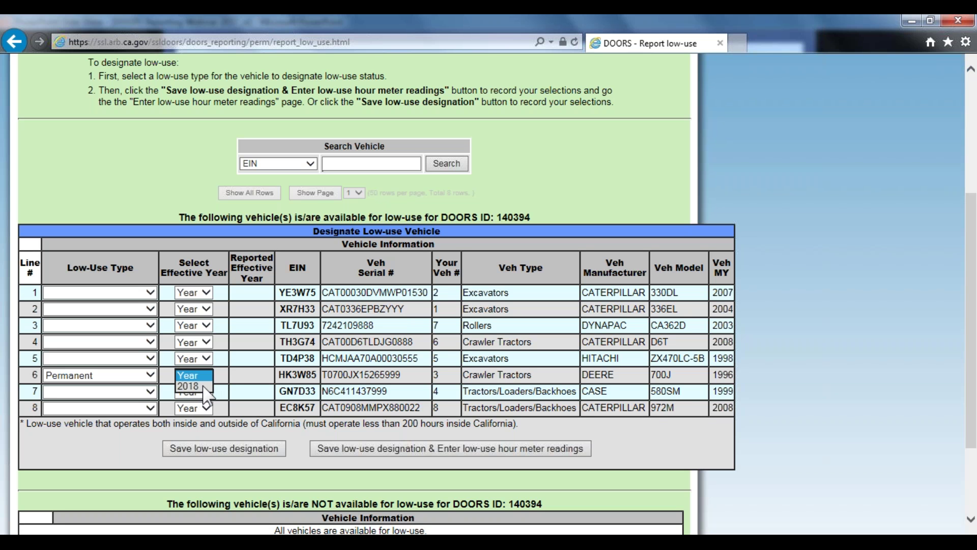
pyautogui.click(207, 387)
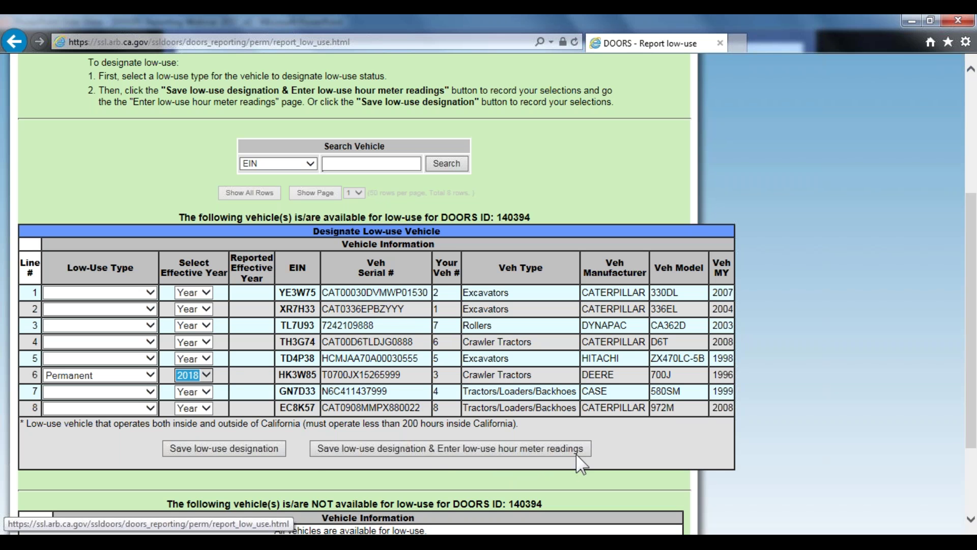
pyautogui.click(242, 451)
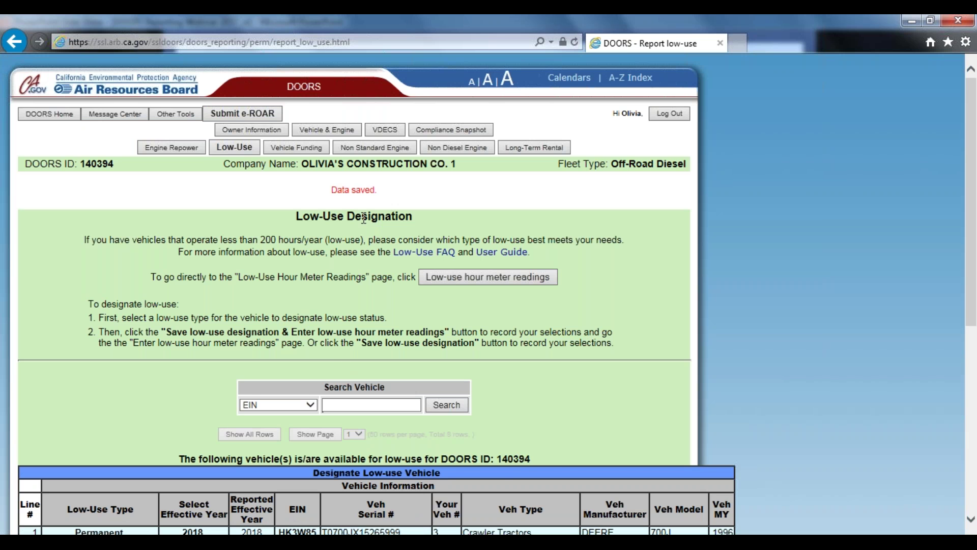
# Scroll the low-use table to check HK3W85 listed as Permanent, effective 2018
pyautogui.scroll(-4, 359, 259)
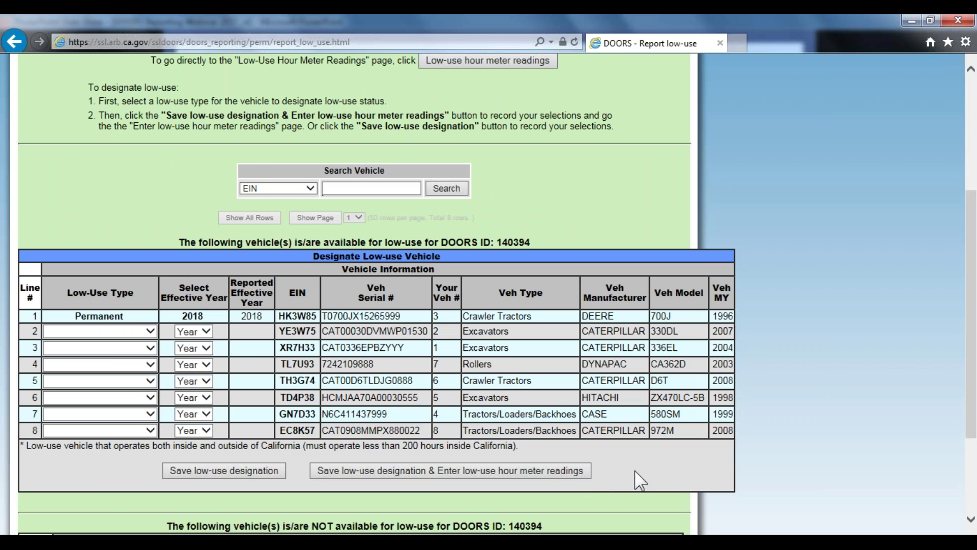
pyautogui.scroll(2, 534, 346)
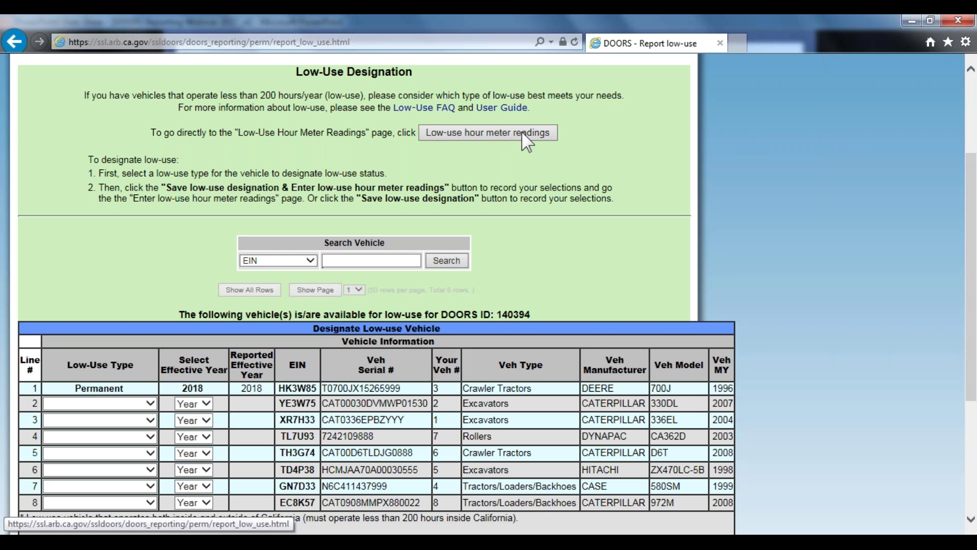
pyautogui.scroll(-2, 524, 229)
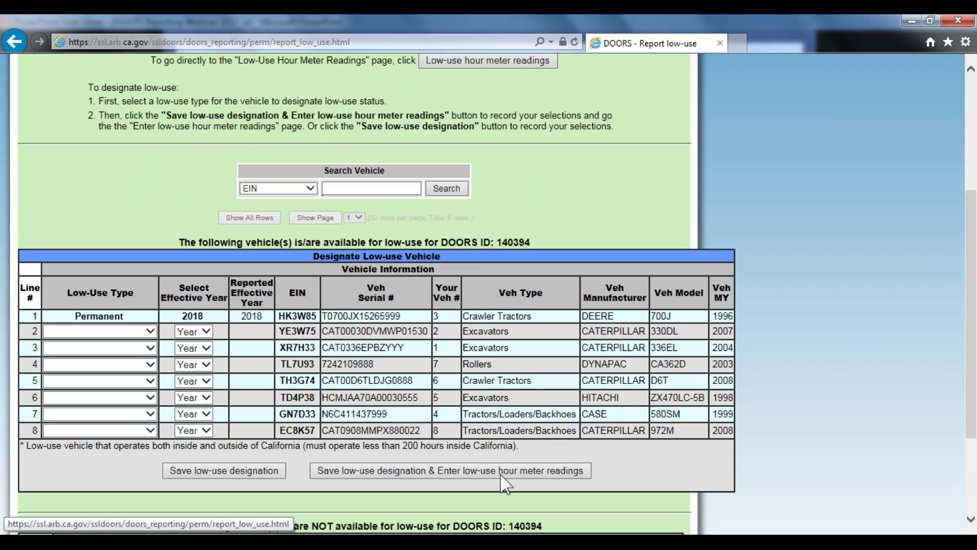
# Open HK3W85's hour meter readings and enter 364 and 400 for 2018
pyautogui.click(533, 471)
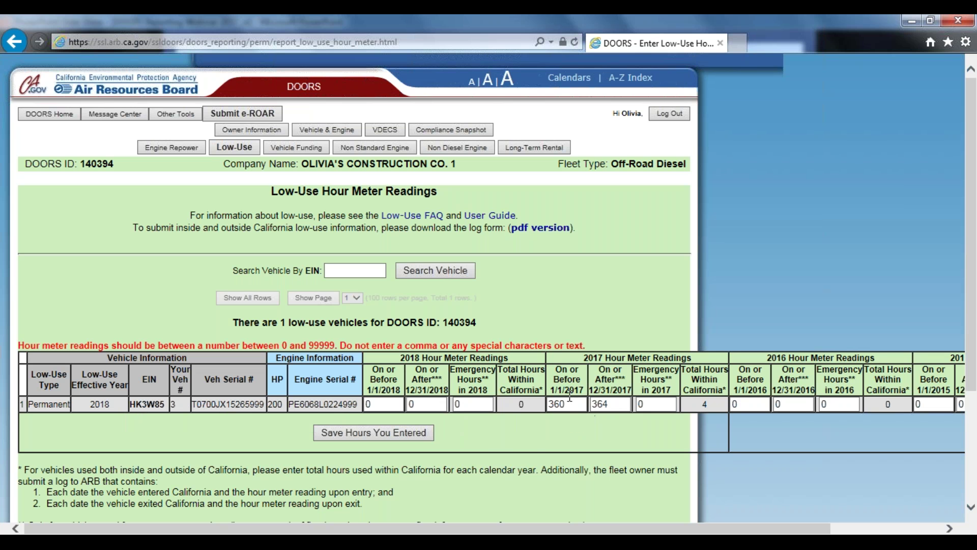
pyautogui.click(421, 432)
pyautogui.doubleClick(370, 404)
pyautogui.write('364')
pyautogui.click(438, 404)
pyautogui.doubleClick(438, 404)
pyautogui.write('400')
pyautogui.doubleClick(601, 405)
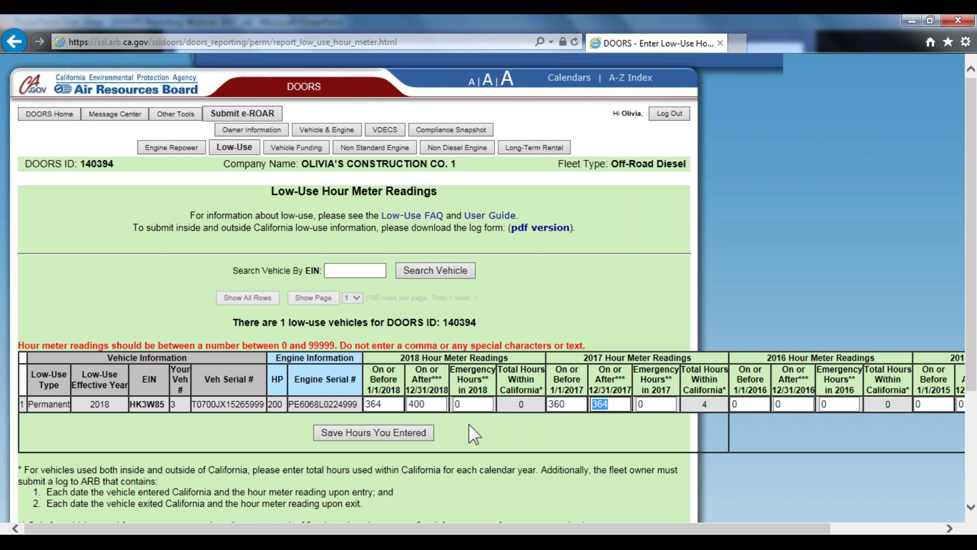
pyautogui.scroll(-3, 87, 382)
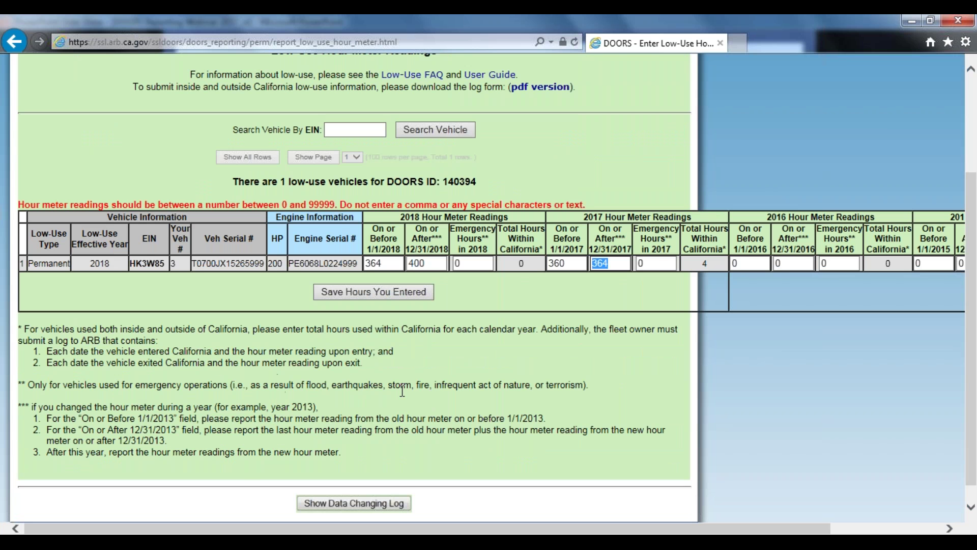
pyautogui.scroll(-1, 418, 448)
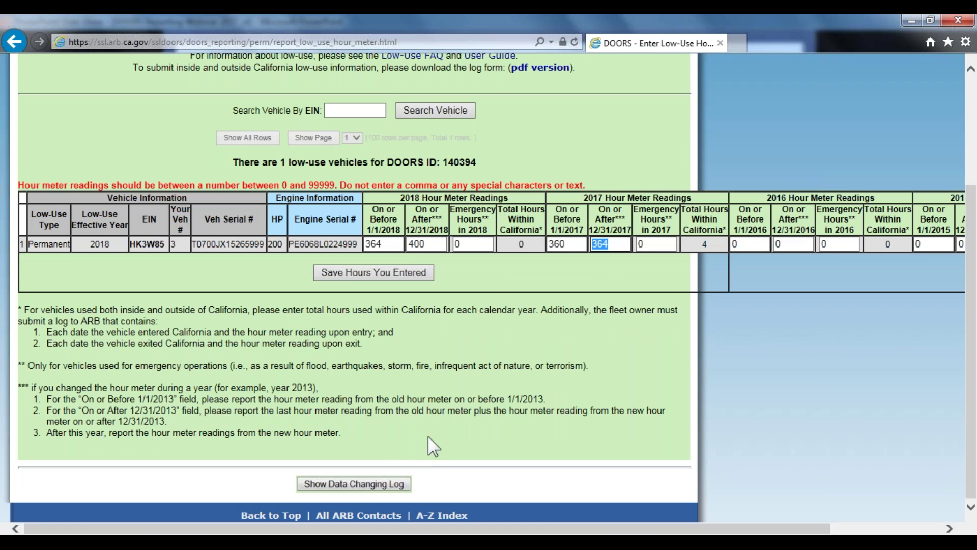
pyautogui.scroll(3, 446, 399)
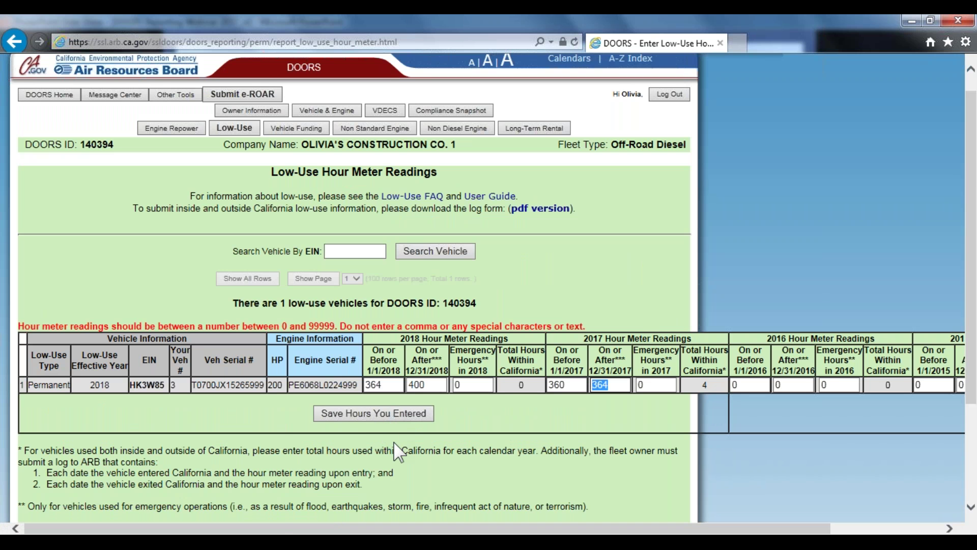
pyautogui.click(197, 473)
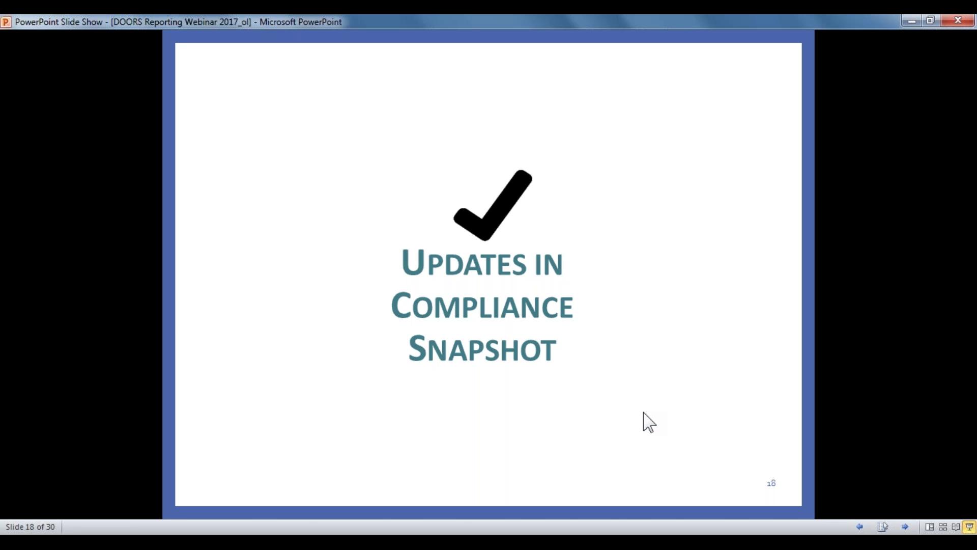
pyautogui.hotkey('alt', 'Tab')
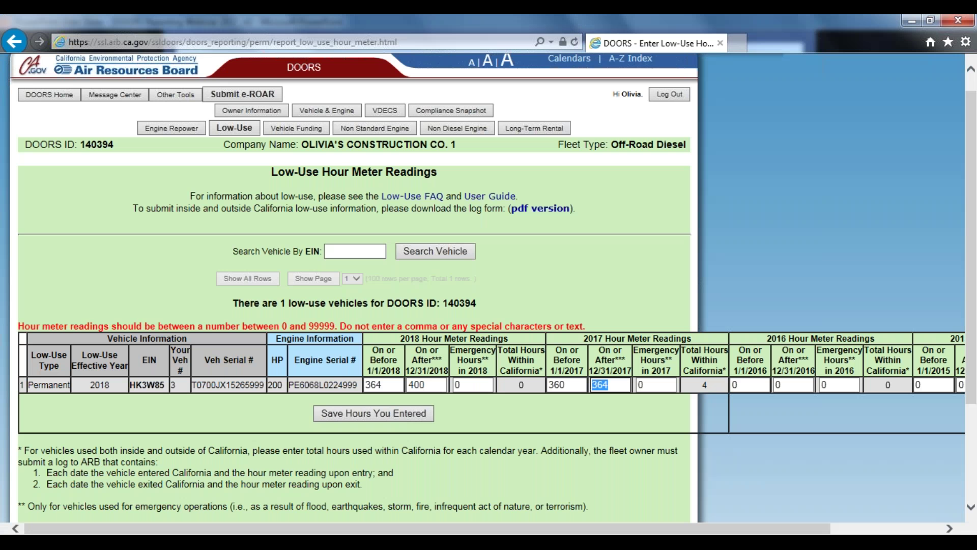
# Show the Compliance Snapshot, then minimize the browser and advance to the fleet statistics slide
pyautogui.click(488, 109)
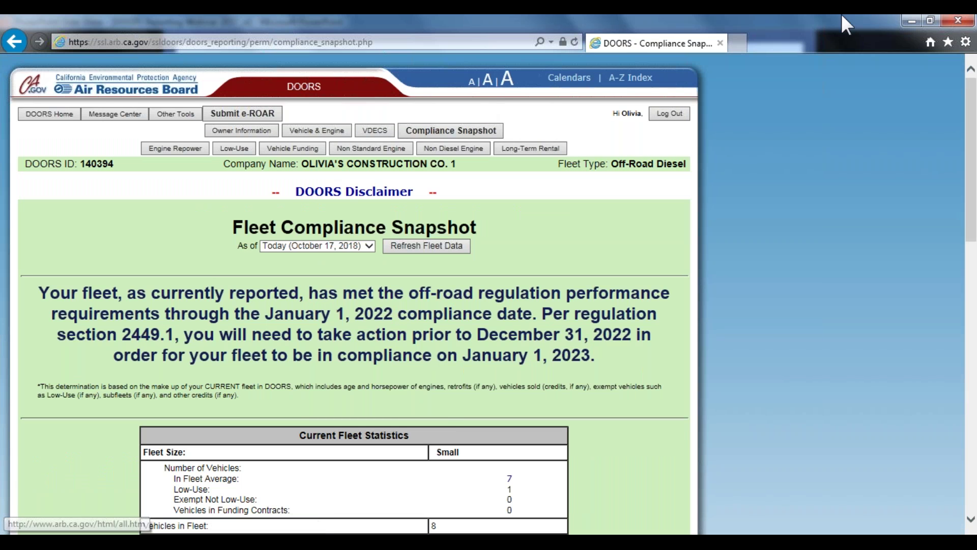
pyautogui.click(926, 21)
pyautogui.click(610, 277)
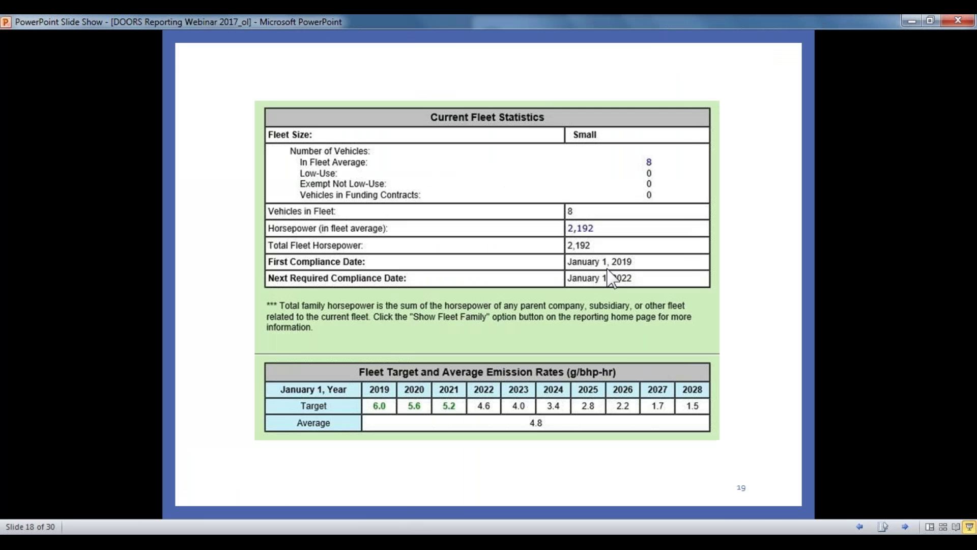
# Scroll the Compliance Summary to reveal the Compliance Date and 200 hp Begin Credit columns
pyautogui.click(928, 20)
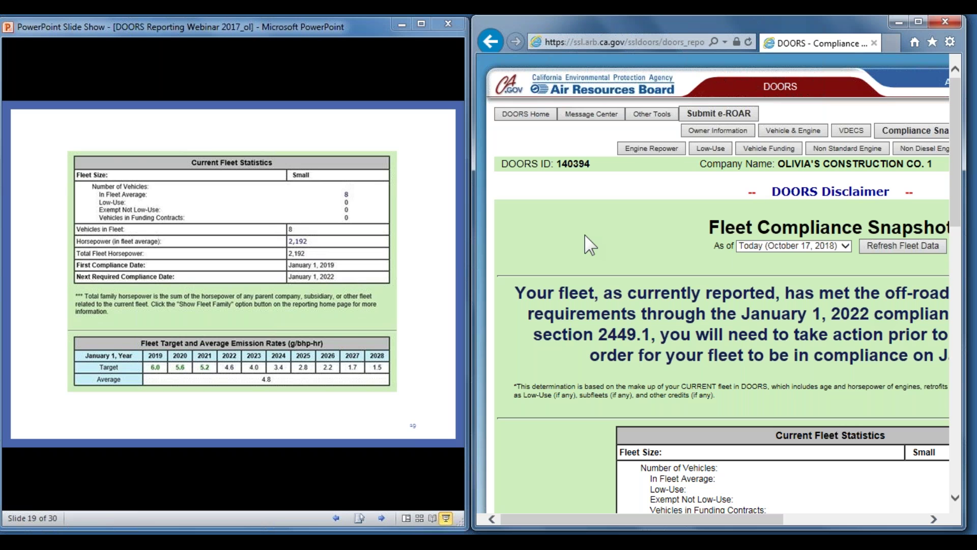
pyautogui.scroll(-5, 586, 244)
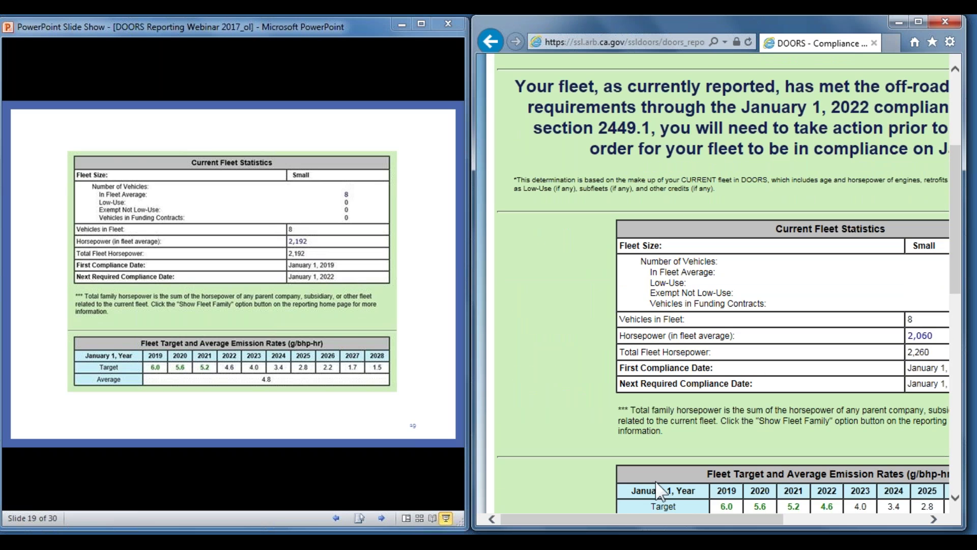
pyautogui.moveTo(648, 514); pyautogui.dragTo(707, 514)
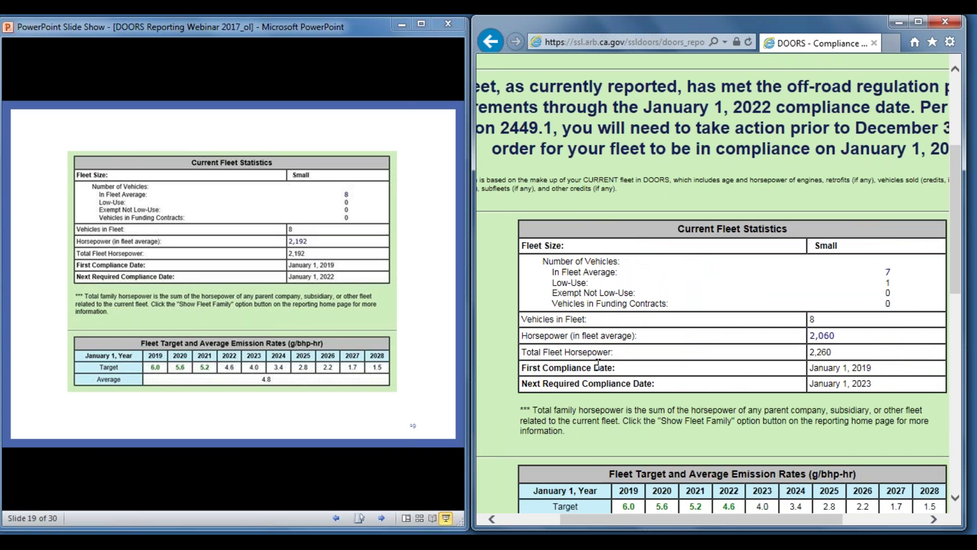
pyautogui.scroll(-1, 713, 285)
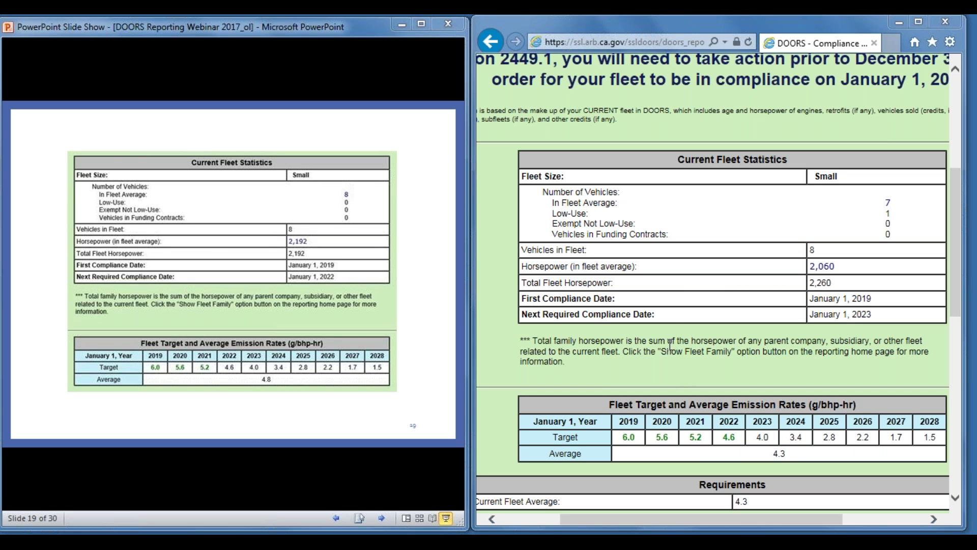
pyautogui.scroll(-5, 679, 369)
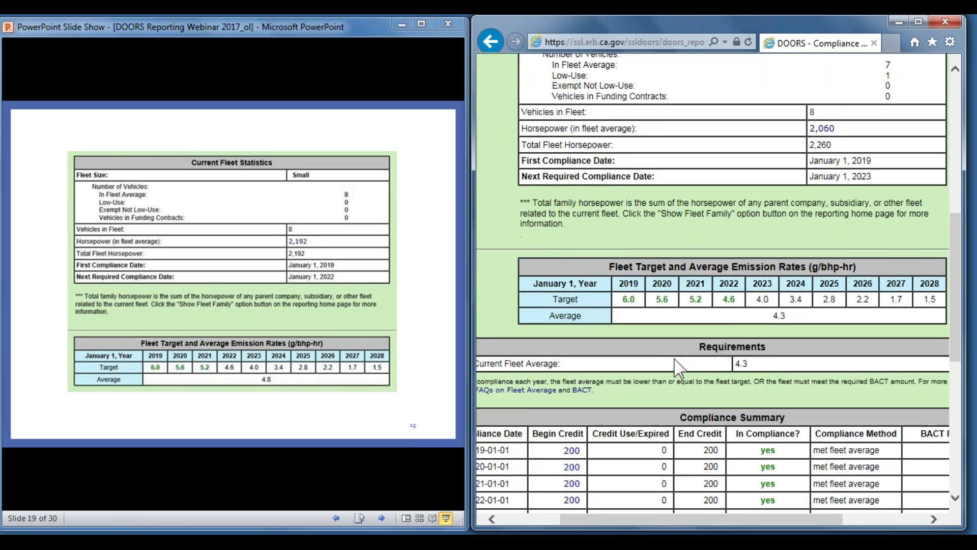
pyautogui.moveTo(737, 519); pyautogui.dragTo(702, 519)
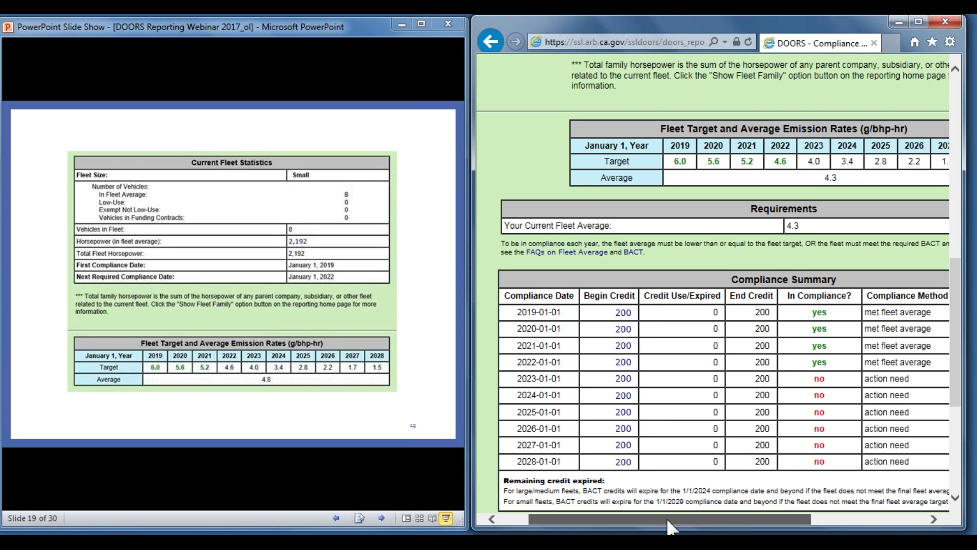
pyautogui.moveTo(666, 516); pyautogui.dragTo(761, 515)
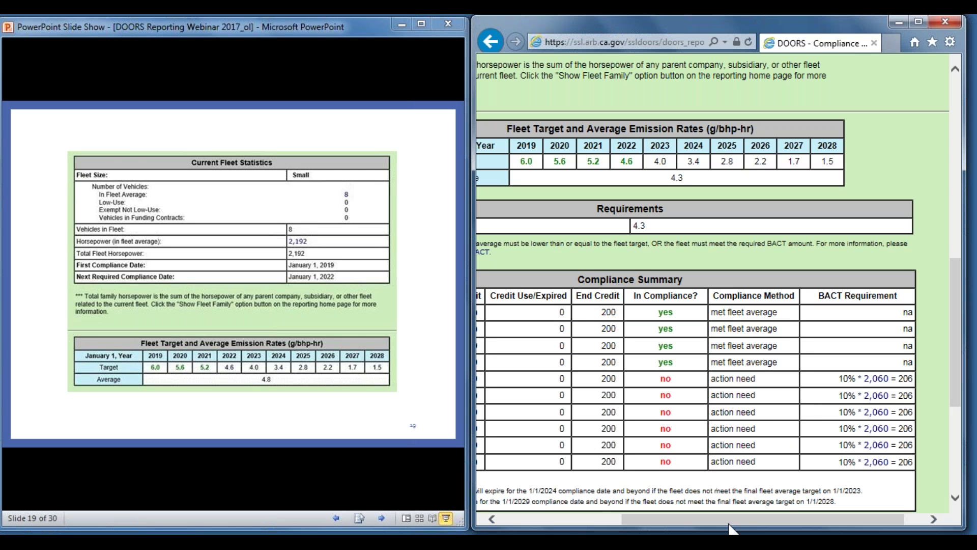
pyautogui.moveTo(732, 525); pyautogui.dragTo(622, 524)
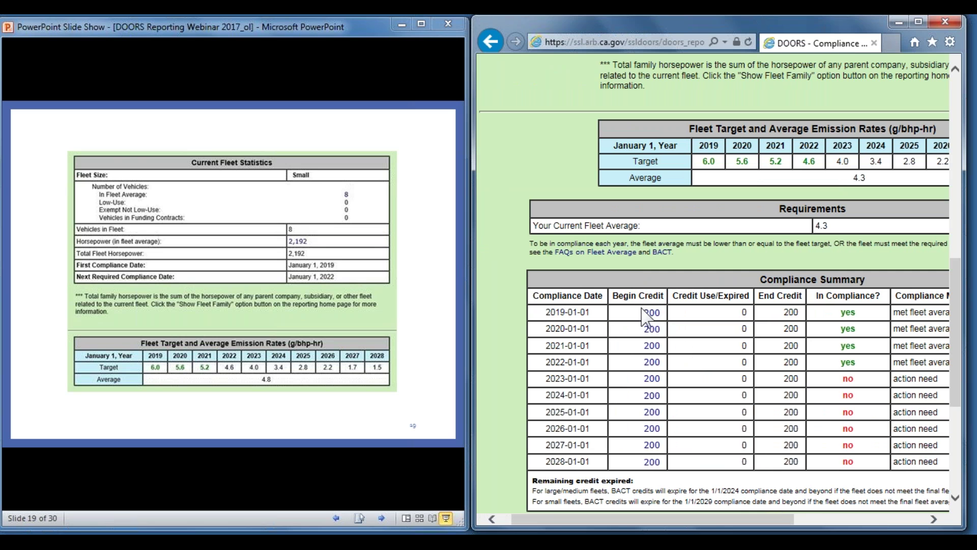
pyautogui.moveTo(652, 319)
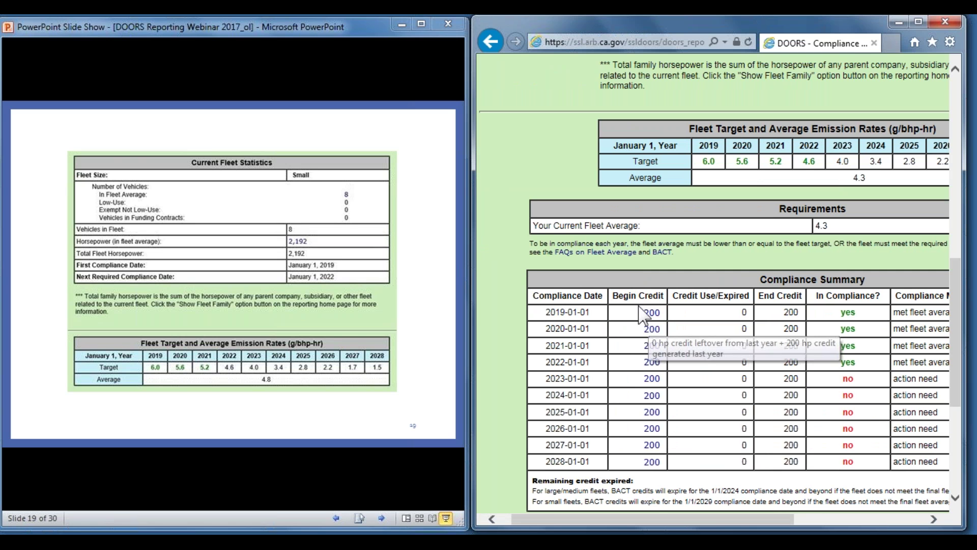
# Open the 2019 Begin Credit calculation in a new maximized browser tab
pyautogui.rightClick(652, 315)
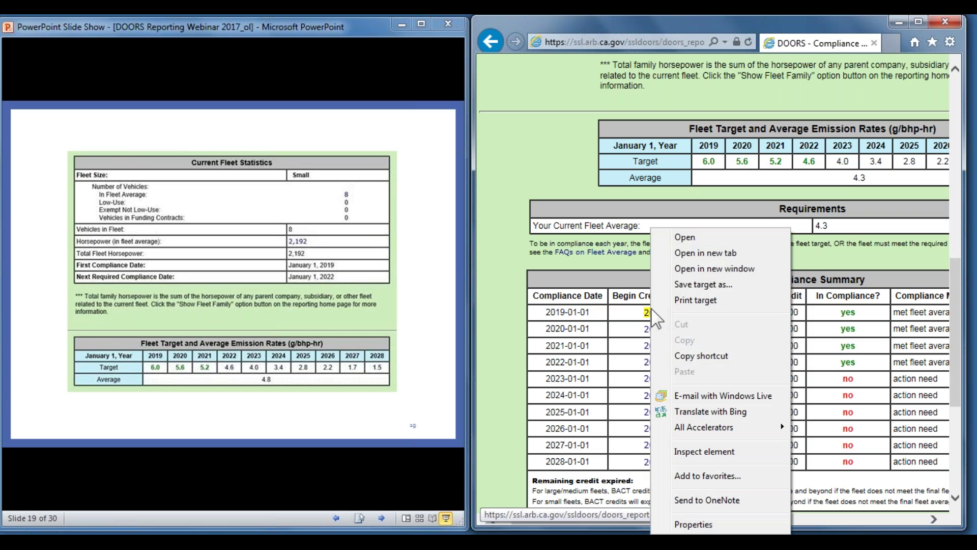
pyautogui.click(698, 254)
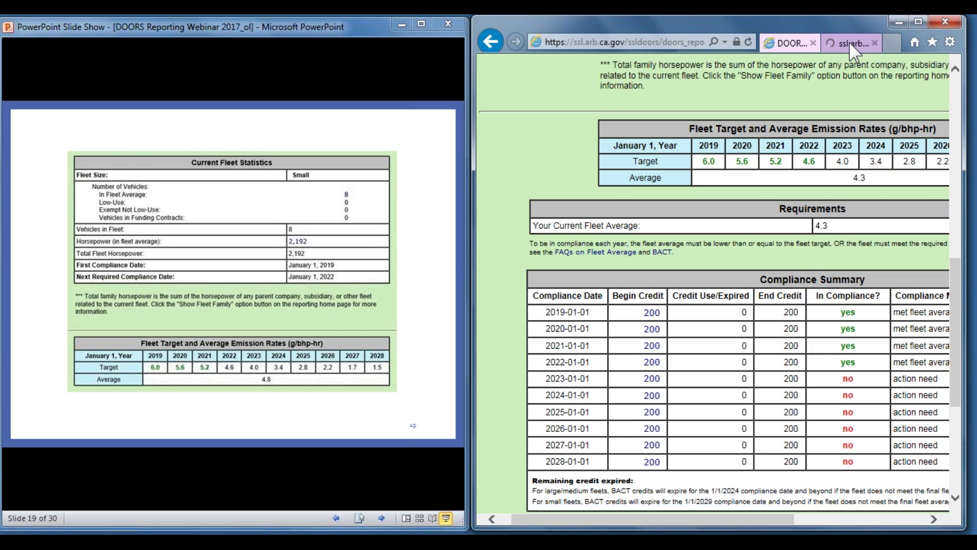
pyautogui.click(855, 44)
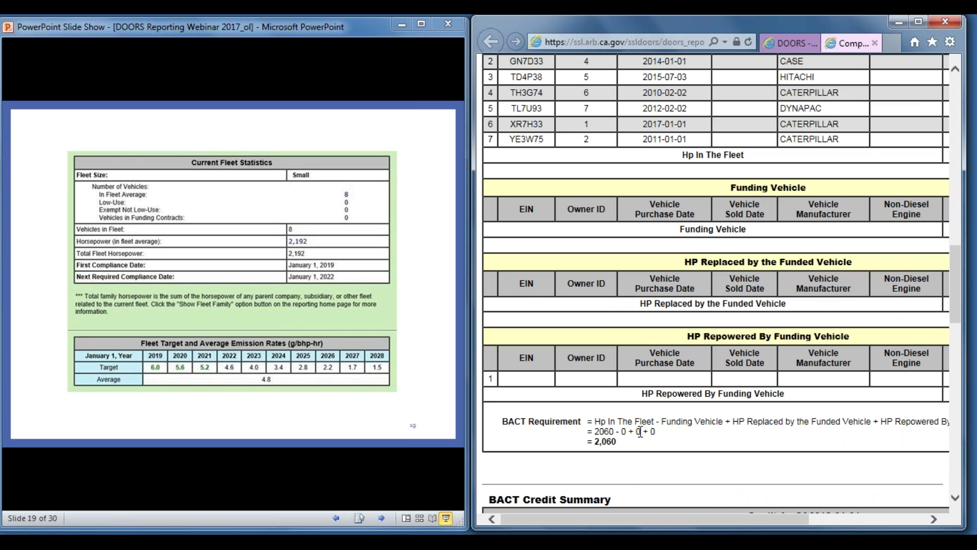
pyautogui.scroll(2, 666, 418)
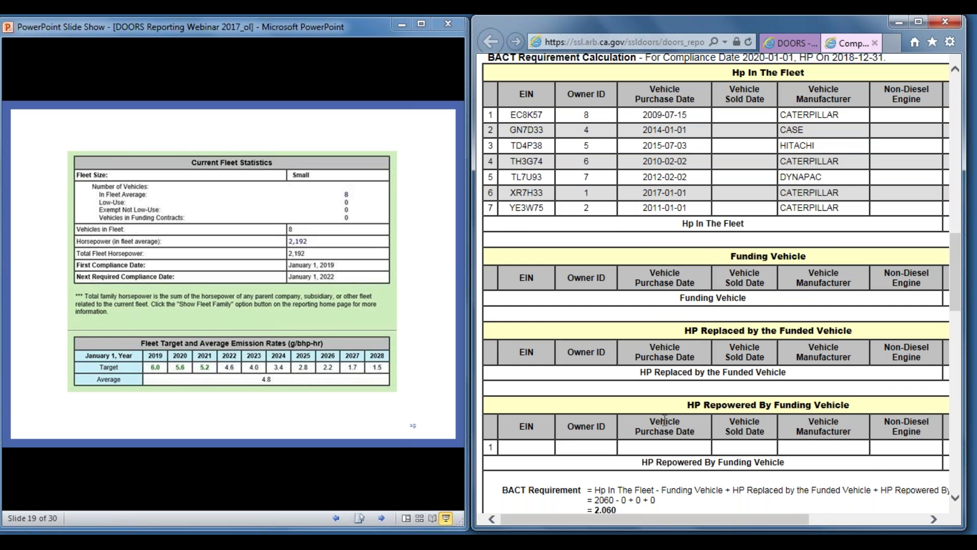
pyautogui.scroll(-10, 664, 420)
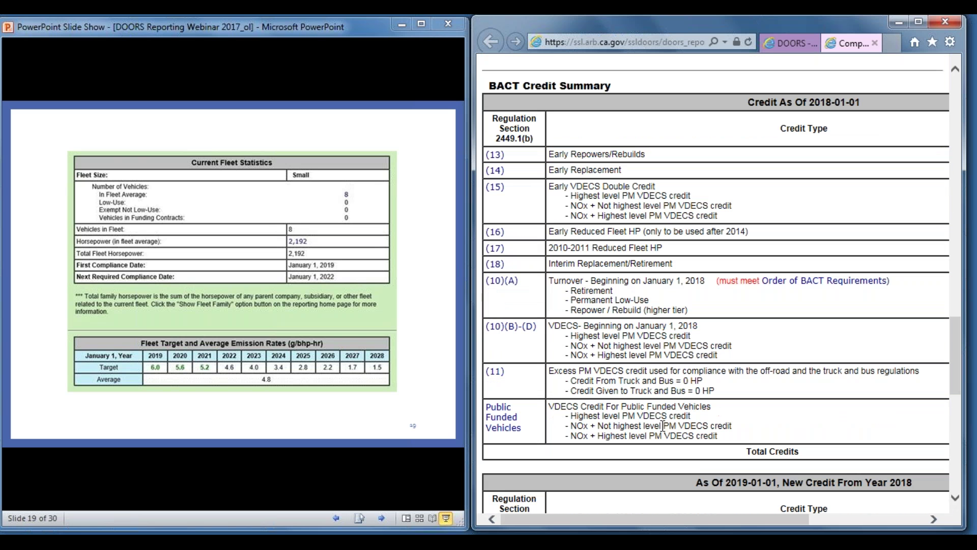
pyautogui.moveTo(650, 519); pyautogui.dragTo(768, 506)
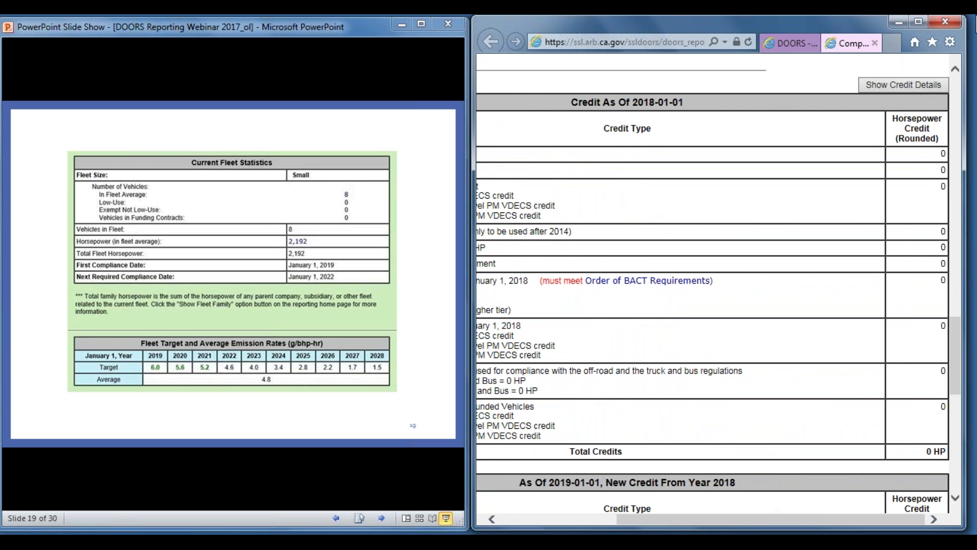
pyautogui.click(918, 22)
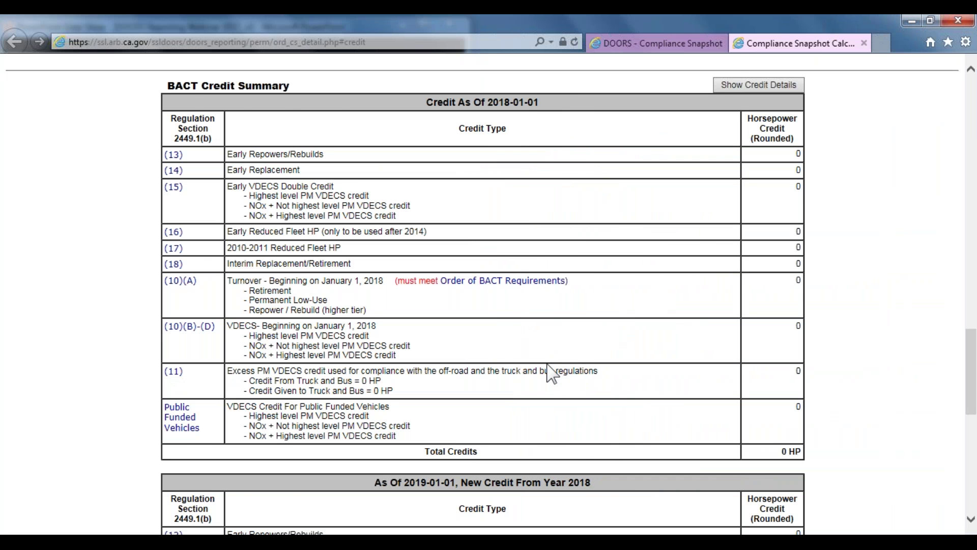
# Show the credit details, review the 2019 Permanent Low-Use turnover credit, and close the tab
pyautogui.scroll(-5, 555, 373)
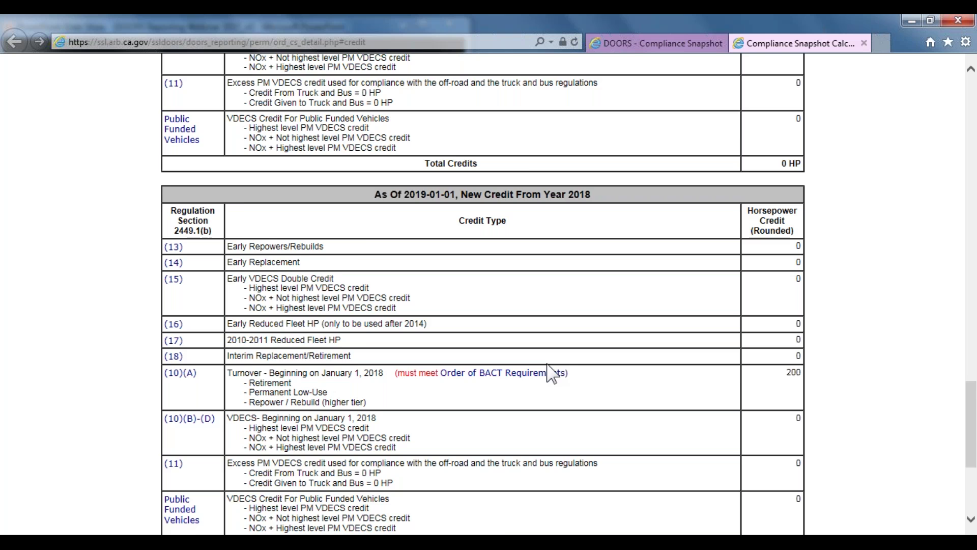
pyautogui.scroll(-1, 552, 374)
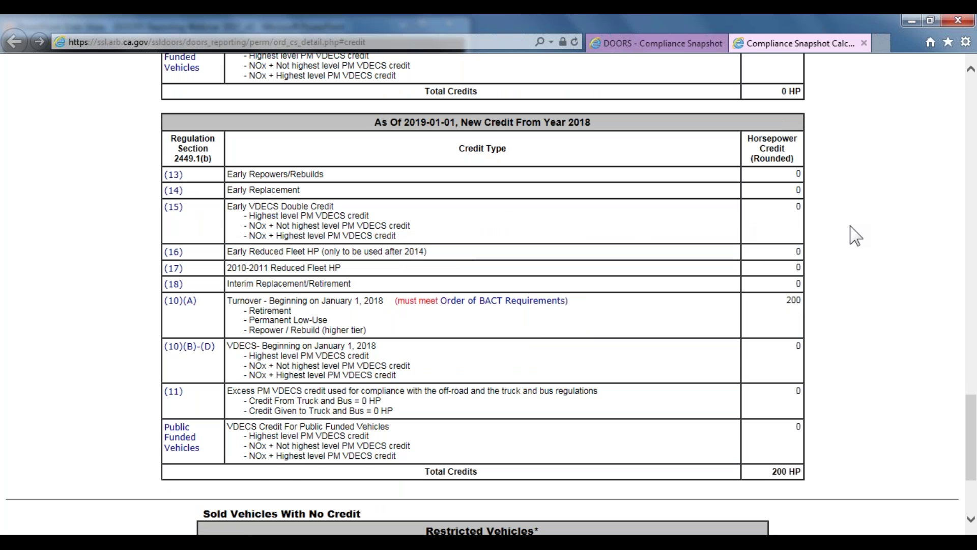
pyautogui.scroll(8, 856, 234)
pyautogui.click(786, 159)
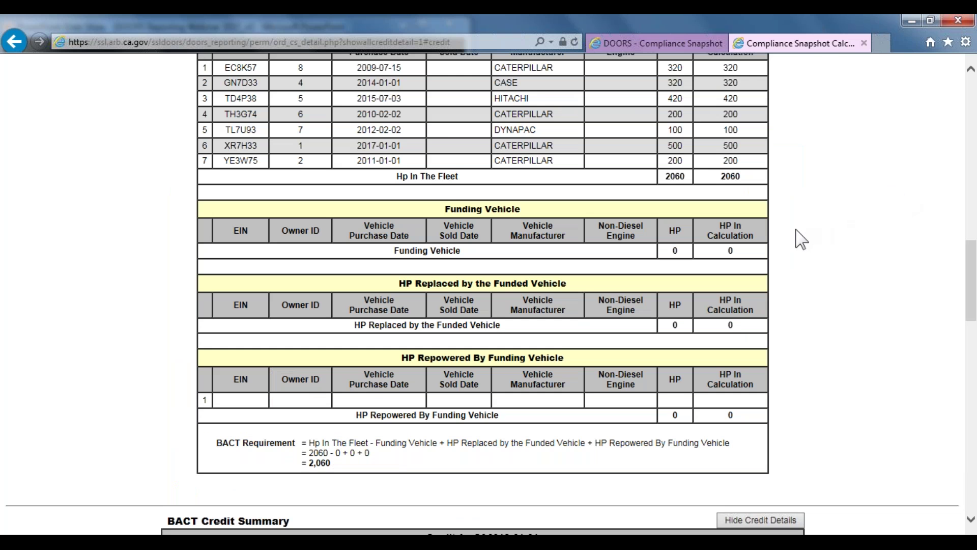
pyautogui.scroll(-8, 802, 239)
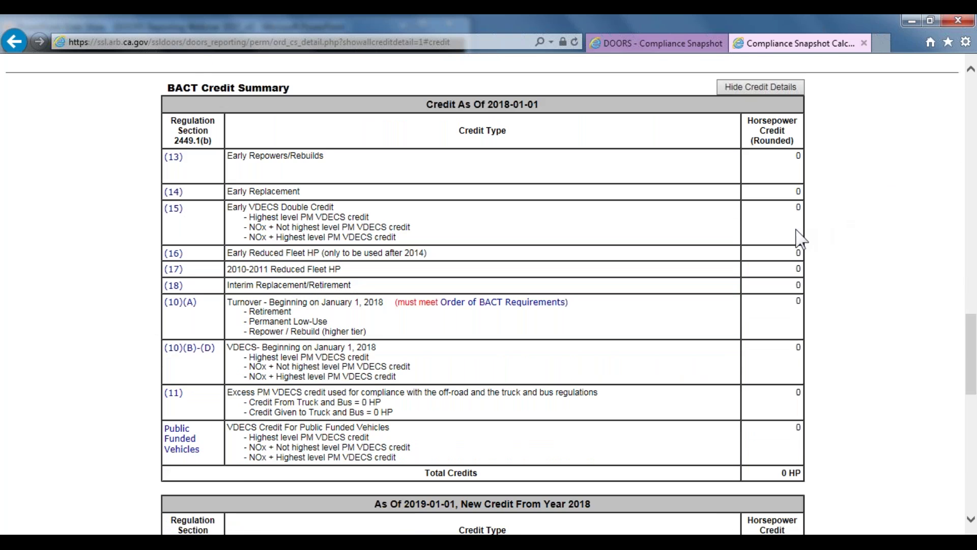
pyautogui.scroll(-8, 797, 239)
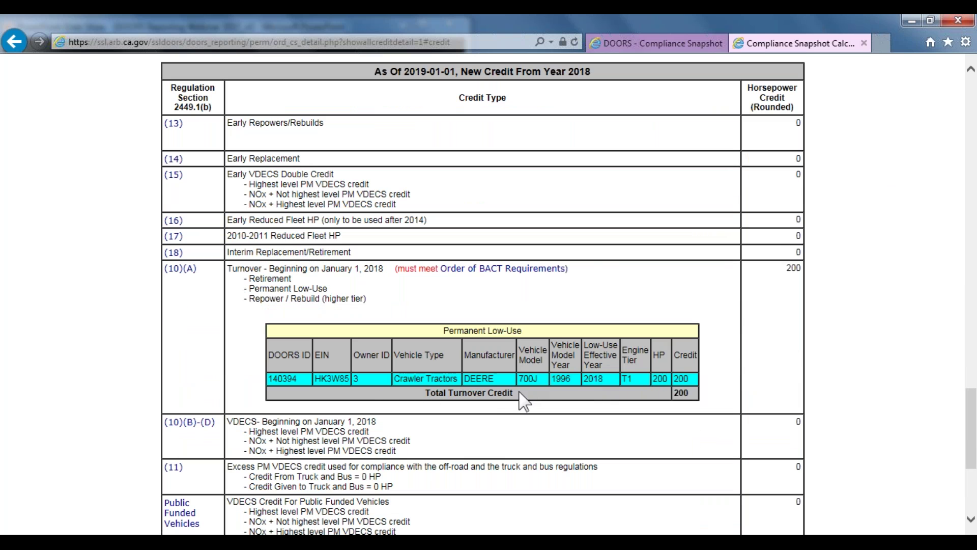
pyautogui.scroll(-1, 599, 396)
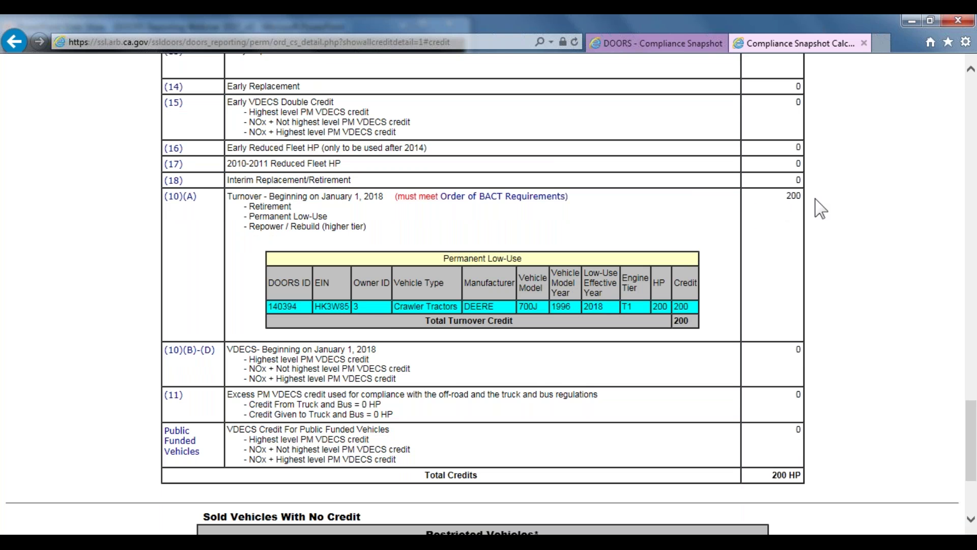
pyautogui.click(865, 42)
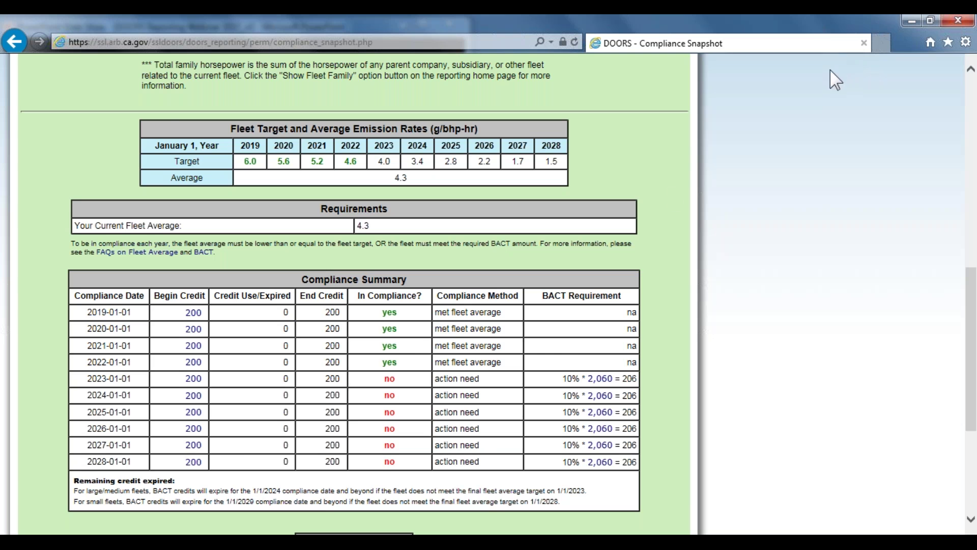
# Bring the maximized slide show back and advance to slide 20, Reporting Publicly Funded Vehicles
pyautogui.scroll(-1, 350, 387)
pyautogui.scroll(5, 341, 382)
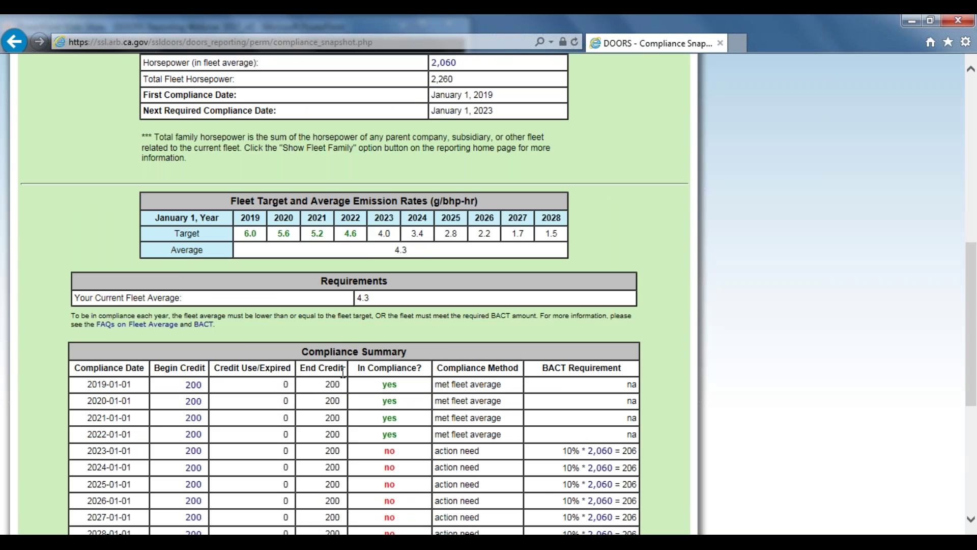
pyautogui.scroll(7, 337, 371)
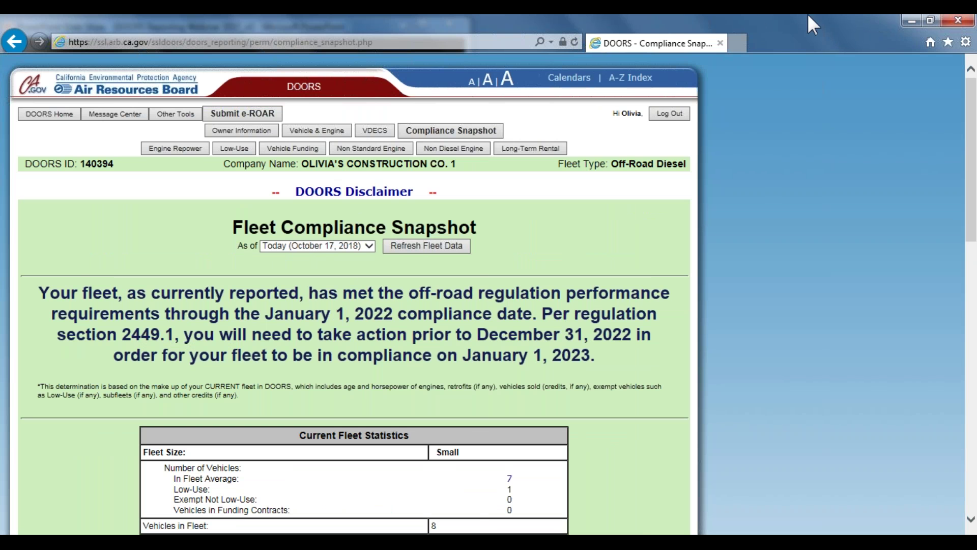
pyautogui.click(69, 533)
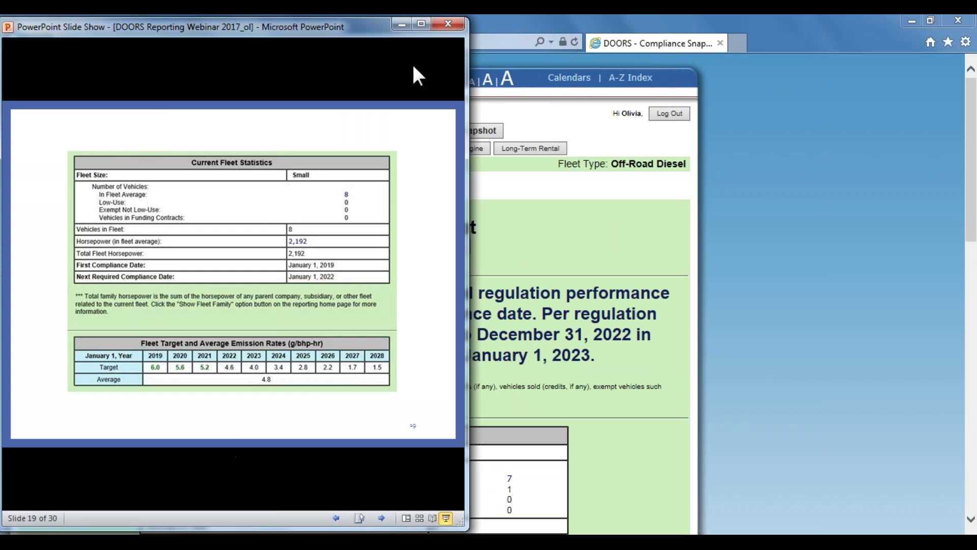
pyautogui.click(420, 23)
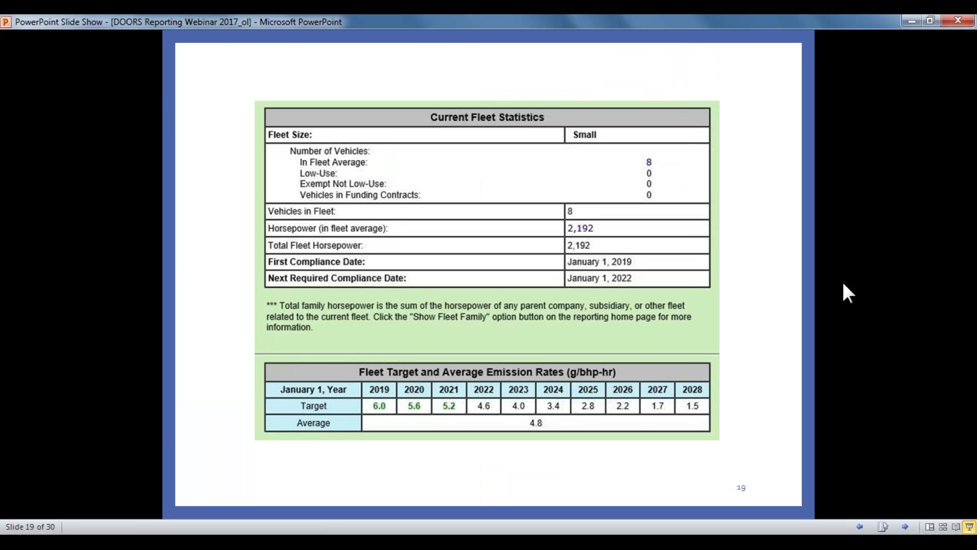
pyautogui.click(793, 377)
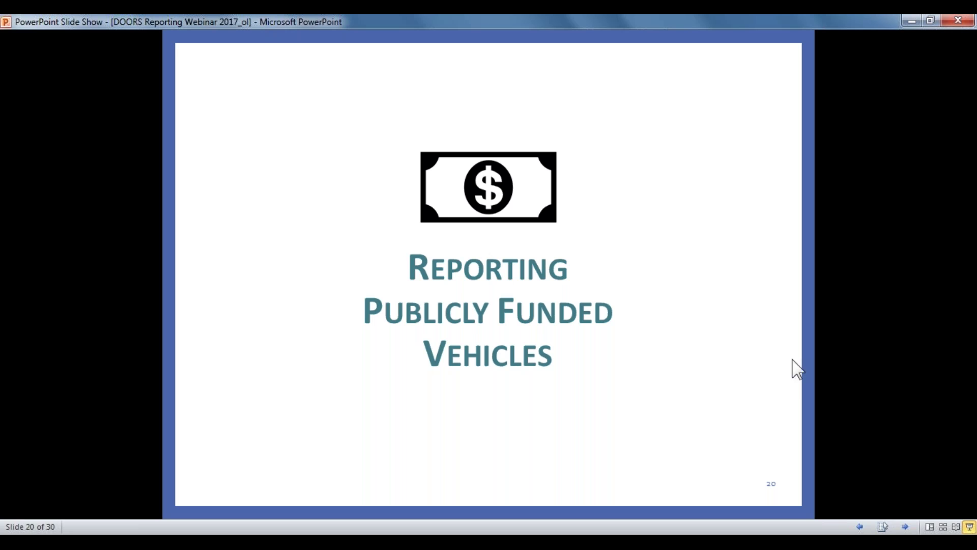
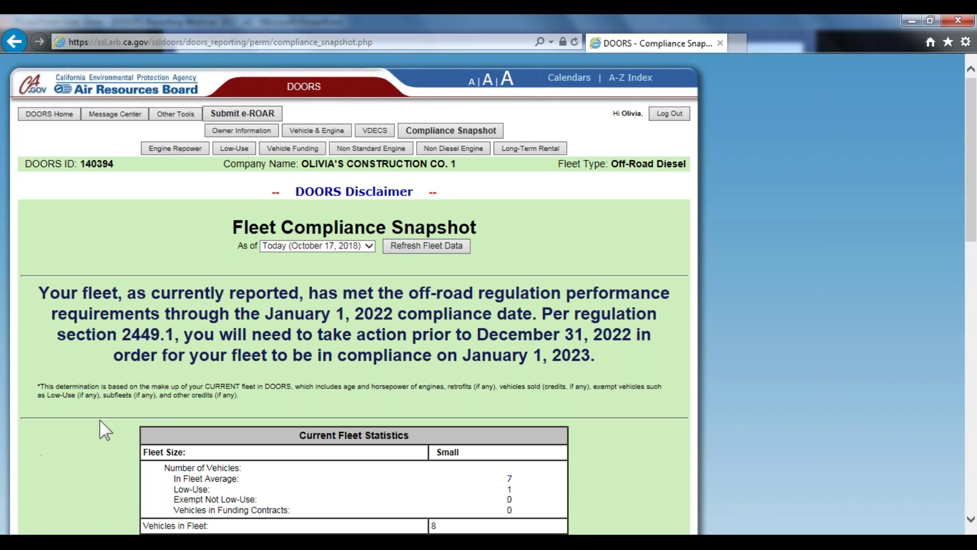
# Scroll through the fleet statistics and go to the Vehicle & Engine page
pyautogui.scroll(-3, 130, 387)
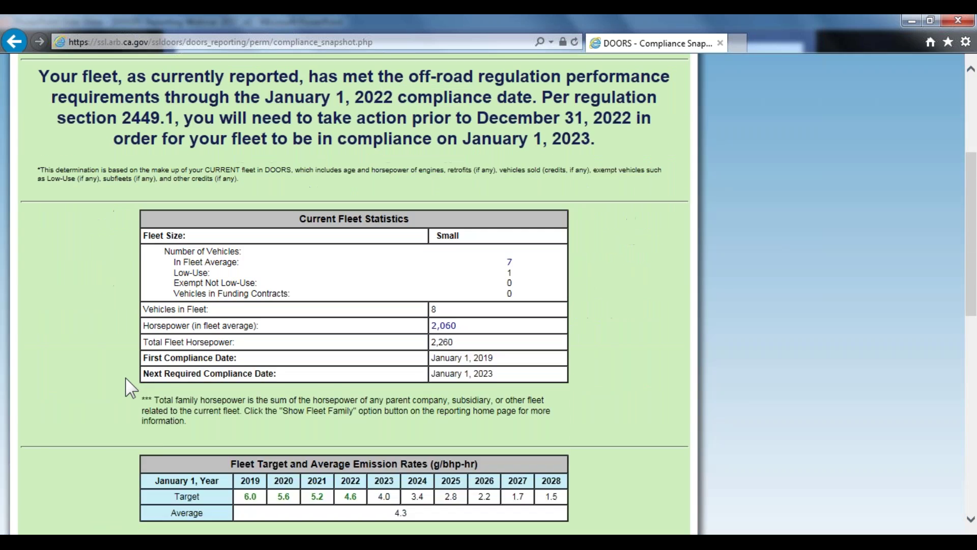
pyautogui.scroll(2, 129, 387)
pyautogui.scroll(1, 131, 387)
pyautogui.click(317, 131)
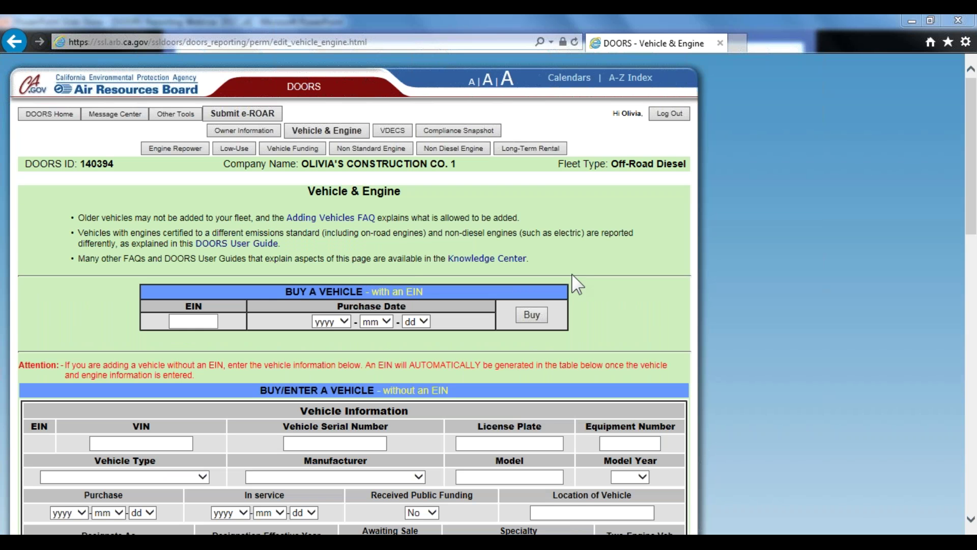
# Edit vehicle EC8K57, set Received Public Funding to Yes, and save the vehicle data
pyautogui.scroll(-5, 576, 273)
pyautogui.scroll(-9, 576, 283)
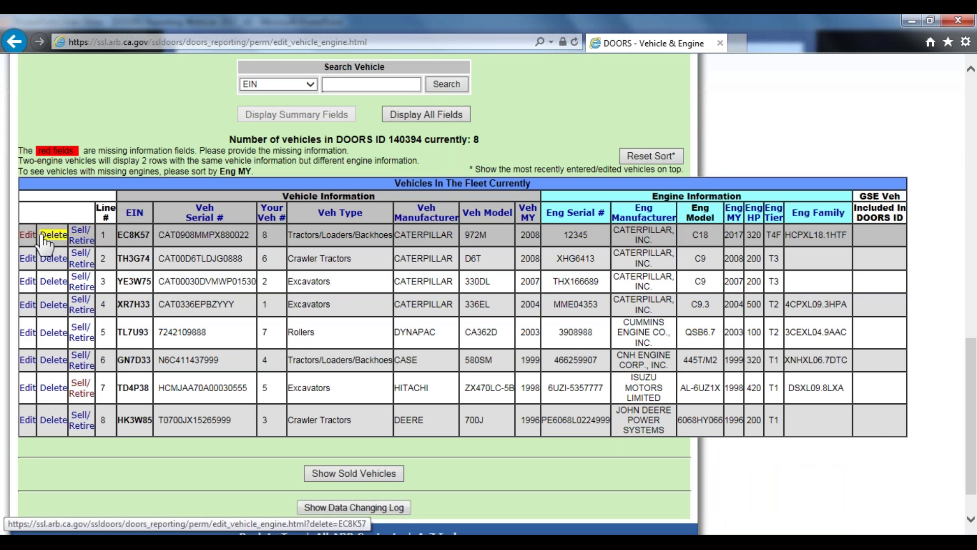
pyautogui.click(27, 237)
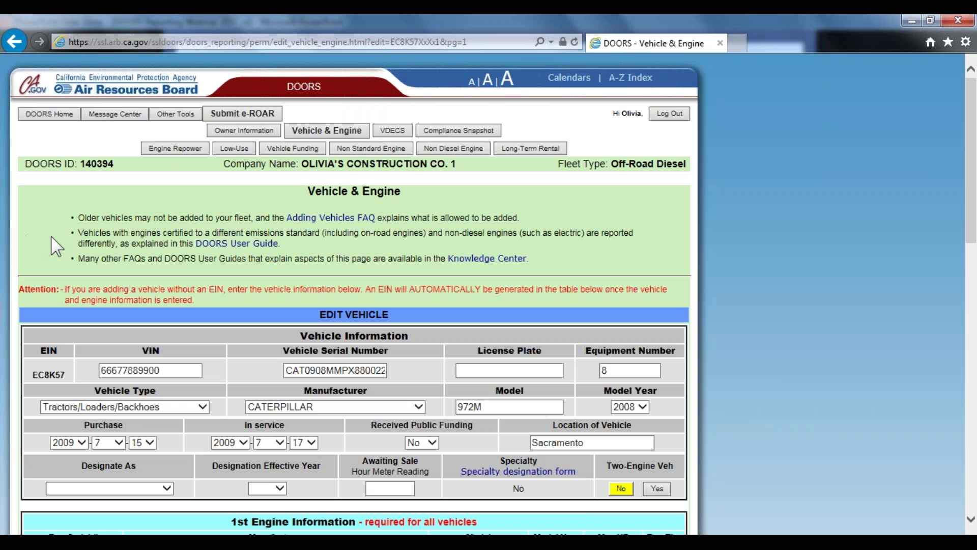
pyautogui.scroll(-3, 375, 252)
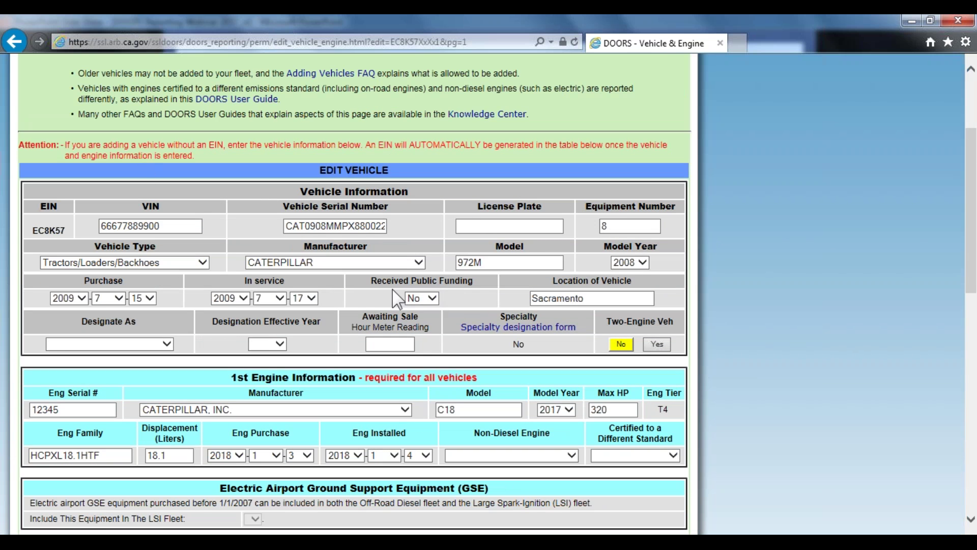
pyautogui.click(431, 299)
pyautogui.click(425, 308)
pyautogui.scroll(-3, 462, 307)
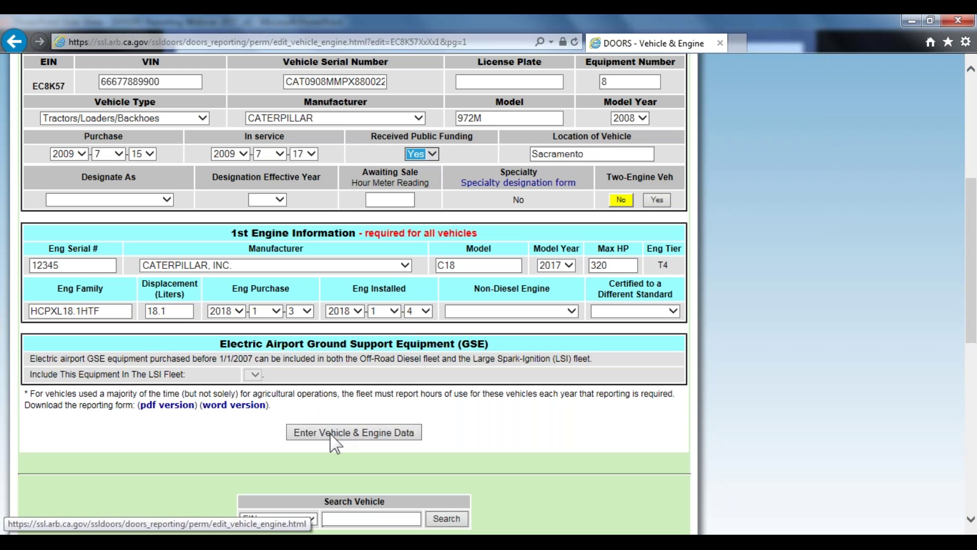
pyautogui.click(330, 433)
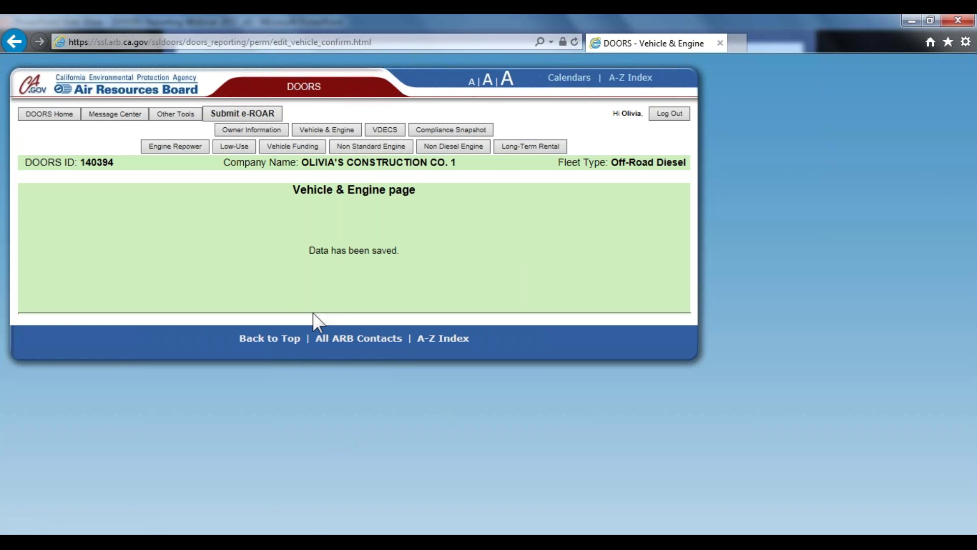
# Open the Vehicle Funding records and start a funding entry for EC8K57
pyautogui.click(314, 146)
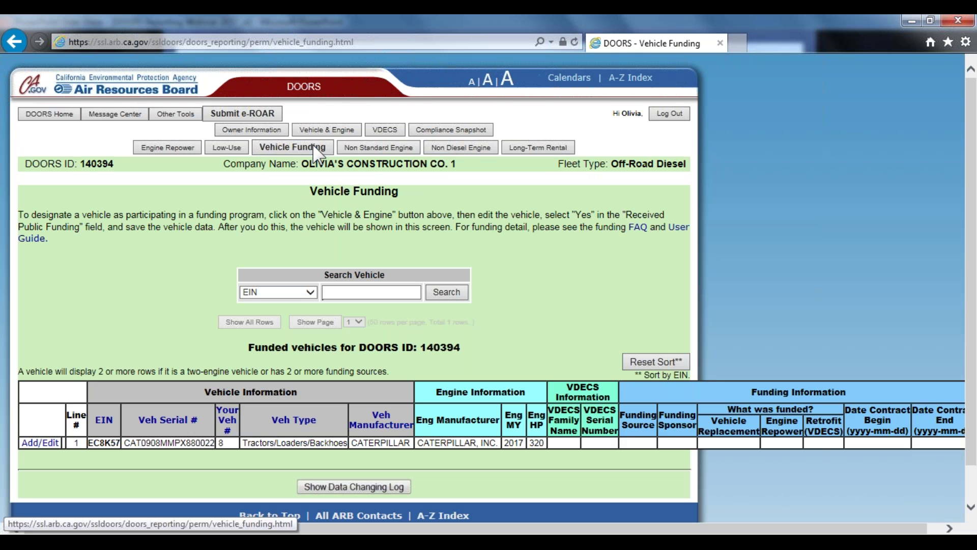
pyautogui.scroll(-1, 357, 305)
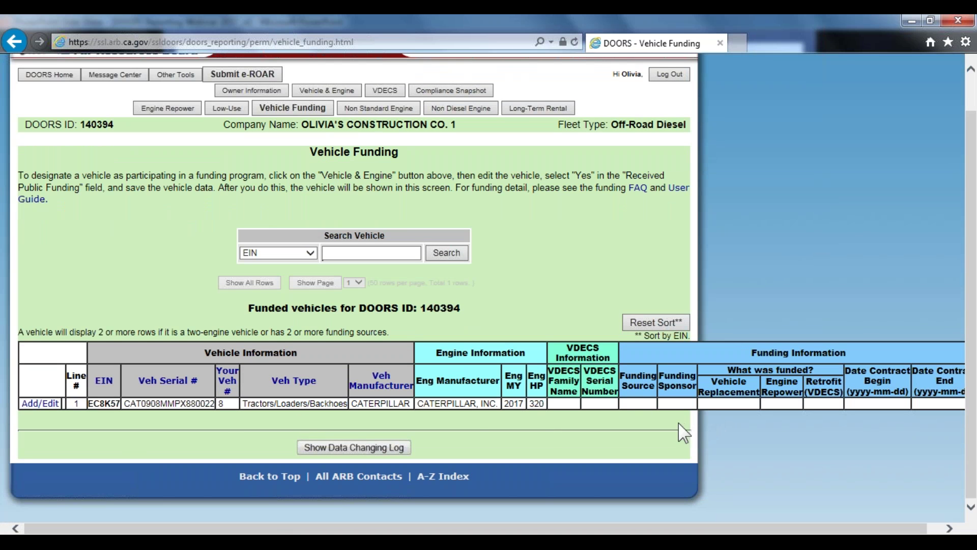
pyautogui.click(53, 404)
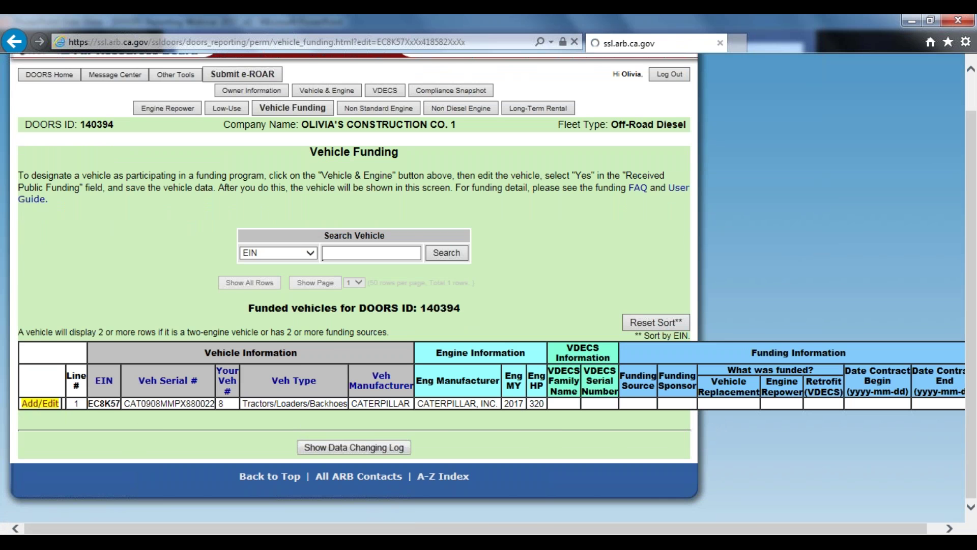
pyautogui.scroll(-3, 227, 374)
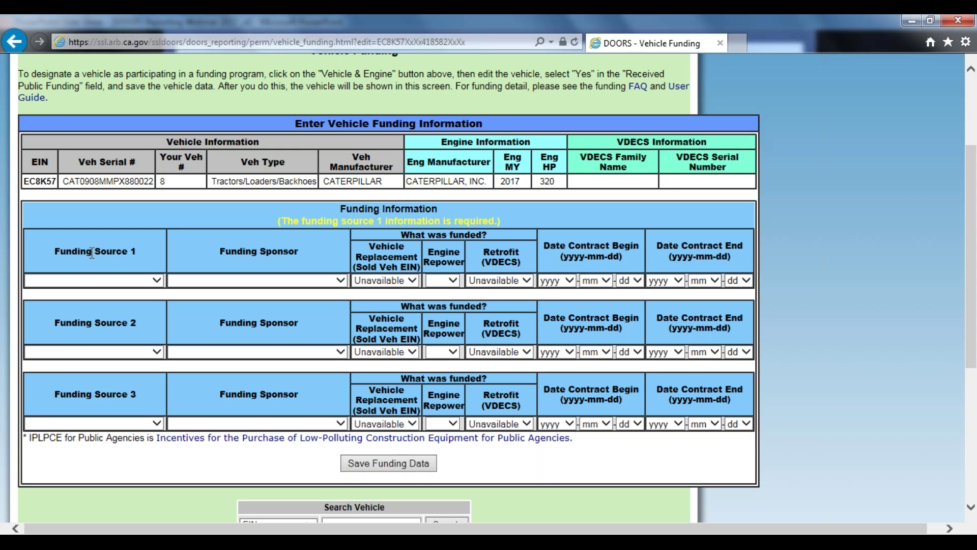
# Set the funding source to Moyer 2011 guidelines, the sponsor to Sacramento Metropolitan AQMD, and Engine Repower to Yes
pyautogui.click(139, 281)
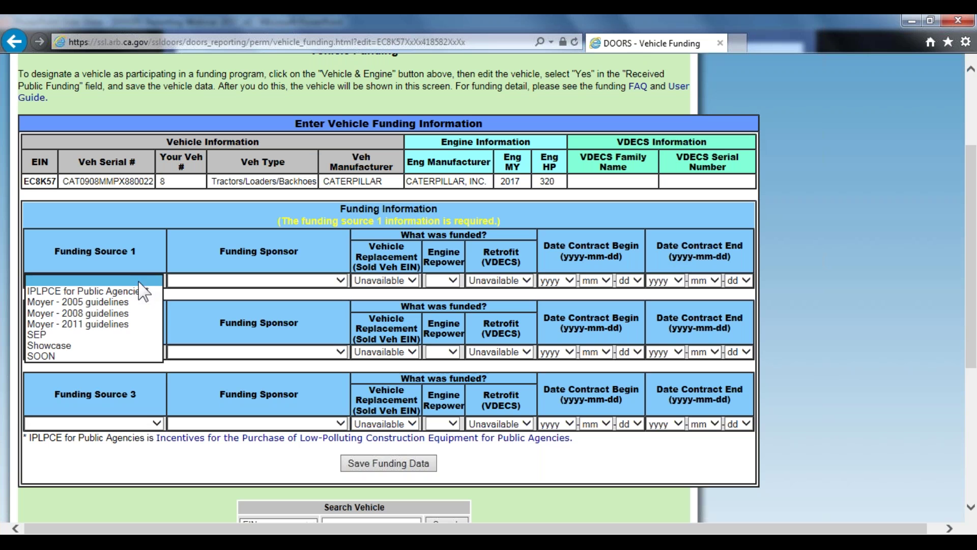
pyautogui.click(115, 325)
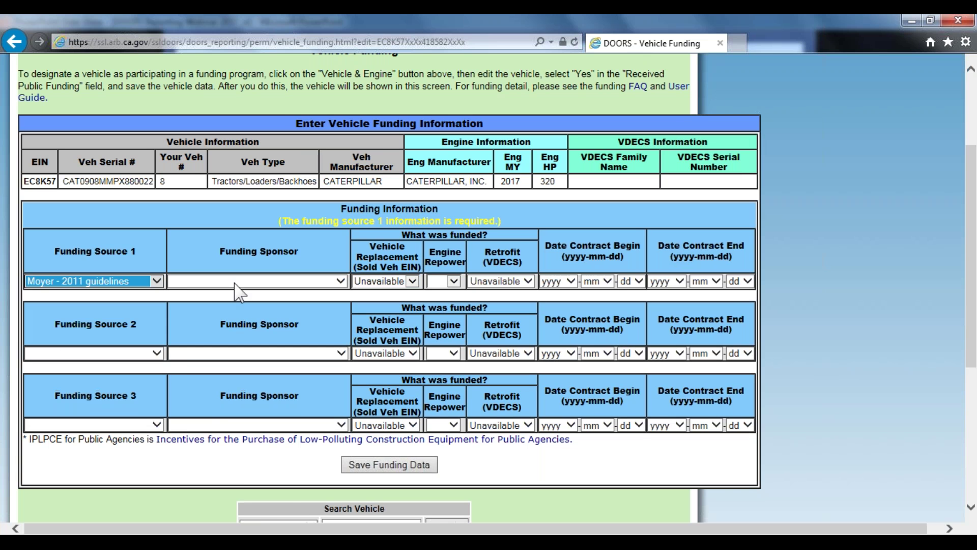
pyautogui.click(241, 282)
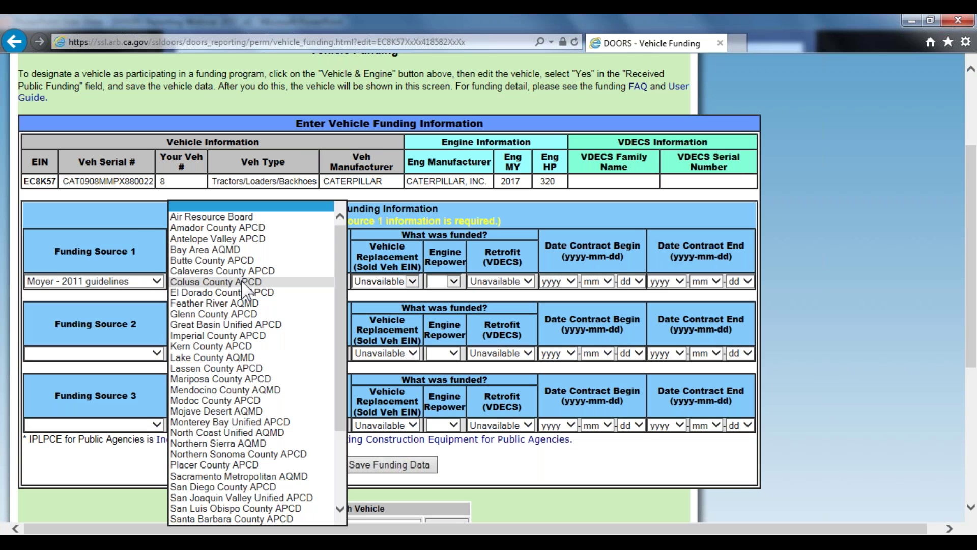
pyautogui.click(214, 476)
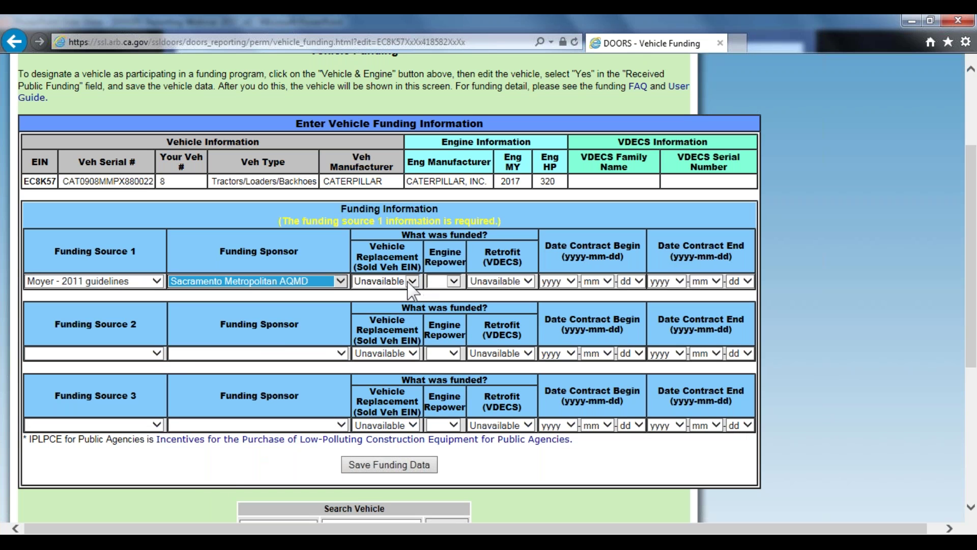
pyautogui.click(453, 281)
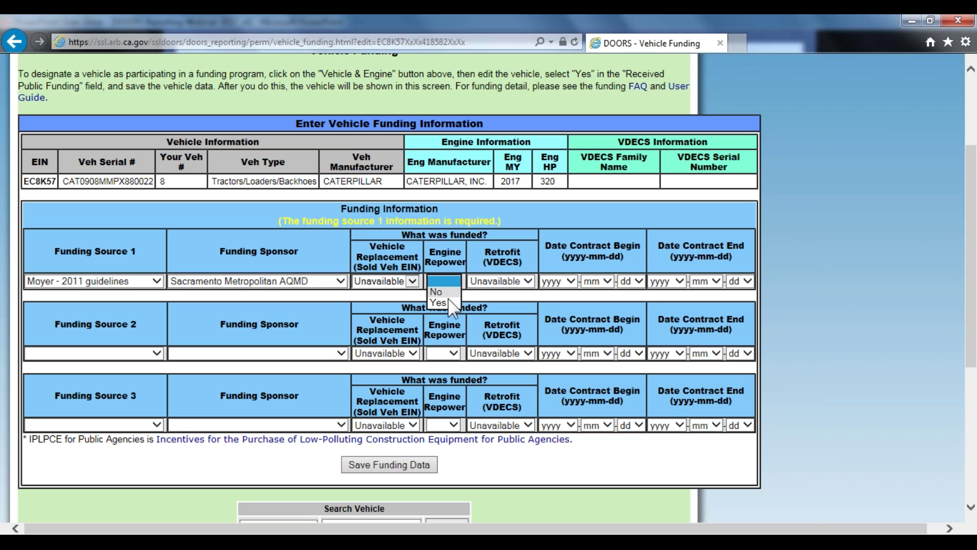
pyautogui.click(443, 303)
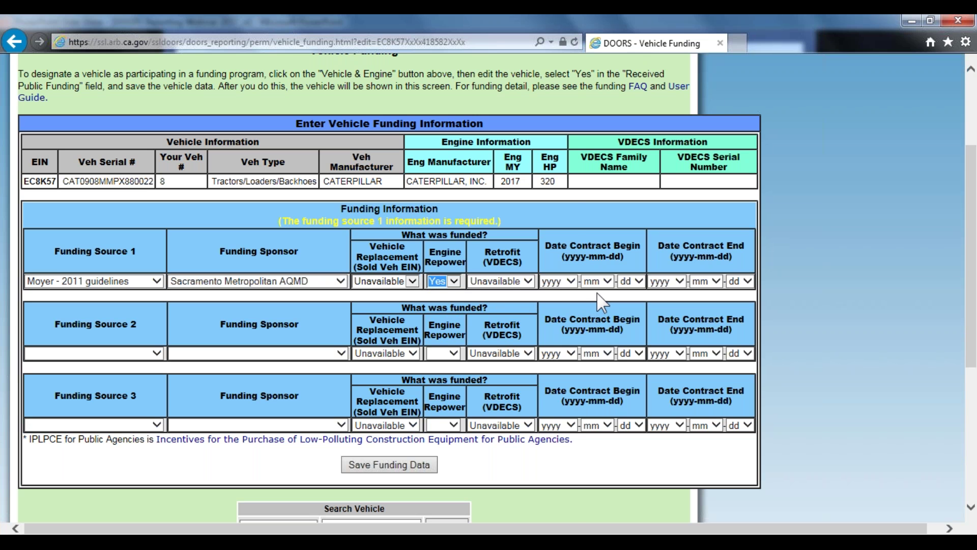
# Set the contract period to 2018-01-01 through 2018-12-28 and save the funding data
pyautogui.click(560, 283)
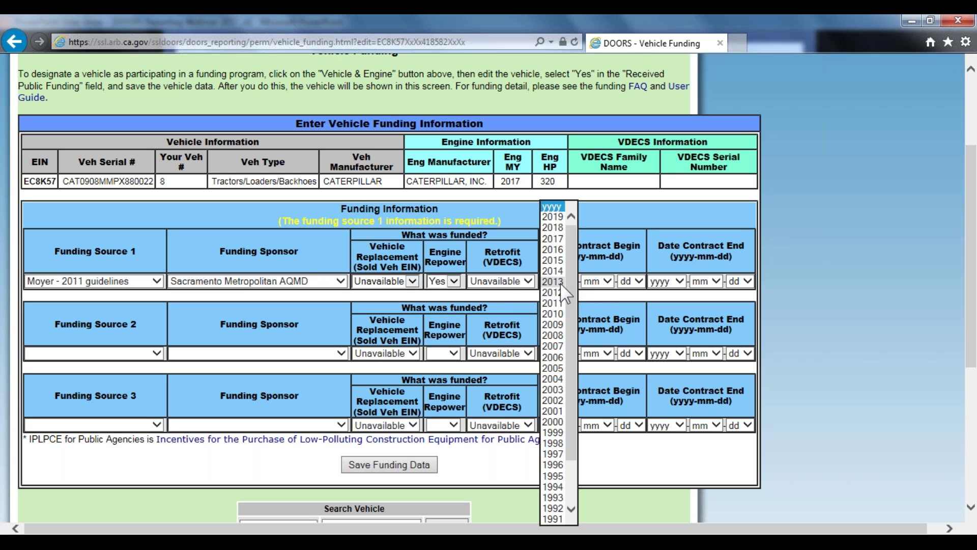
pyautogui.click(560, 228)
pyautogui.click(605, 281)
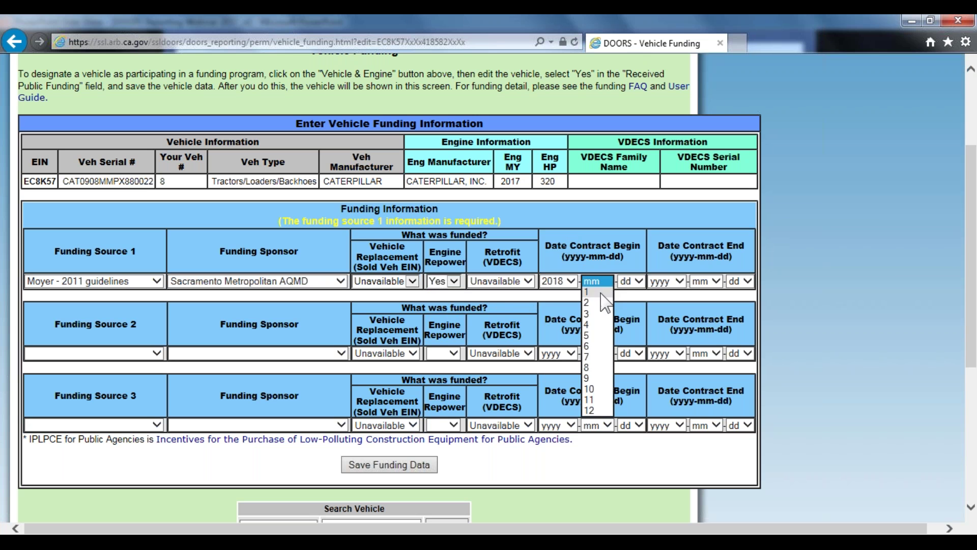
pyautogui.click(606, 292)
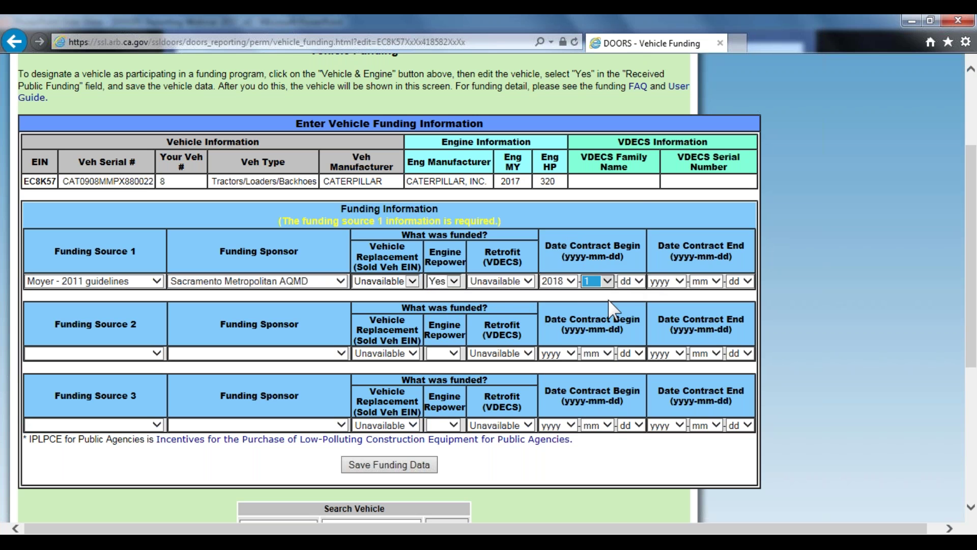
pyautogui.click(640, 282)
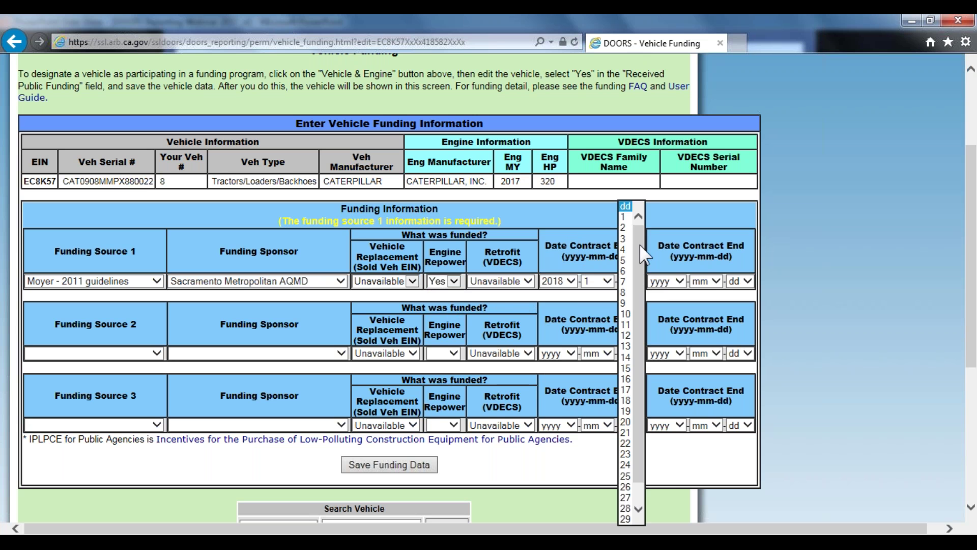
pyautogui.click(630, 214)
pyautogui.click(676, 287)
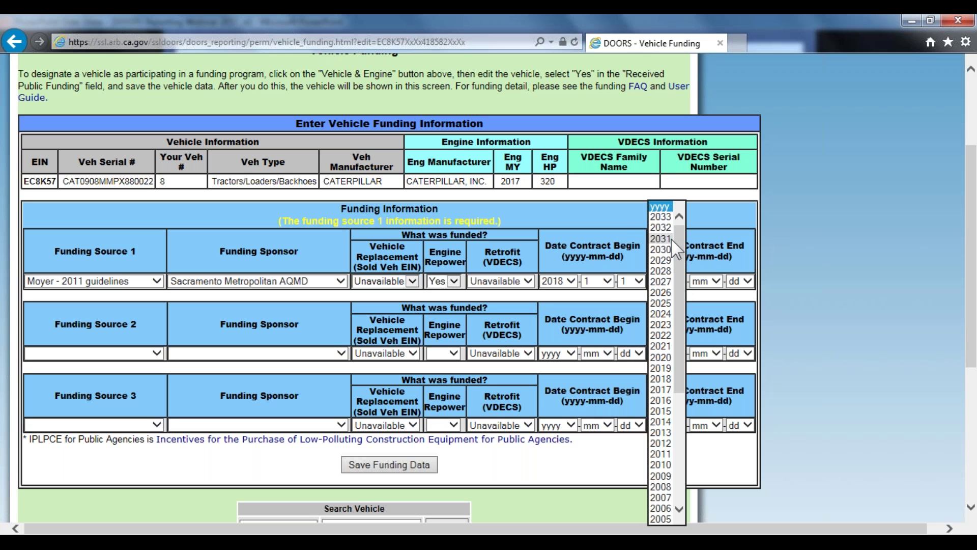
pyautogui.click(671, 380)
pyautogui.click(717, 283)
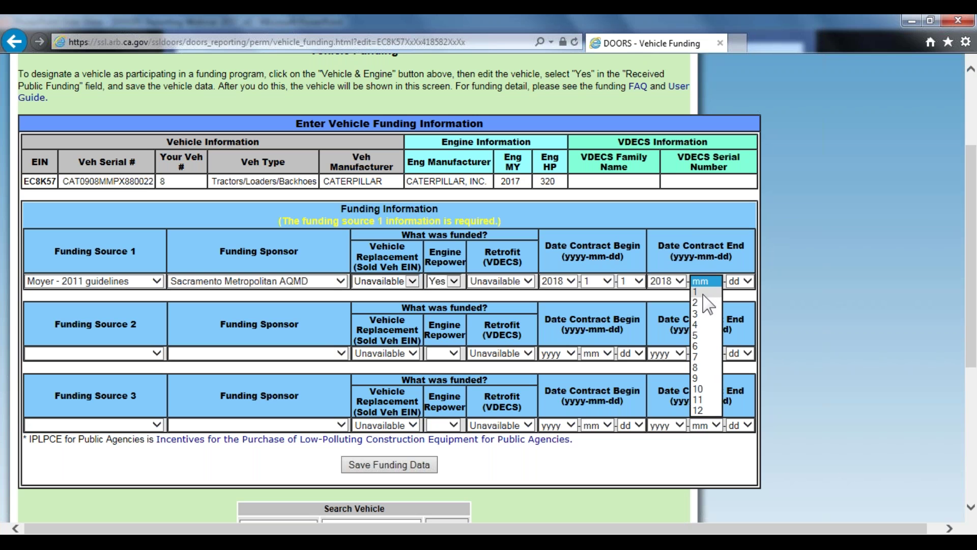
pyautogui.click(707, 293)
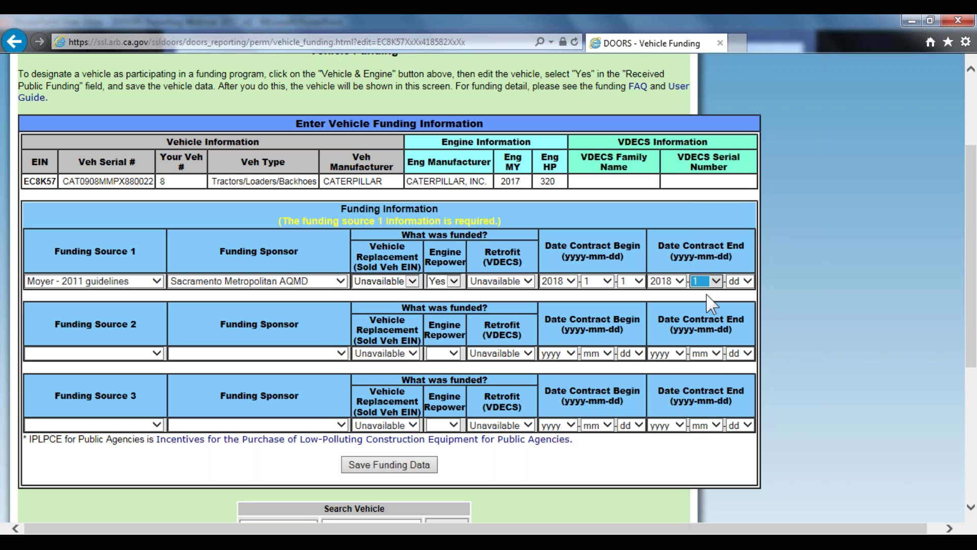
pyautogui.click(737, 285)
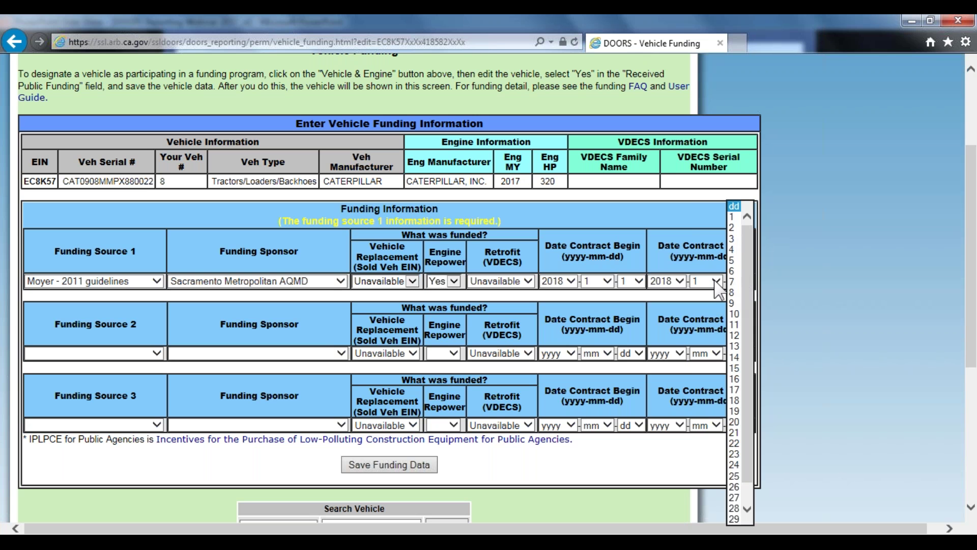
pyautogui.click(717, 281)
pyautogui.click(705, 410)
pyautogui.click(747, 281)
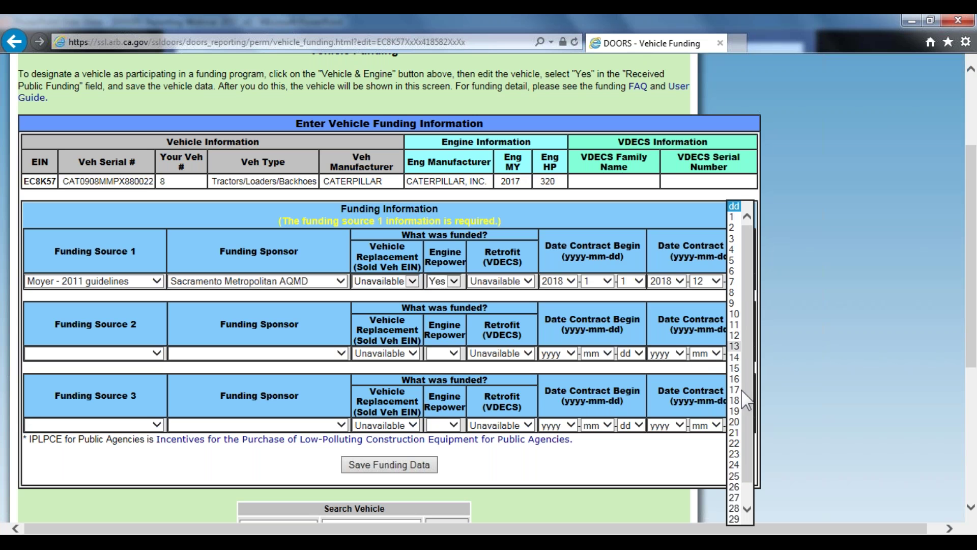
pyautogui.click(741, 496)
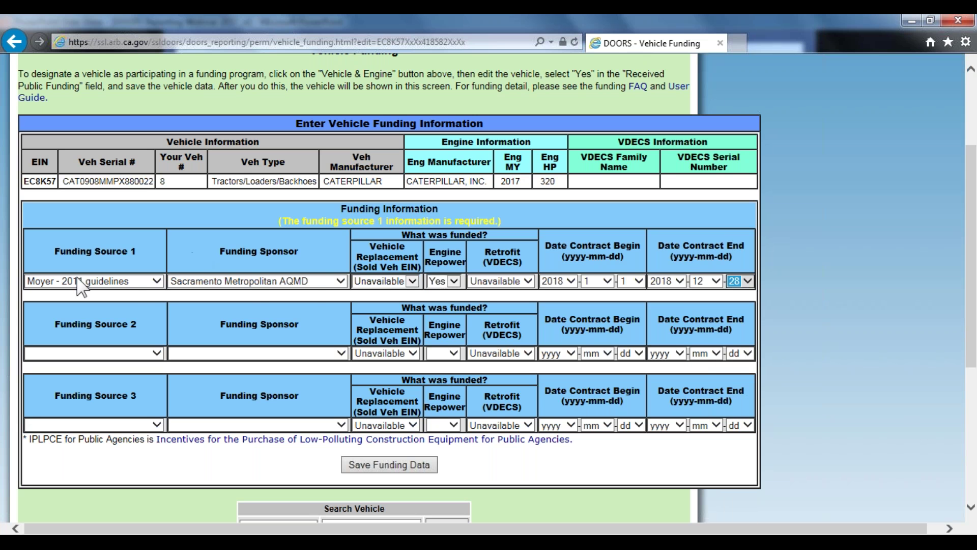
pyautogui.click(406, 465)
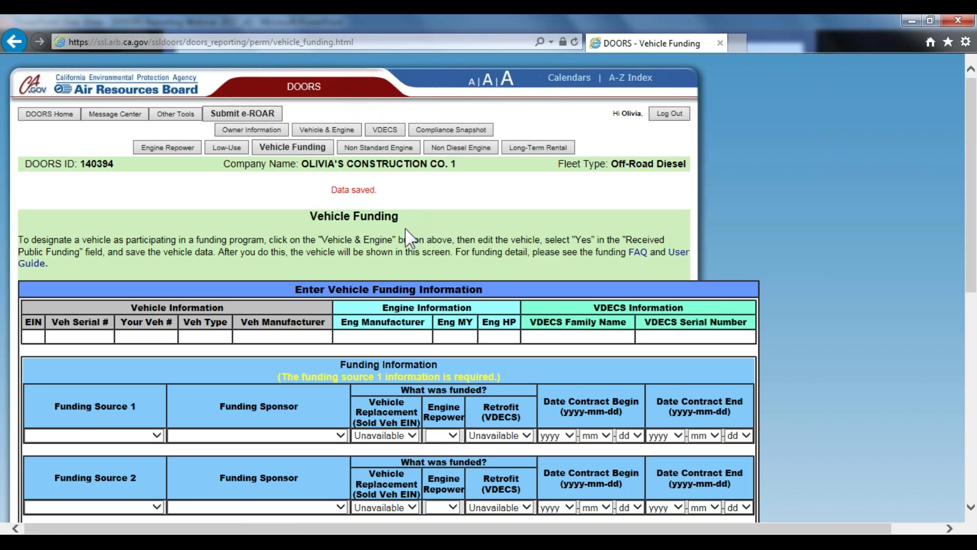
# Scroll back to the top of the funding page and return to the Vehicle & Engine page
pyautogui.scroll(-8, 407, 237)
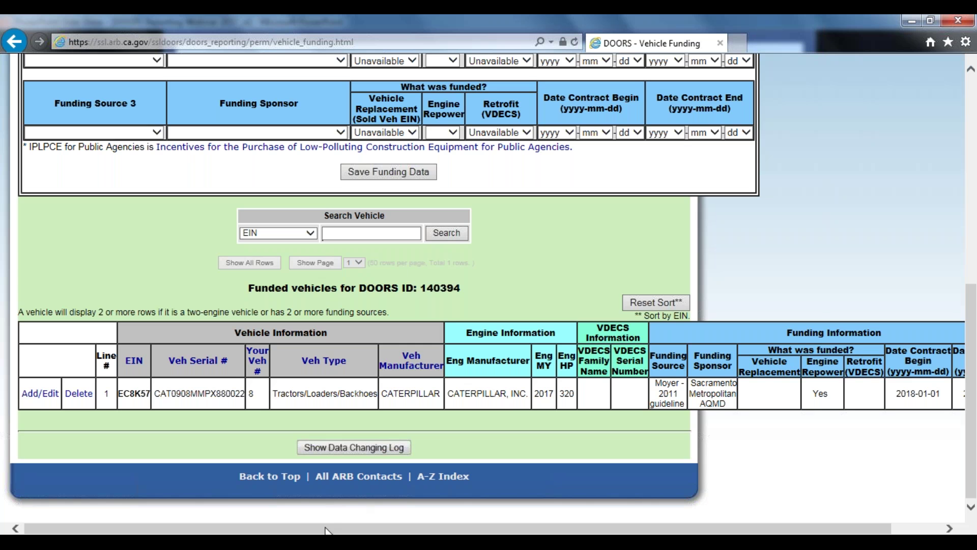
pyautogui.moveTo(326, 531)
pyautogui.mouseDown()
pyautogui.moveTo(343, 531)
pyautogui.moveTo(309, 531)
pyautogui.mouseUp()
pyautogui.scroll(1, 408, 411)
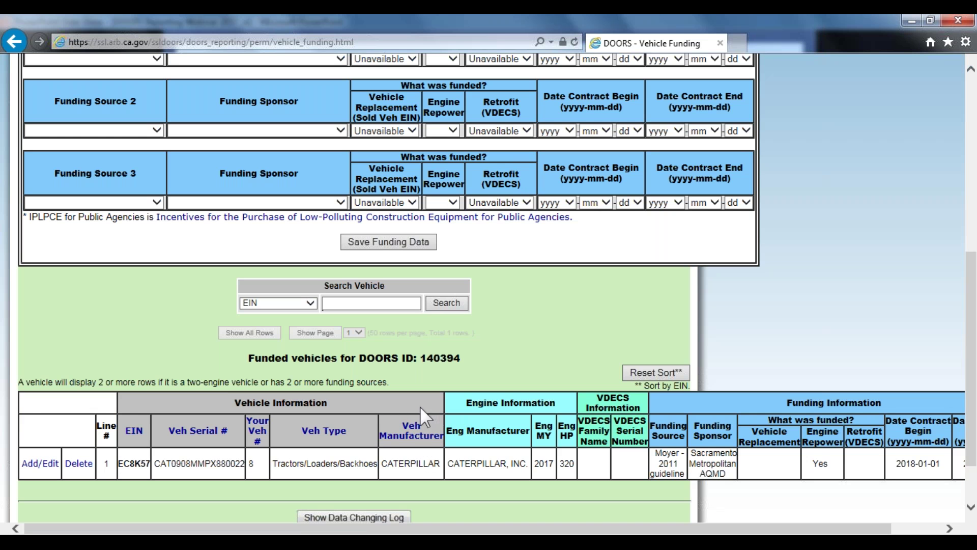
pyautogui.scroll(7, 416, 410)
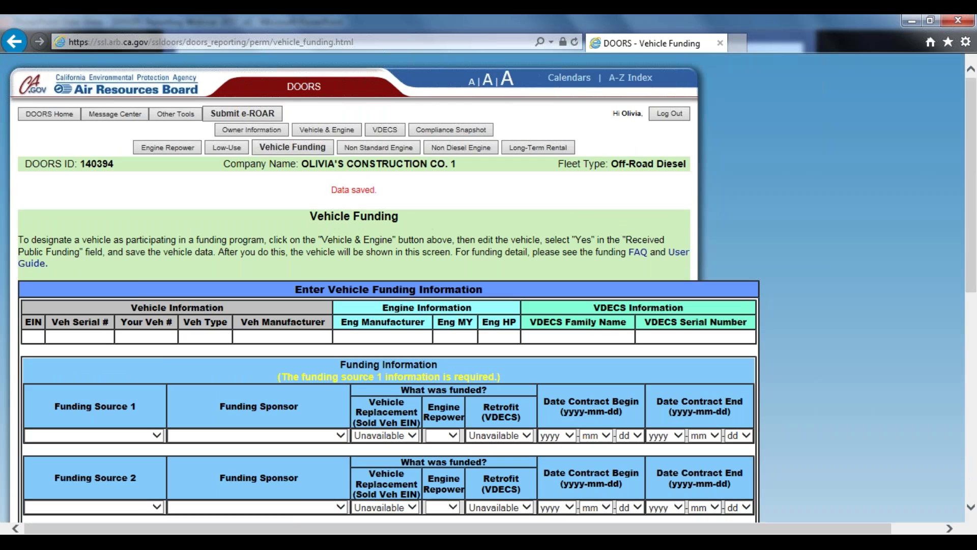
pyautogui.click(327, 130)
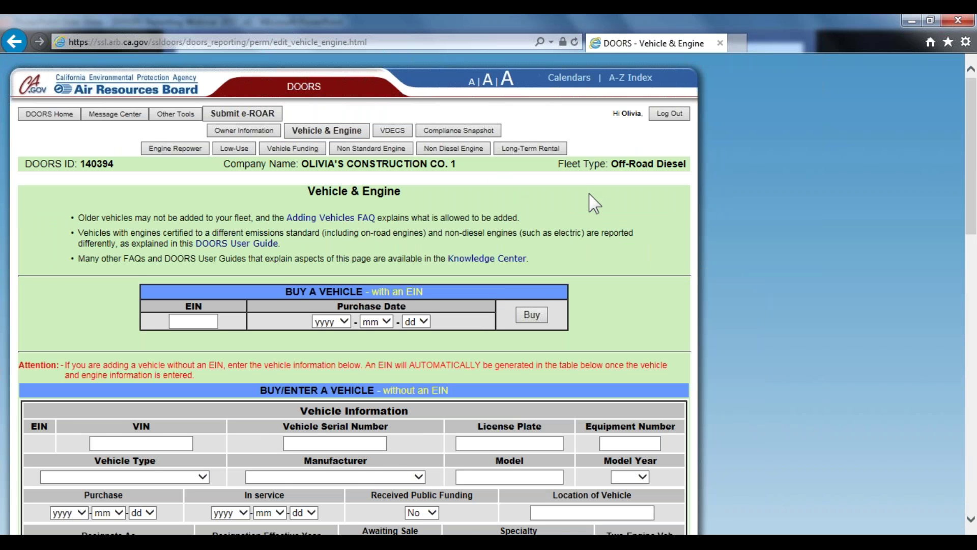
pyautogui.scroll(-4, 591, 204)
pyautogui.scroll(-11, 591, 209)
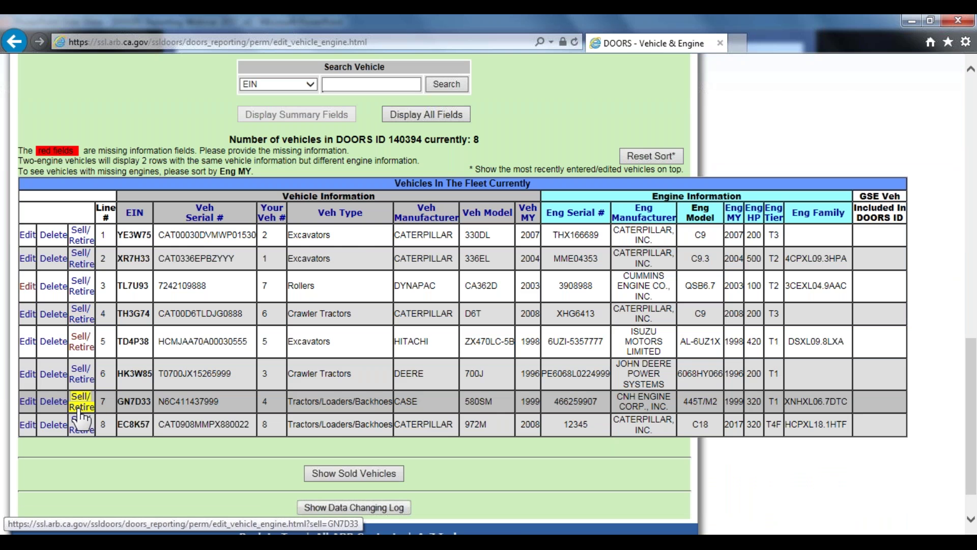
pyautogui.click(80, 411)
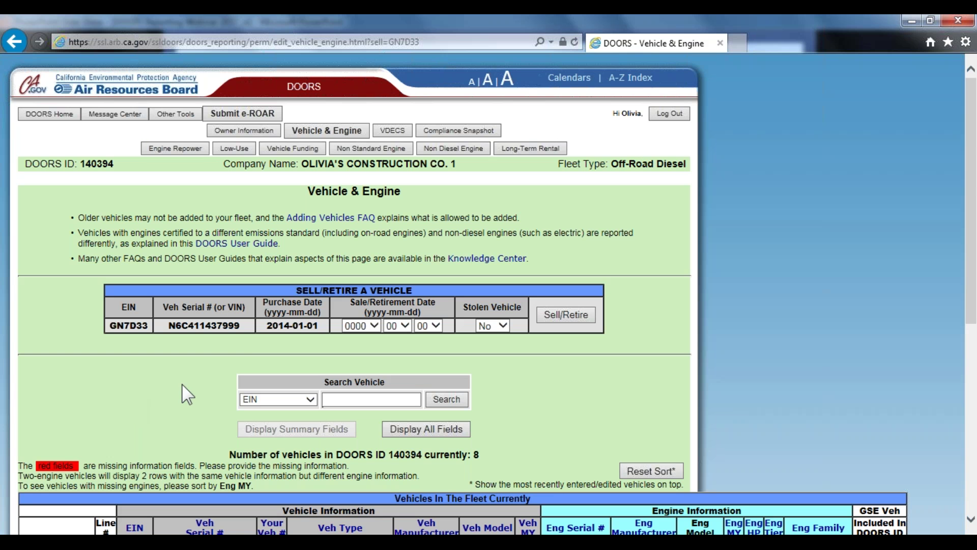
pyautogui.click(374, 329)
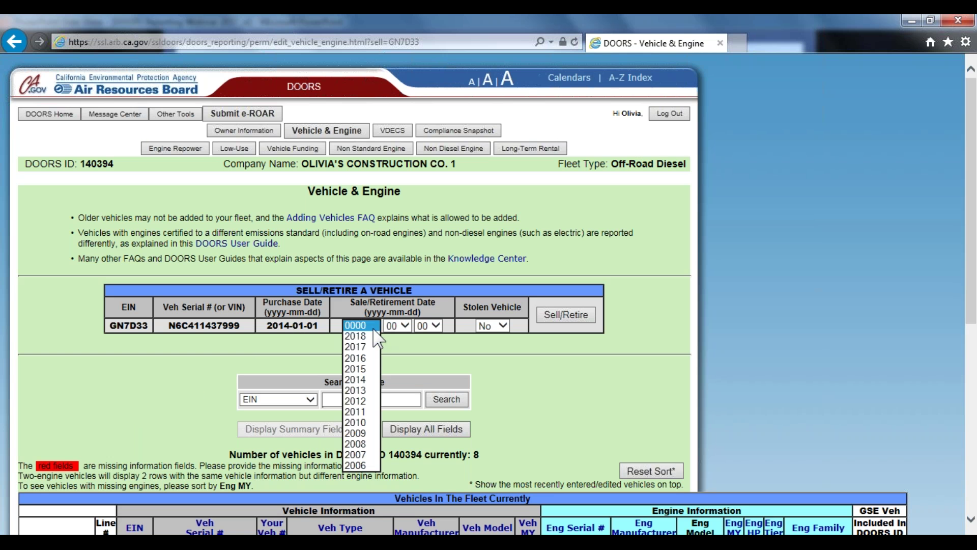
pyautogui.click(363, 337)
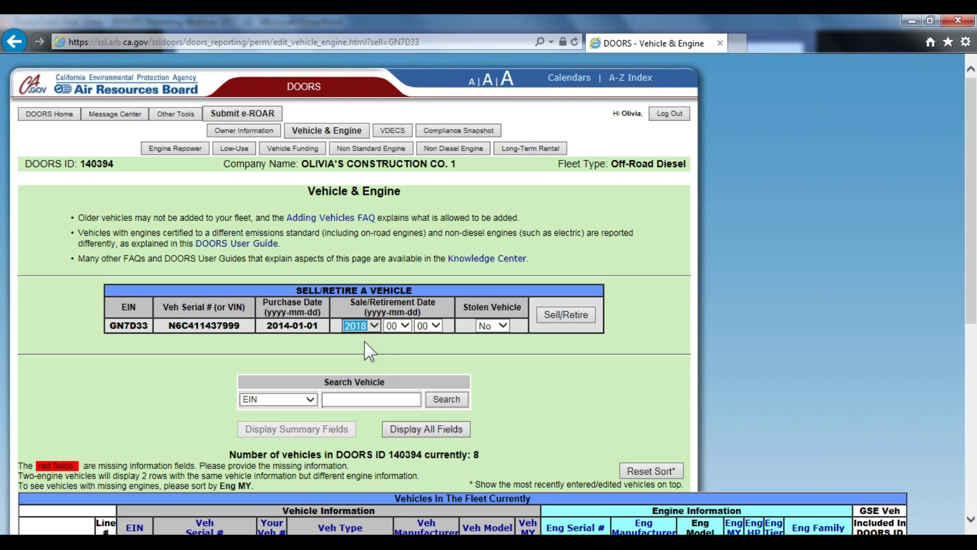
pyautogui.click(397, 326)
pyautogui.click(398, 337)
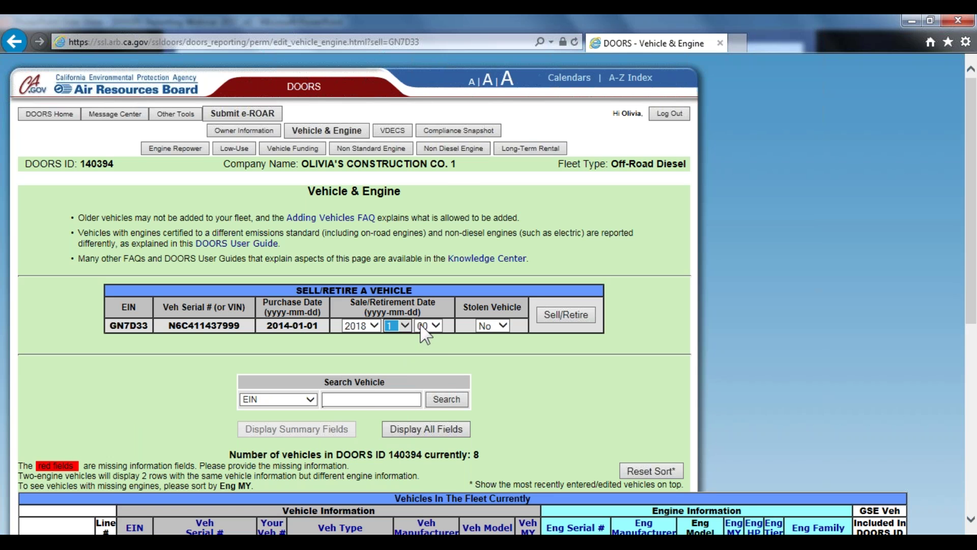
pyautogui.click(421, 326)
pyautogui.click(420, 228)
pyautogui.click(577, 315)
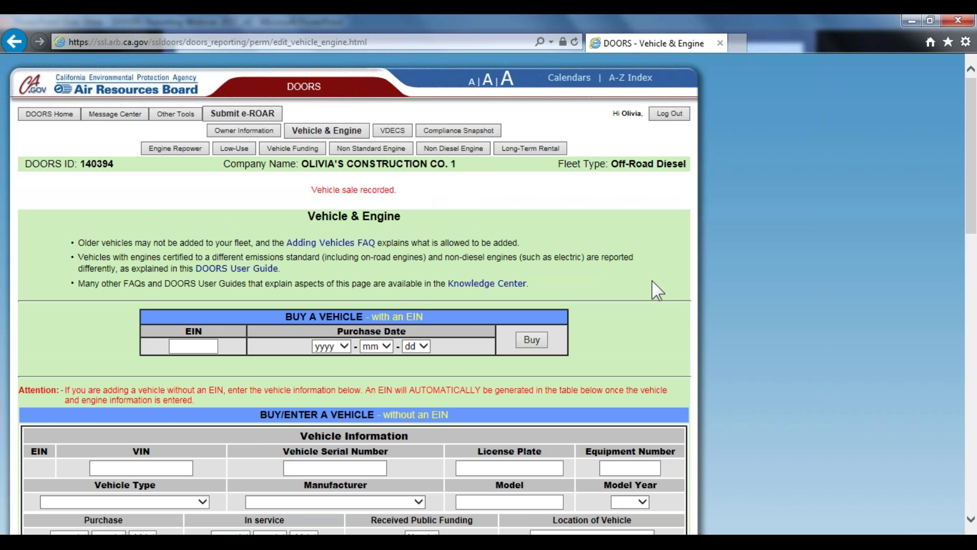
# Confirm GN7D33 appears in the sold vehicles list, then go back to Vehicle & Engine
pyautogui.scroll(-10, 654, 285)
pyautogui.scroll(-10, 355, 425)
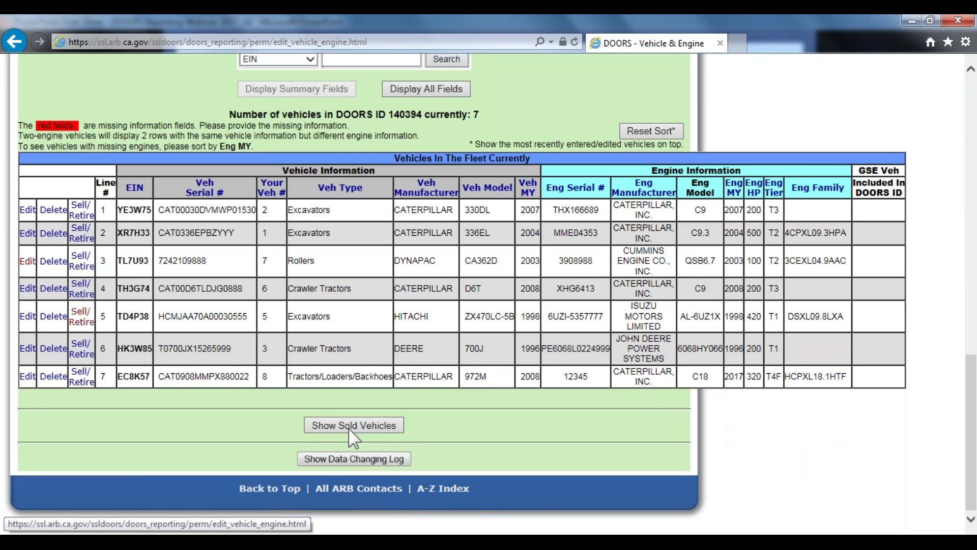
pyautogui.click(361, 426)
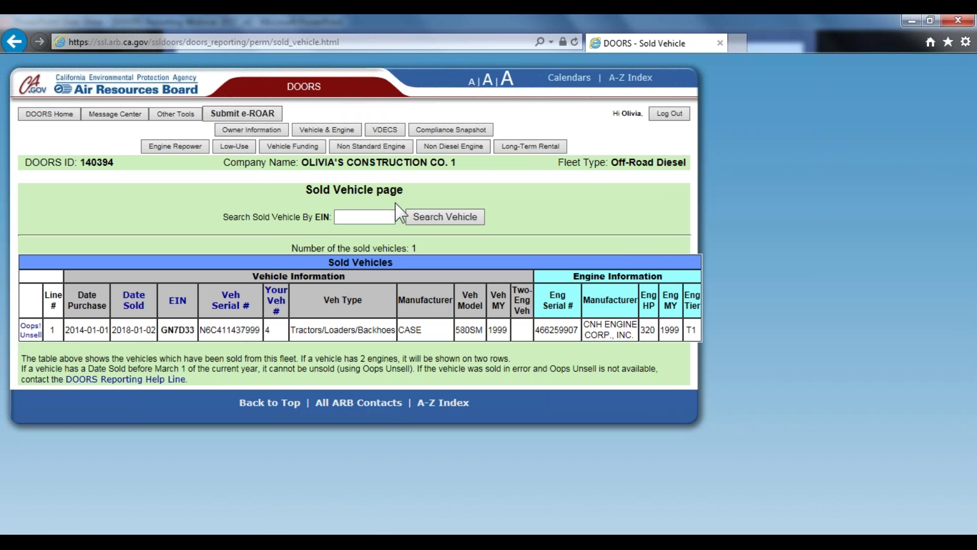
pyautogui.click(334, 131)
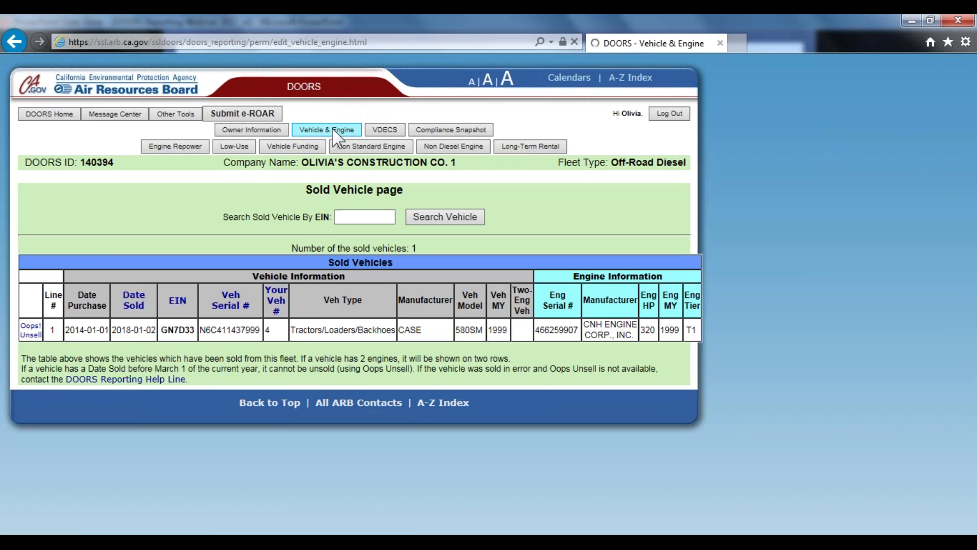
# In the no-EIN vehicle form, enter serial number CAT0908MPX88 and equipment number 9
pyautogui.scroll(-4, 326, 257)
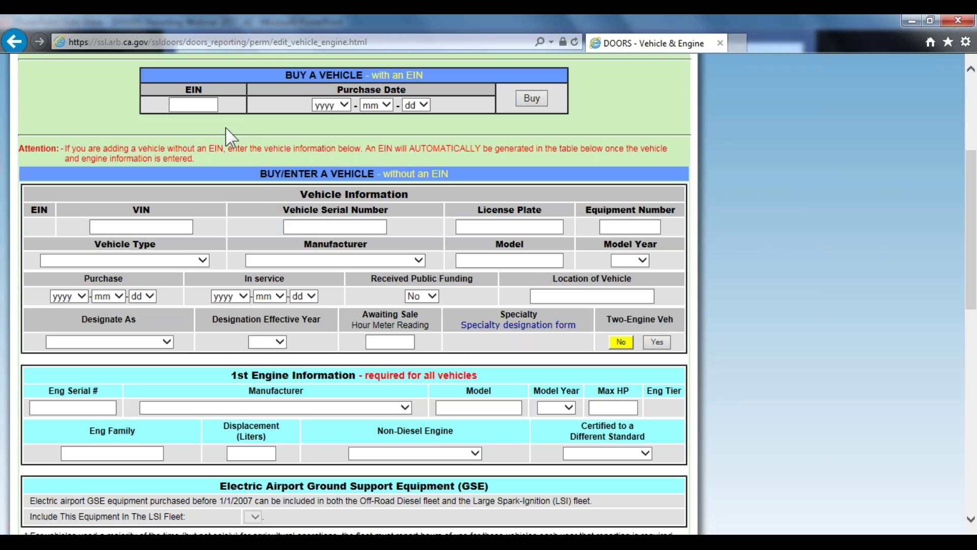
pyautogui.scroll(-1, 179, 197)
pyautogui.scroll(1, 181, 197)
pyautogui.scroll(2, 331, 145)
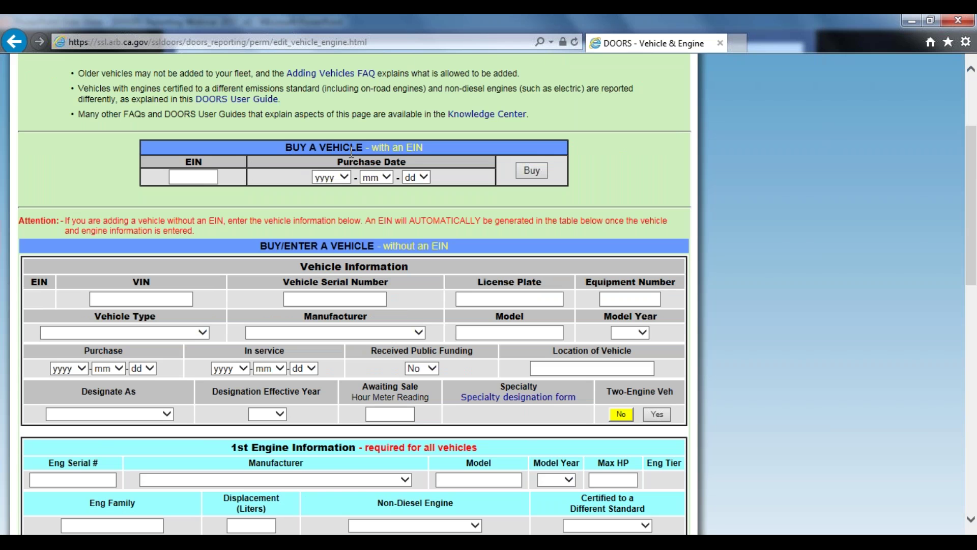
pyautogui.click(194, 177)
pyautogui.scroll(-1, 271, 207)
pyautogui.scroll(-3, 271, 207)
pyautogui.click(178, 155)
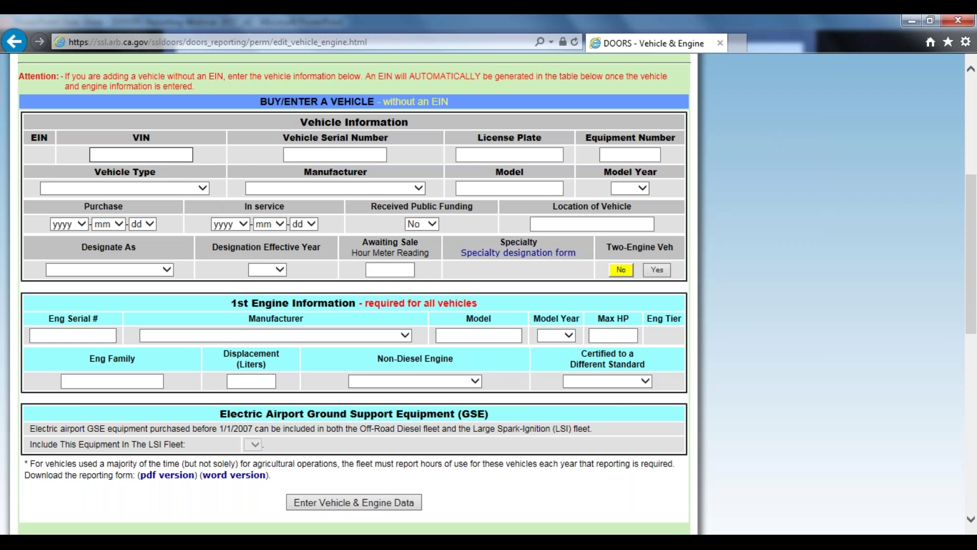
pyautogui.click(325, 154)
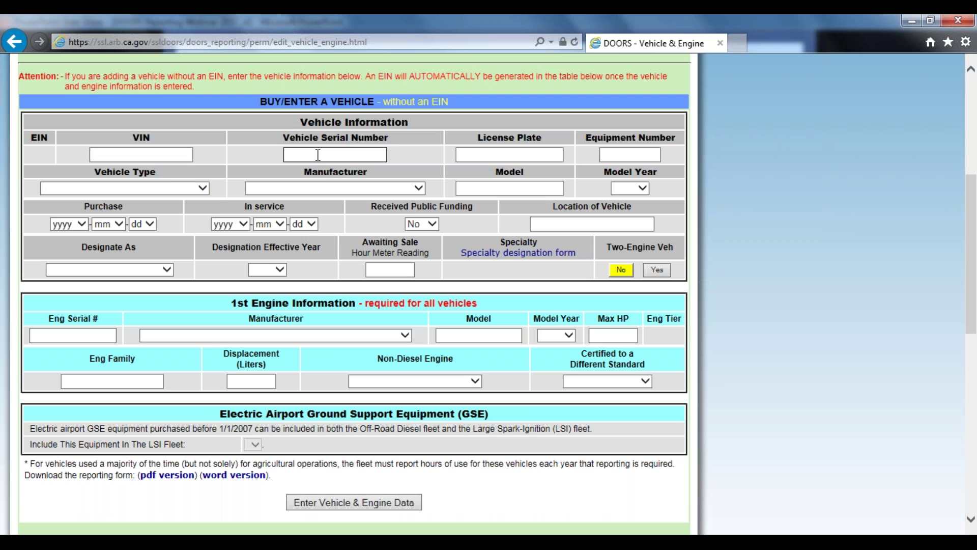
pyautogui.write('CAT0908MPX88')
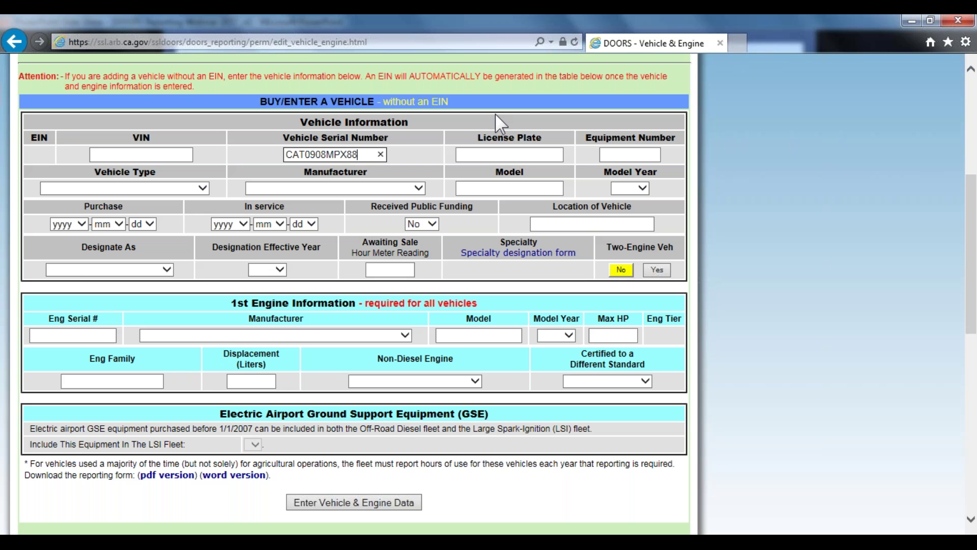
pyautogui.click(622, 155)
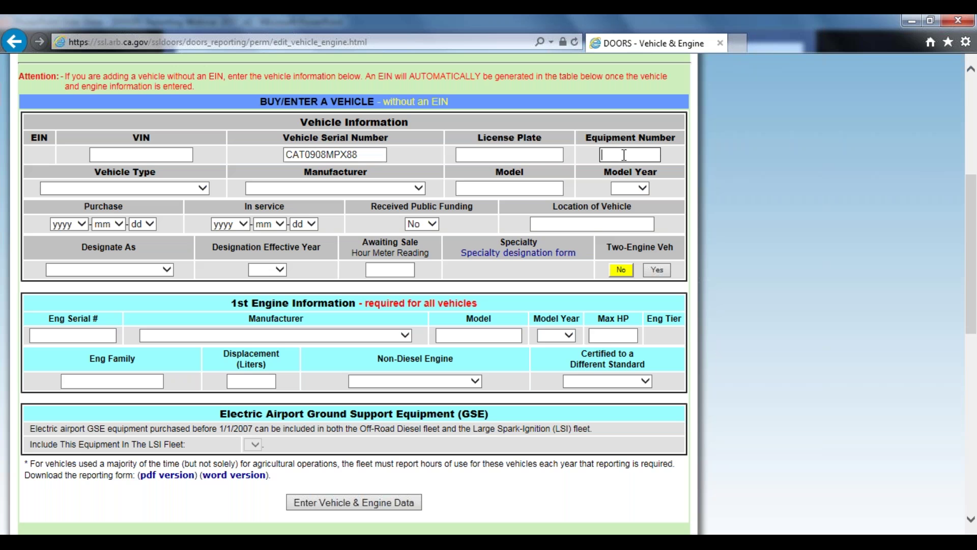
pyautogui.write('9')
# Choose Tractors/Loaders/Backhoes as the vehicle type and CATERPILLAR as the manufacturer
pyautogui.click(203, 186)
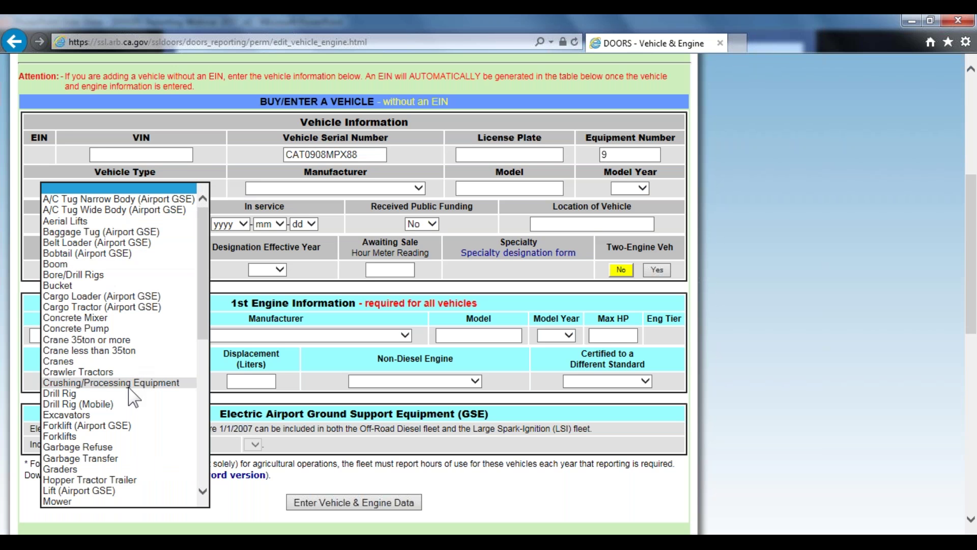
pyautogui.scroll(-2, 131, 395)
pyautogui.scroll(-8, 128, 392)
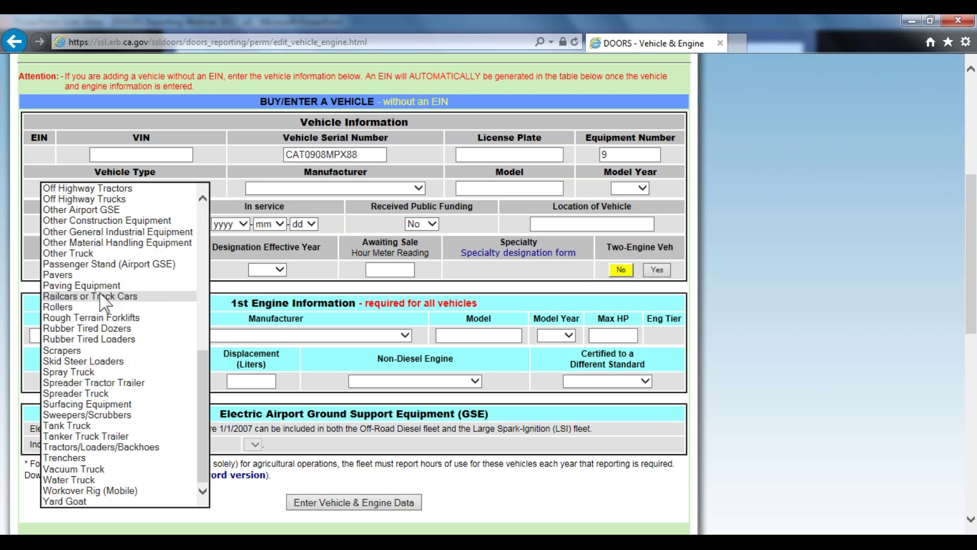
pyautogui.click(101, 447)
pyautogui.click(328, 189)
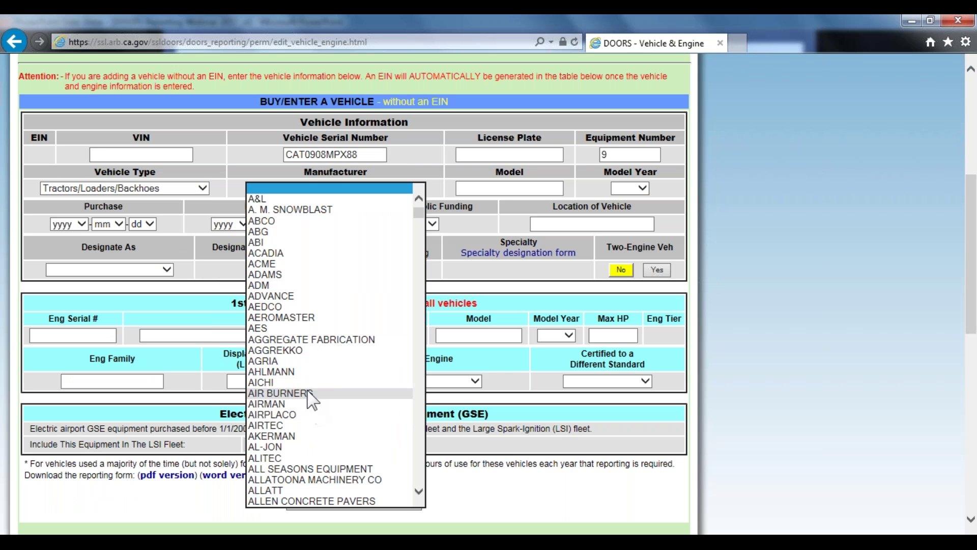
pyautogui.scroll(-12, 311, 407)
pyautogui.scroll(-9, 309, 402)
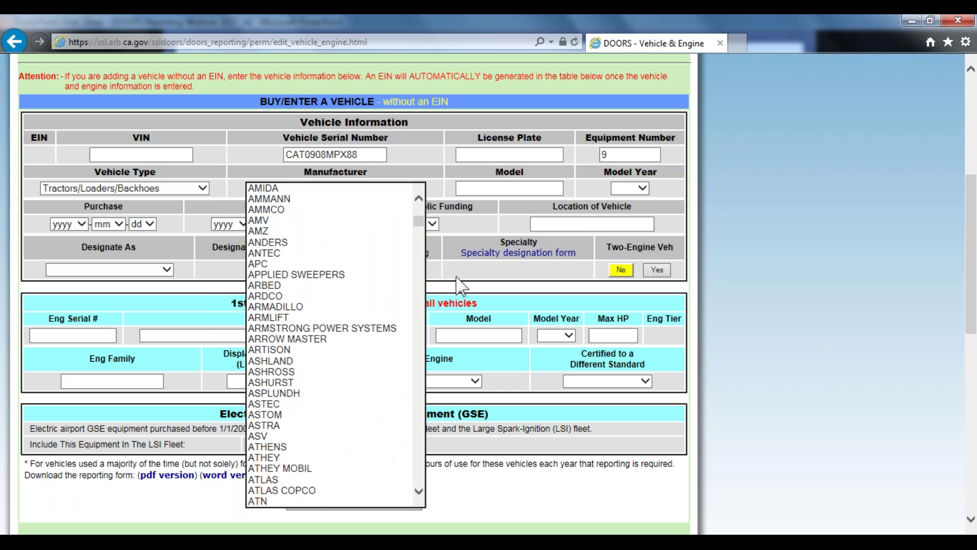
pyautogui.scroll(-20, 309, 340)
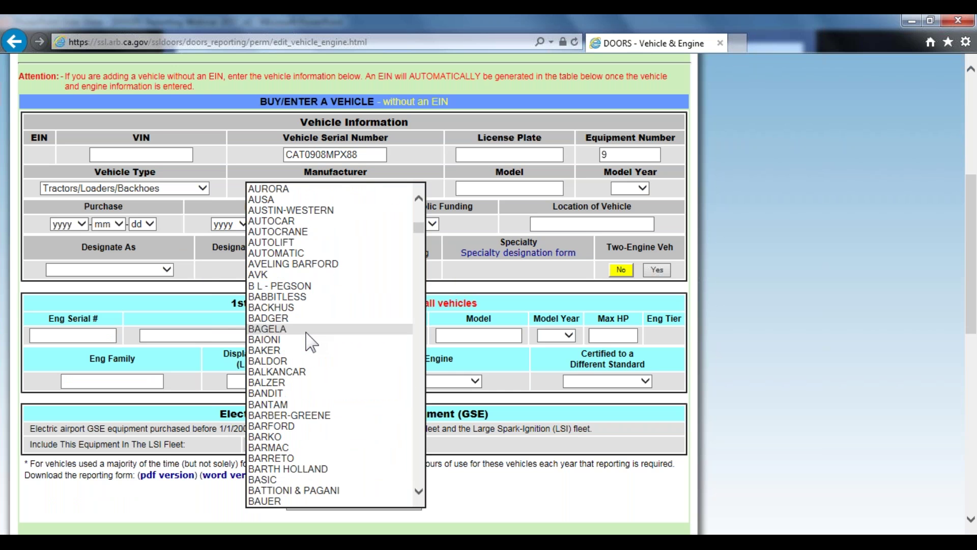
pyautogui.scroll(-5, 305, 345)
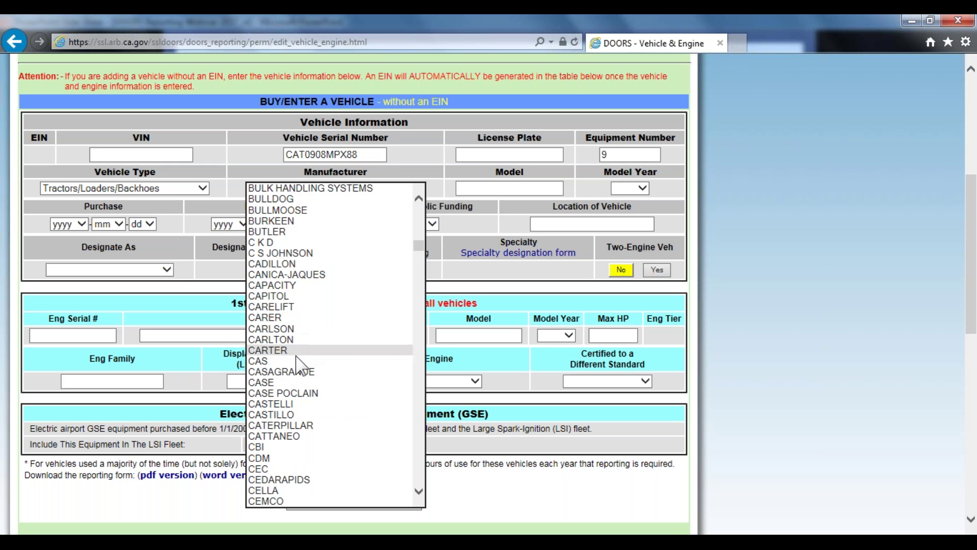
pyautogui.click(284, 425)
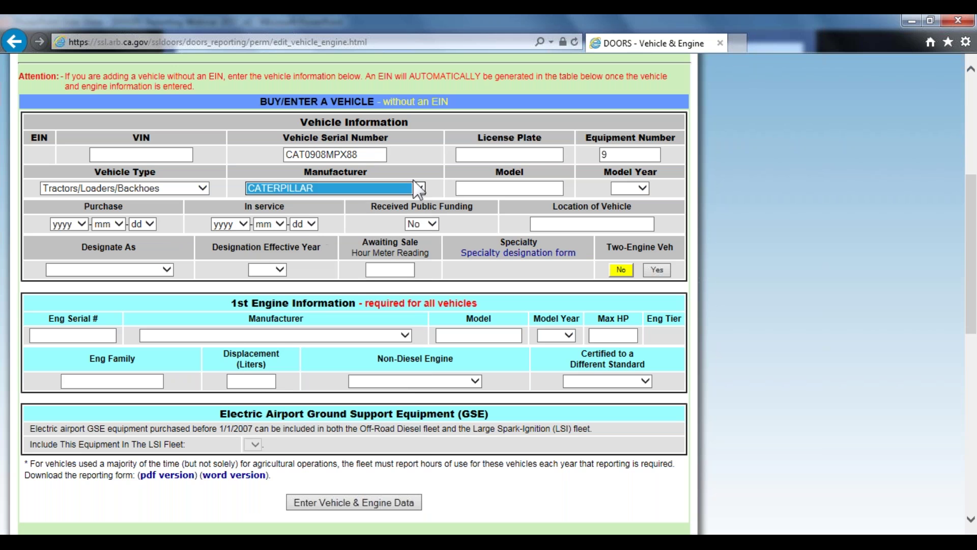
pyautogui.click(503, 188)
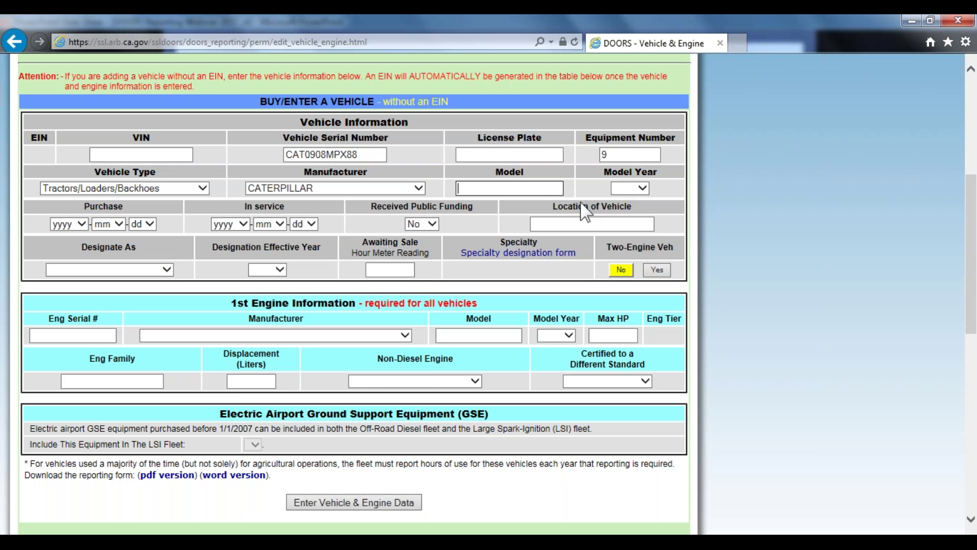
# Enter model C9.3, model year 2017, and purchase date 2018-01-01
pyautogui.write('C9.3')
pyautogui.click(616, 189)
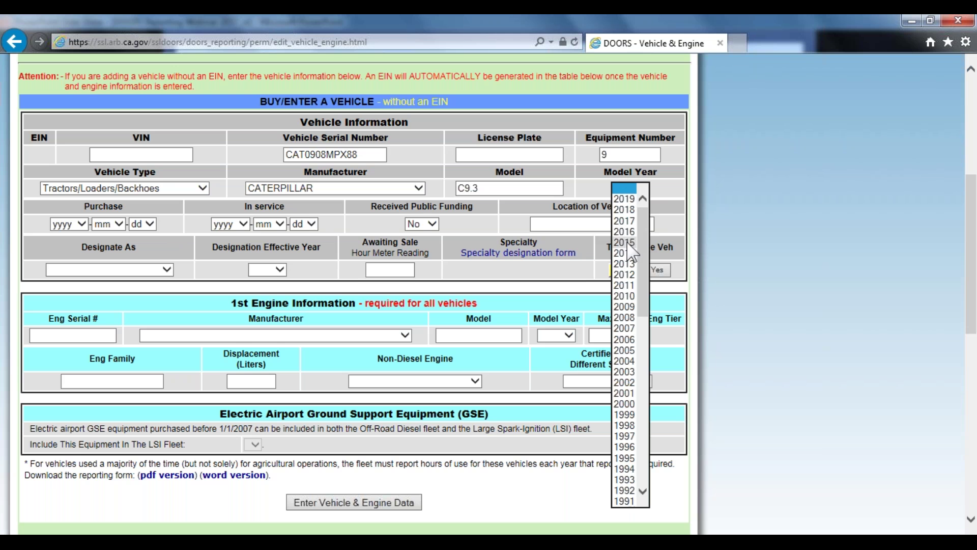
pyautogui.click(625, 220)
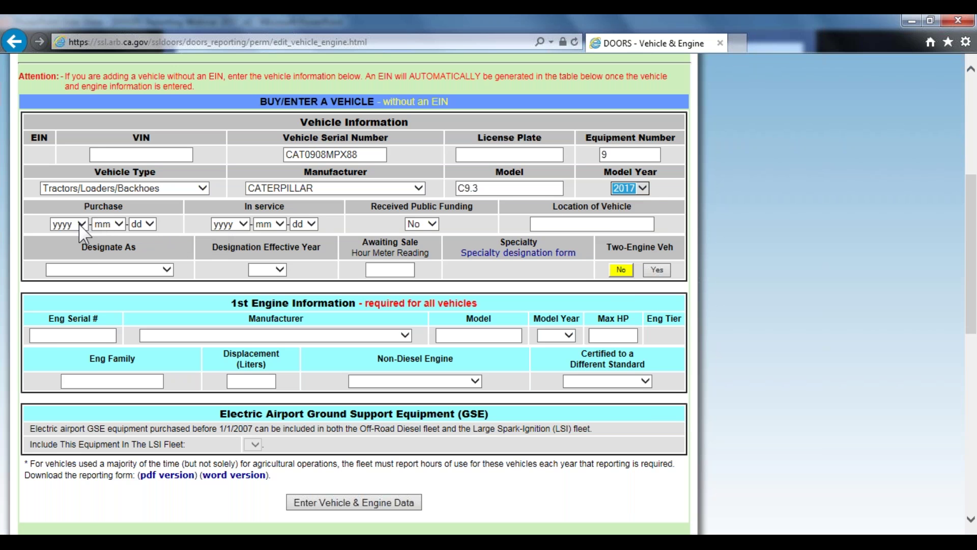
pyautogui.click(70, 224)
pyautogui.click(71, 243)
pyautogui.click(108, 224)
pyautogui.click(108, 244)
pyautogui.click(143, 224)
pyautogui.click(142, 243)
# Set the in-service date to 2018-01-02 and mark the vehicle as publicly funded
pyautogui.click(230, 224)
pyautogui.click(229, 242)
pyautogui.click(270, 224)
pyautogui.click(270, 233)
pyautogui.click(304, 224)
pyautogui.click(304, 234)
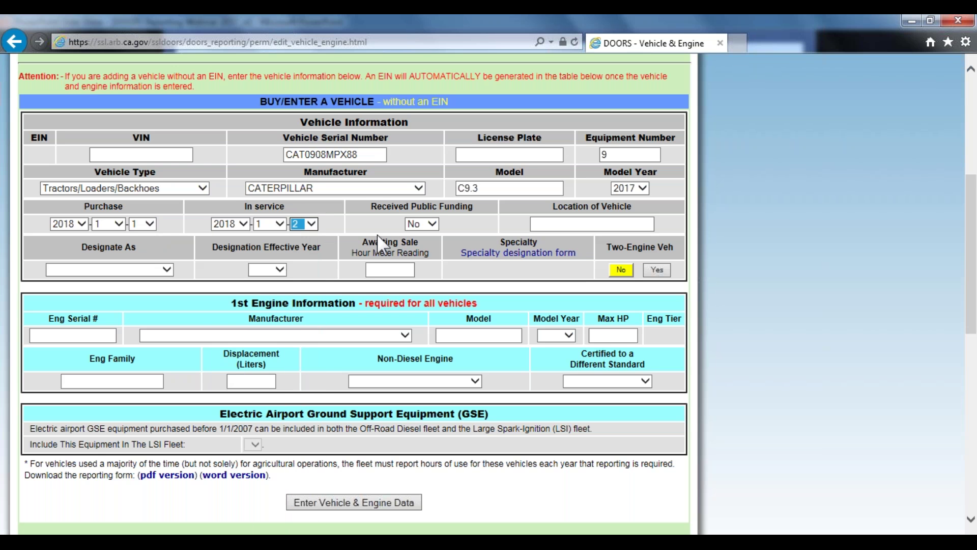
pyautogui.click(428, 226)
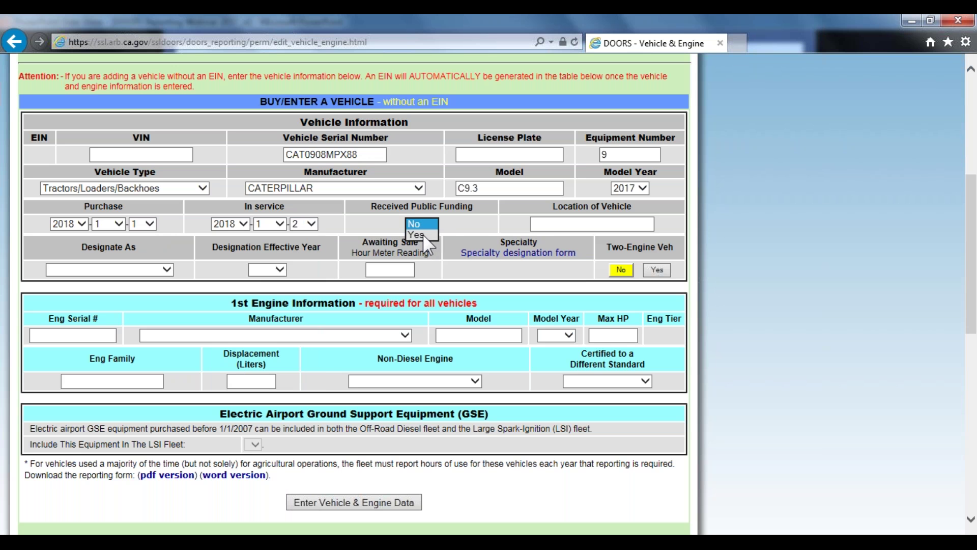
pyautogui.click(424, 235)
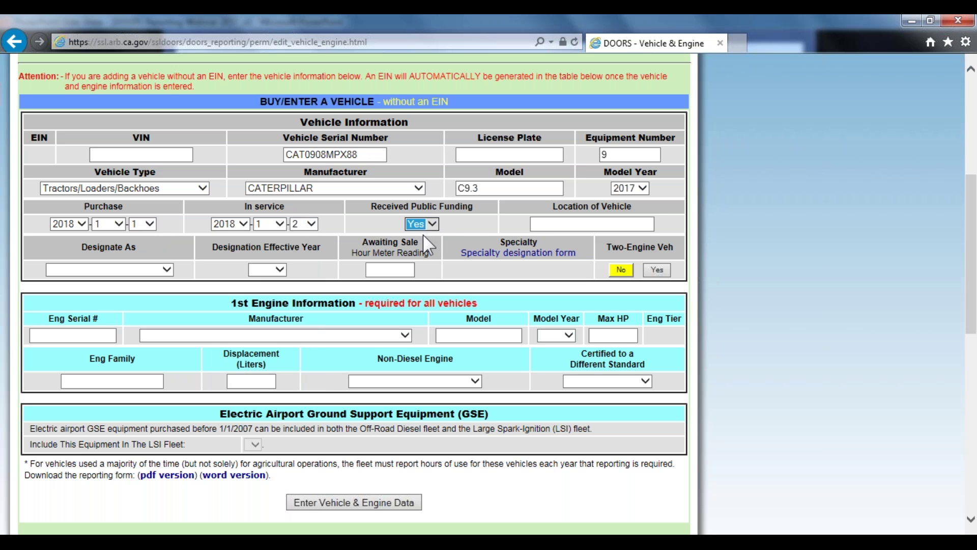
# Enter the location as Sacramento, fixing the typo, and begin the engine serial number with 8
pyautogui.click(559, 223)
pyautogui.write('SAcramento')
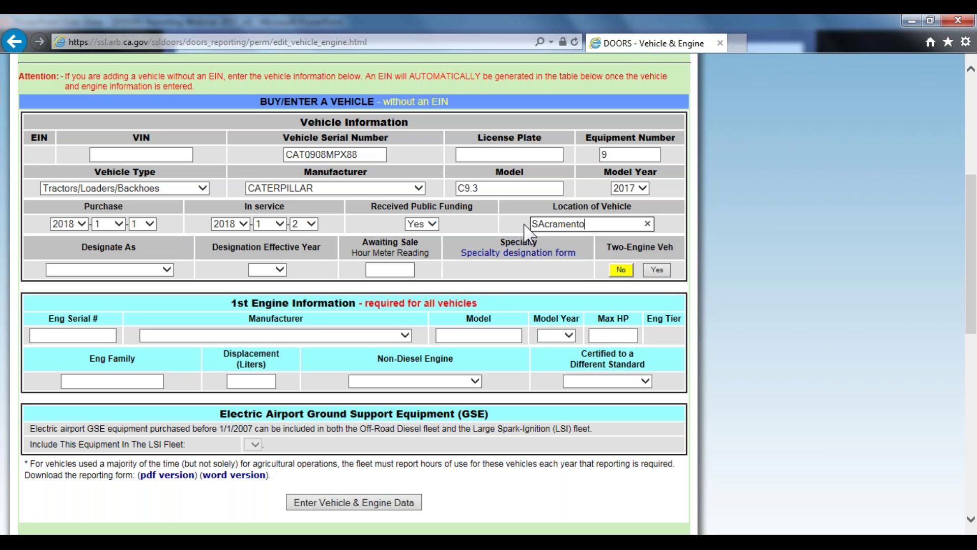
pyautogui.click(544, 224)
pyautogui.write('s')
pyautogui.press('BackSpace')
pyautogui.write('a')
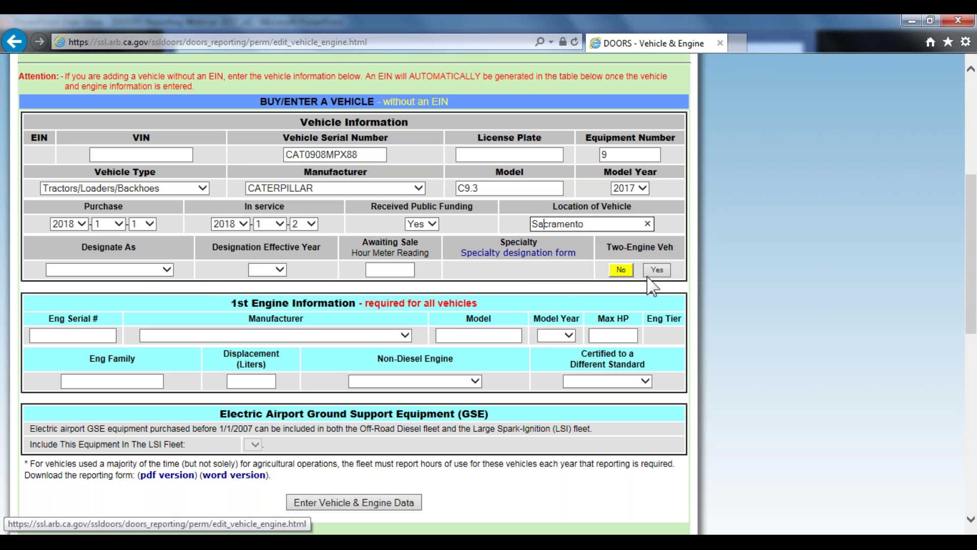
pyautogui.scroll(-2, 202, 334)
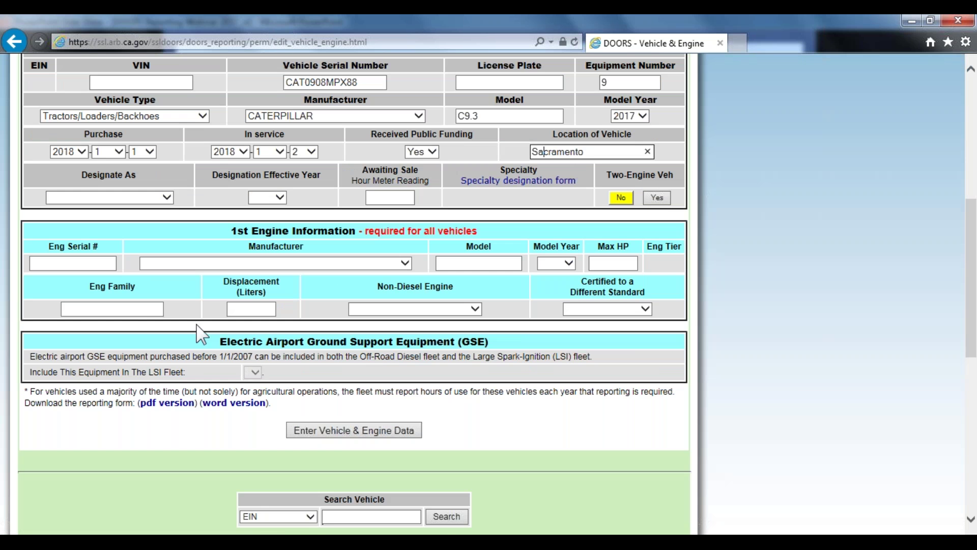
pyautogui.scroll(2, 153, 308)
pyautogui.click(52, 335)
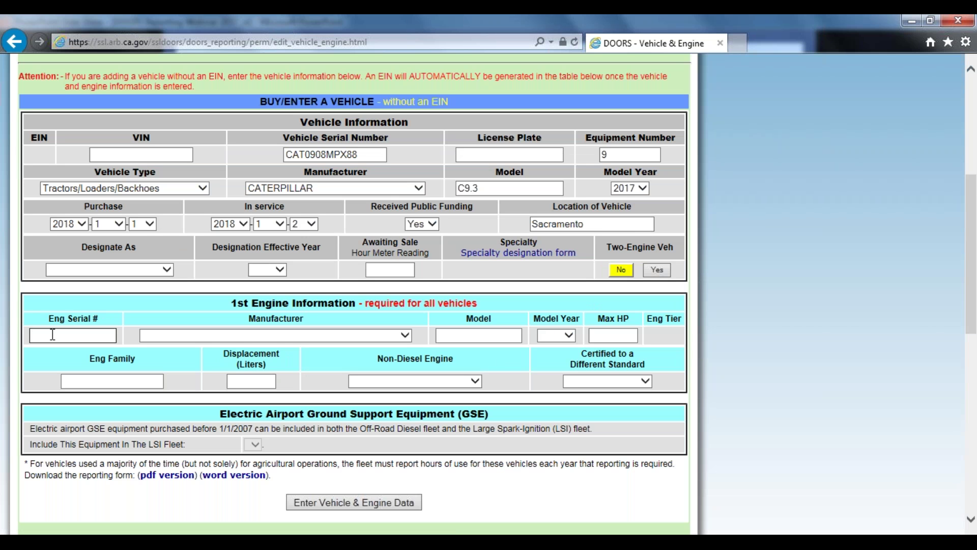
pyautogui.write('8')
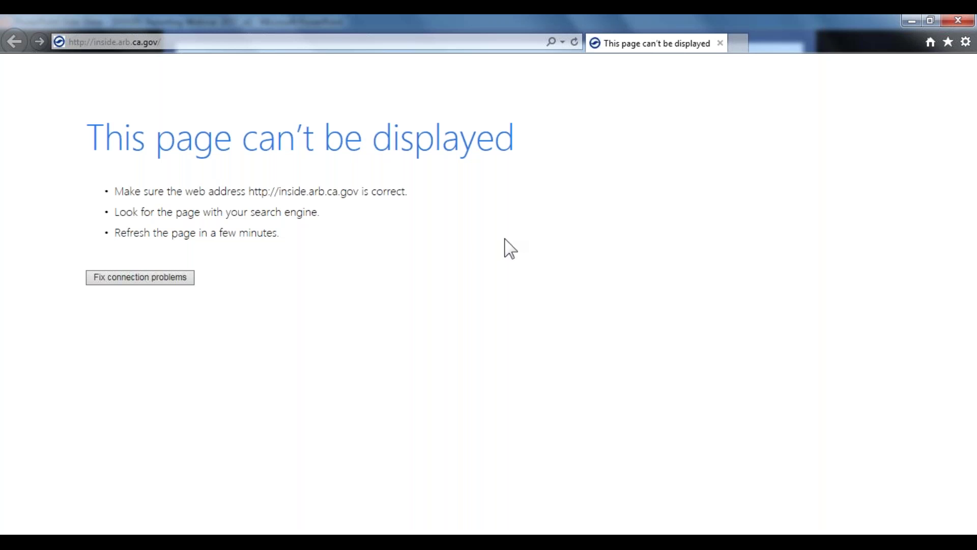
# Search 'arb doors login' and follow CARB's Off-Road Diesel Fleets regulation page to the DOORS login
pyautogui.click(340, 45)
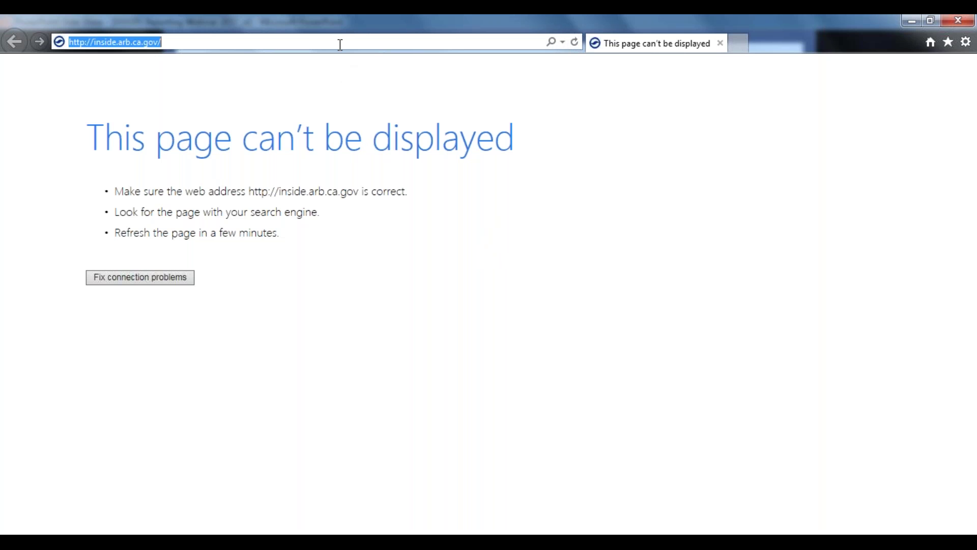
pyautogui.write('arb')
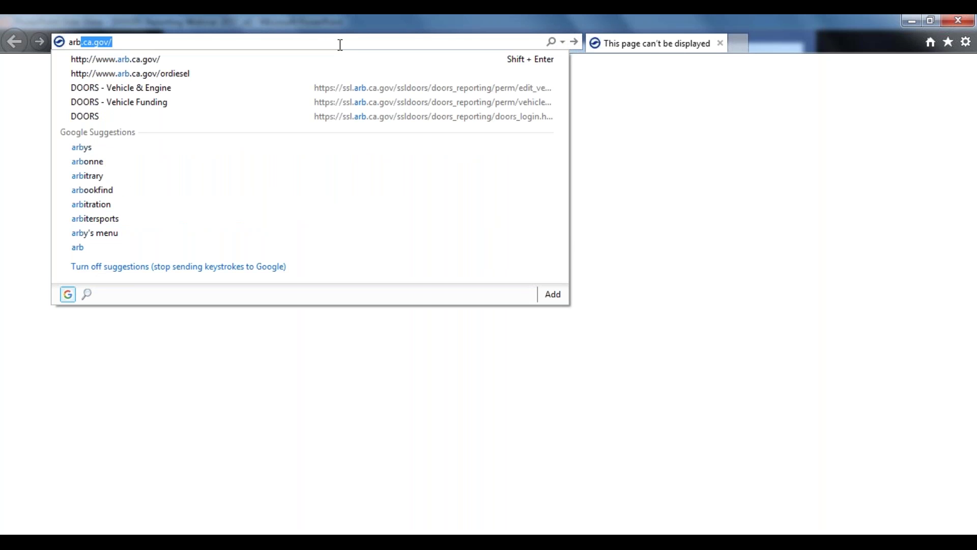
pyautogui.press('BackSpace')
pyautogui.write('doors log')
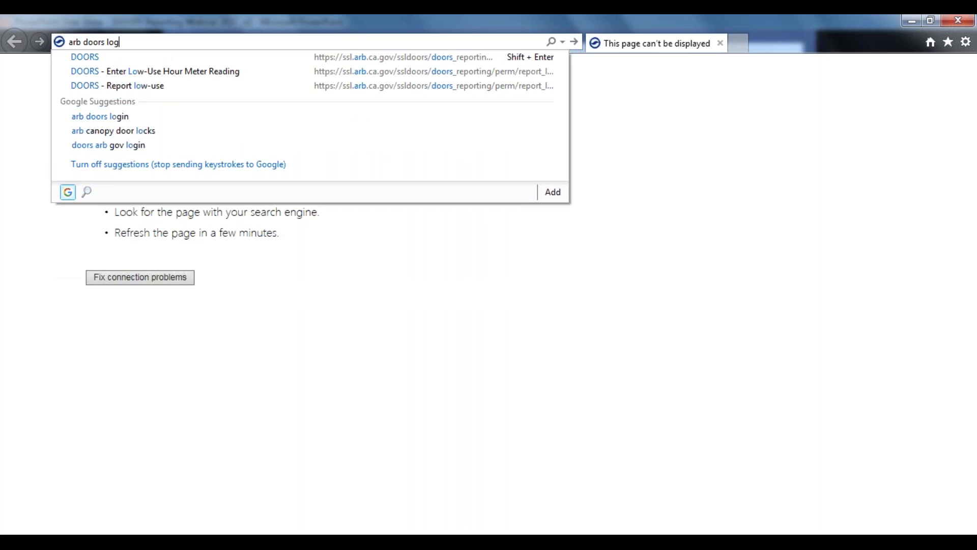
pyautogui.write('in')
pyautogui.press('Return')
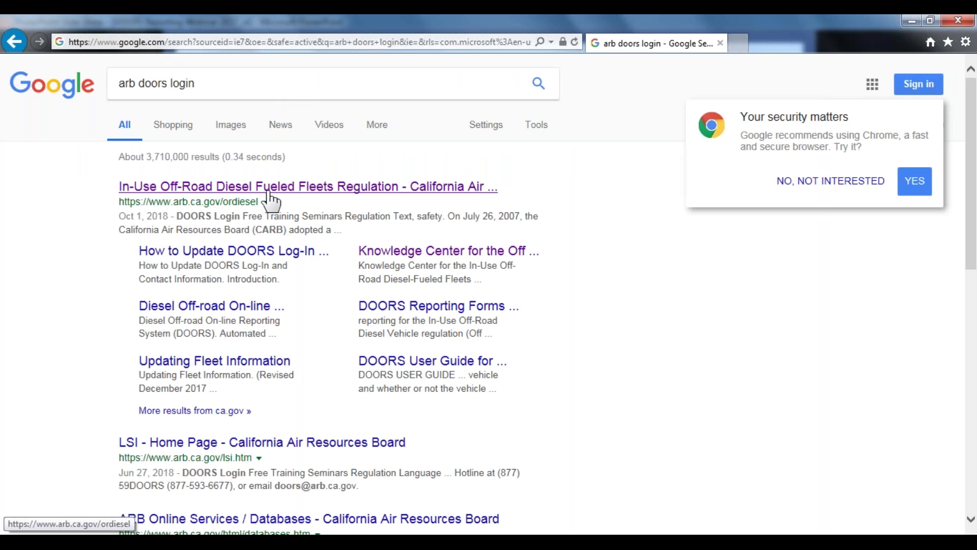
pyautogui.click(173, 189)
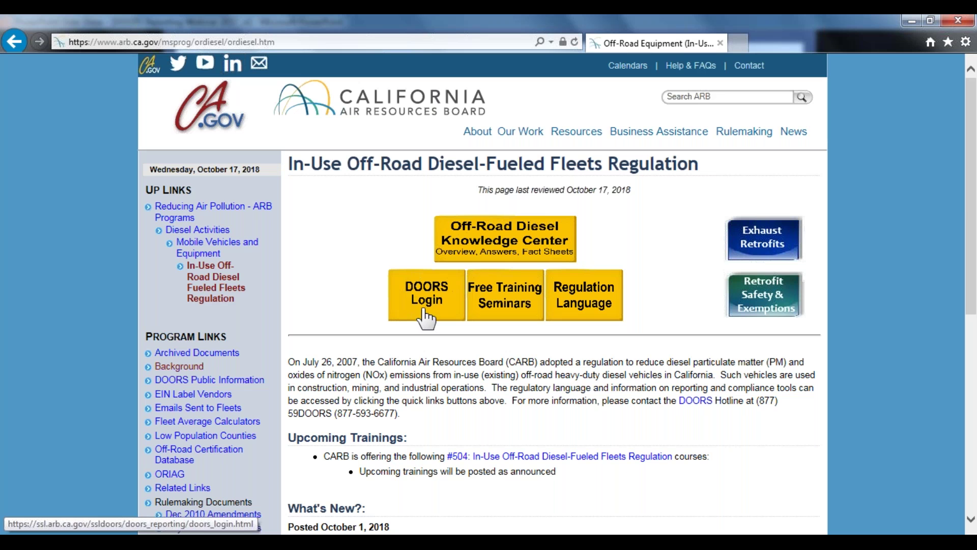
pyautogui.click(431, 304)
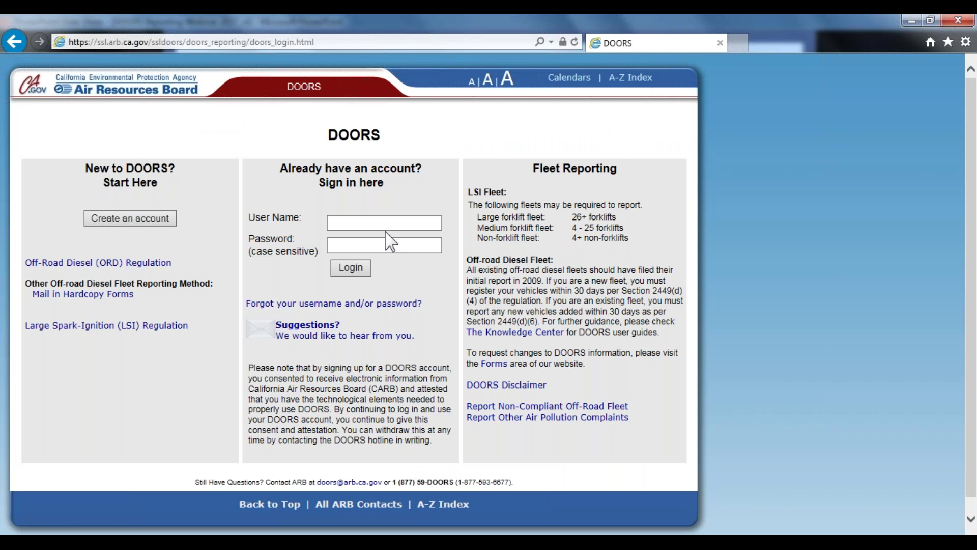
# Sign in to DOORS with the account user name and password, re-entering the password after the first attempt fails
pyautogui.click(374, 229)
pyautogui.write('WE')
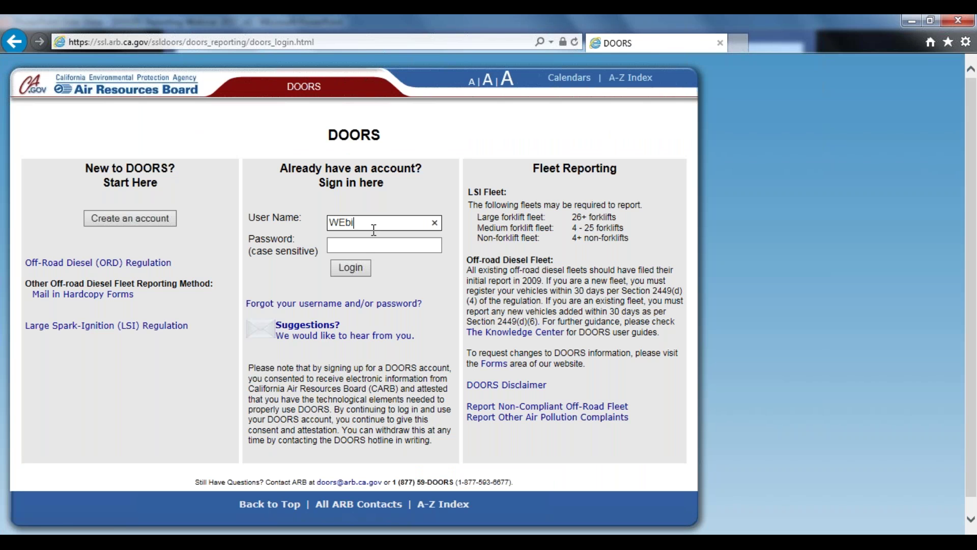
pyautogui.press('BackSpace')
pyautogui.write('ebinar_test')
pyautogui.press('Tab')
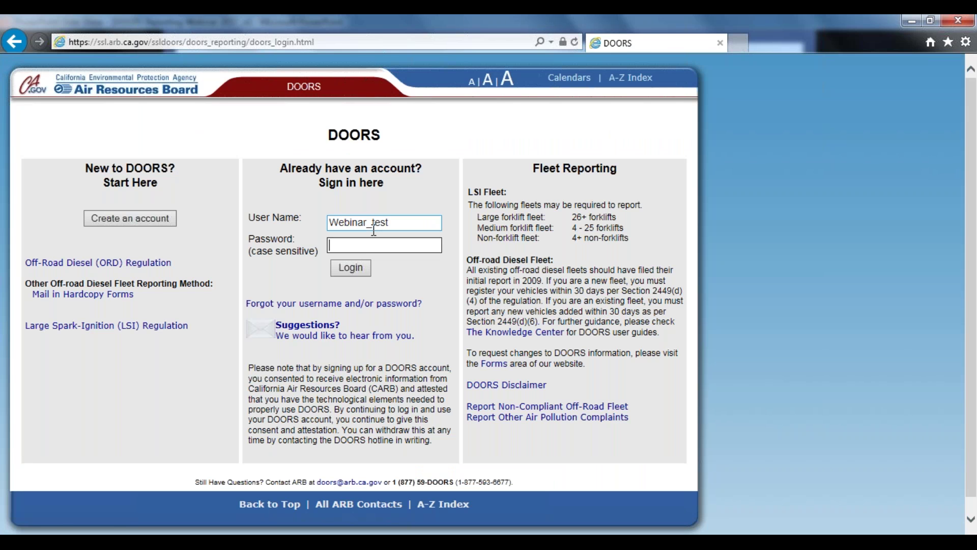
pyautogui.write('••••••')
pyautogui.click(351, 270)
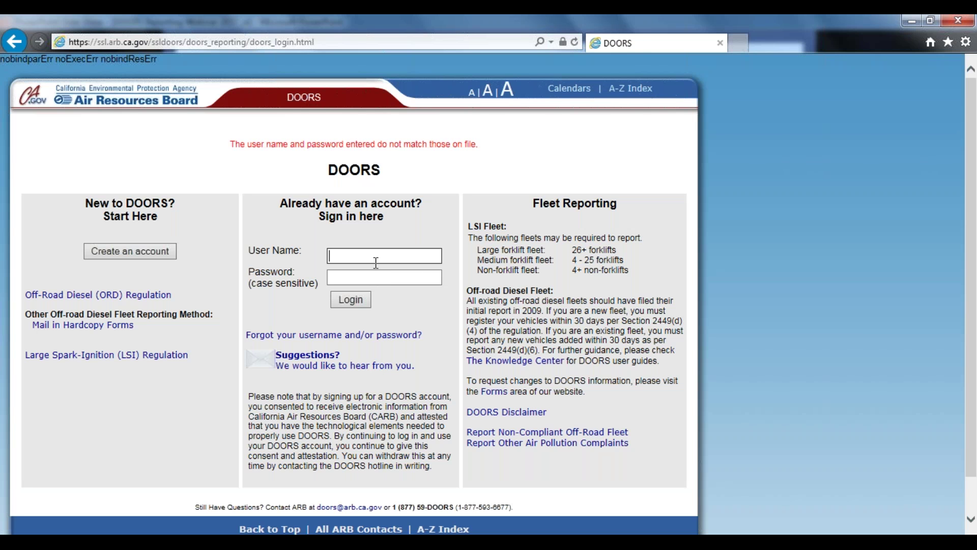
pyautogui.write('Webinar_test')
pyautogui.click(385, 277)
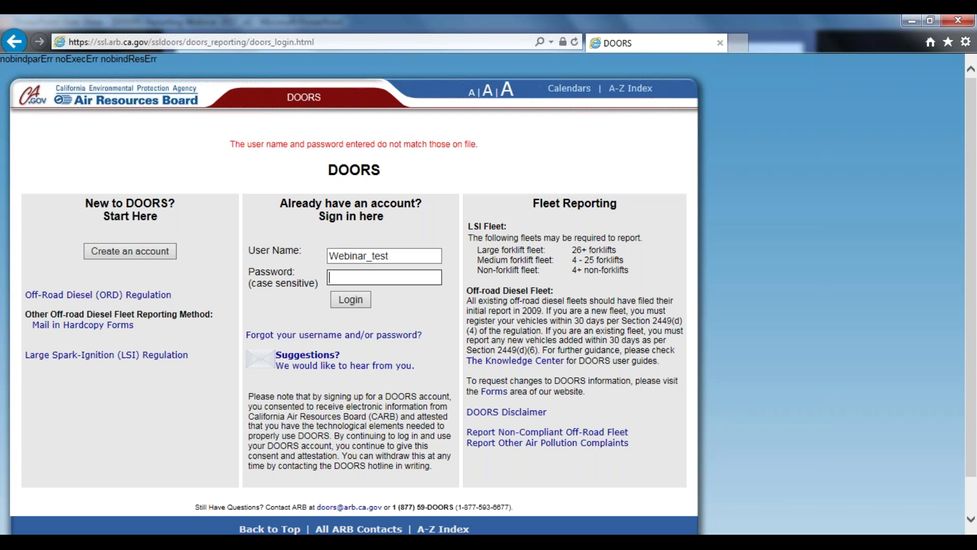
pyautogui.write('••••••')
pyautogui.click(353, 301)
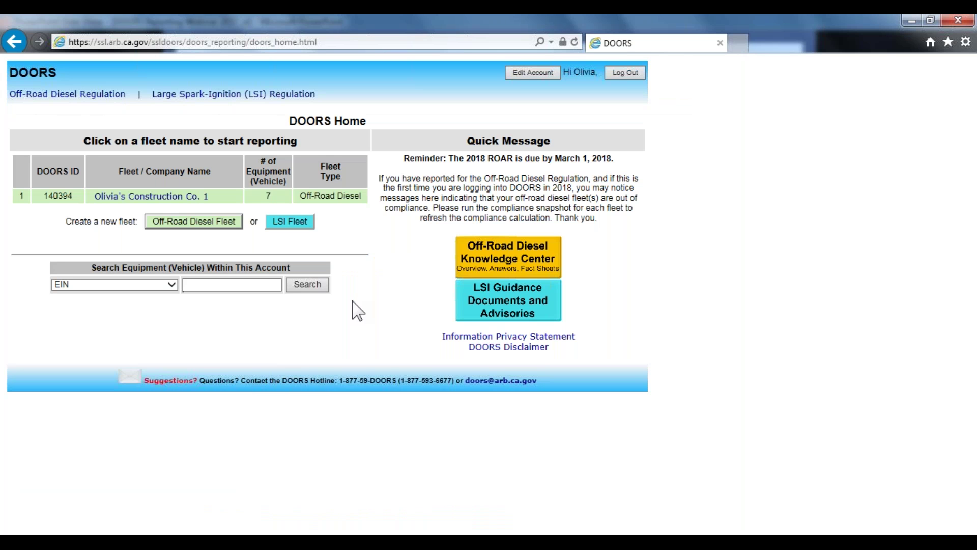
# Start a new vehicle with serial CAT098MPX88, equipment number 9, type Tractors/Loaders/Backhoes
pyautogui.click(180, 197)
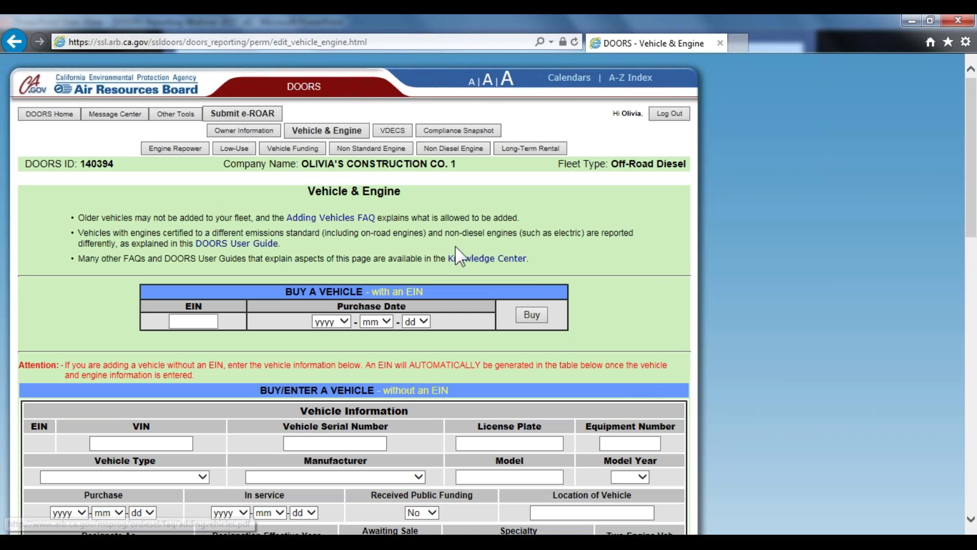
pyautogui.scroll(-15, 584, 249)
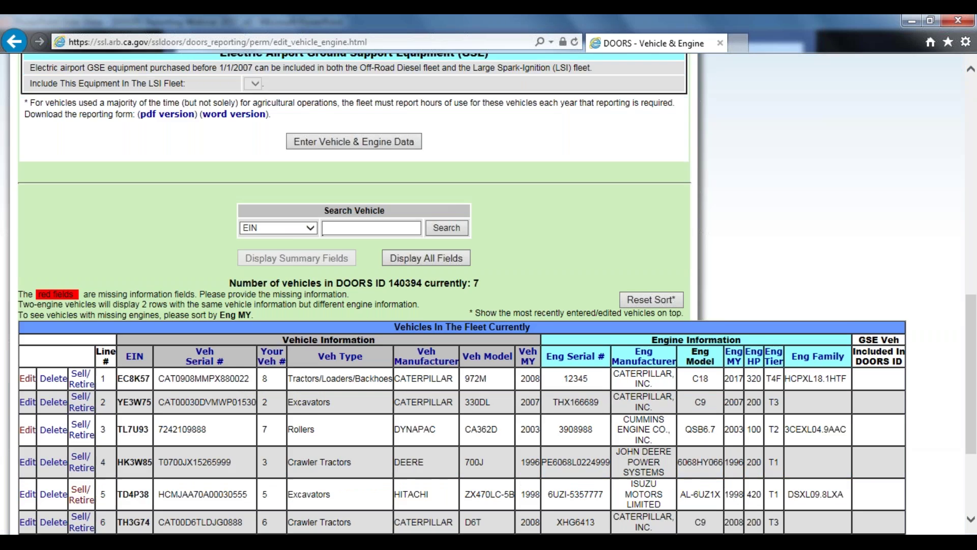
pyautogui.scroll(10, 577, 248)
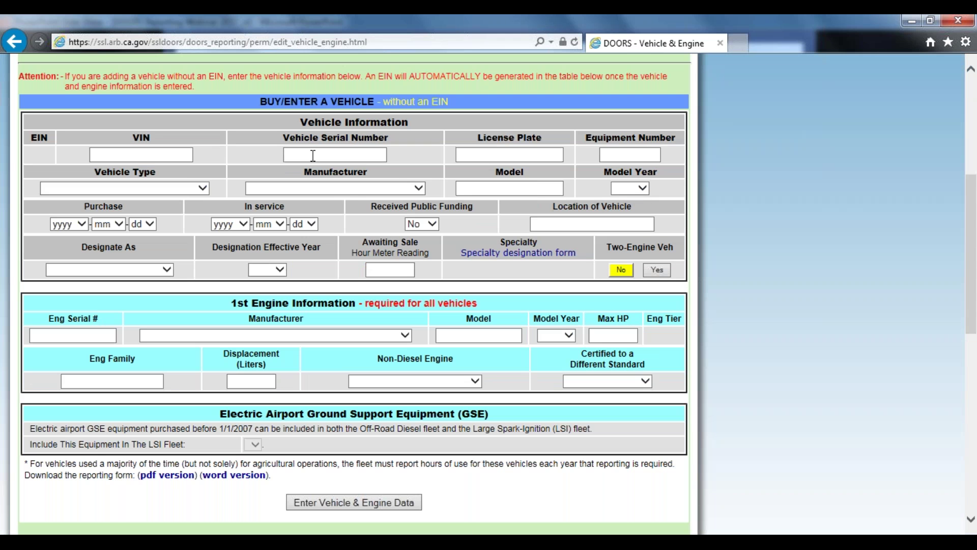
pyautogui.click(313, 156)
pyautogui.write('CAT098MPX')
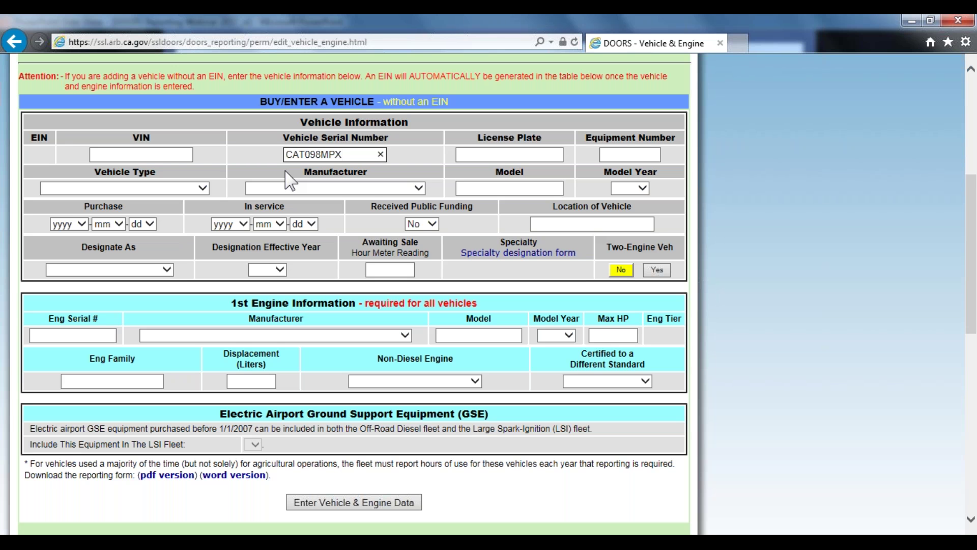
pyautogui.write('88')
pyautogui.click(605, 154)
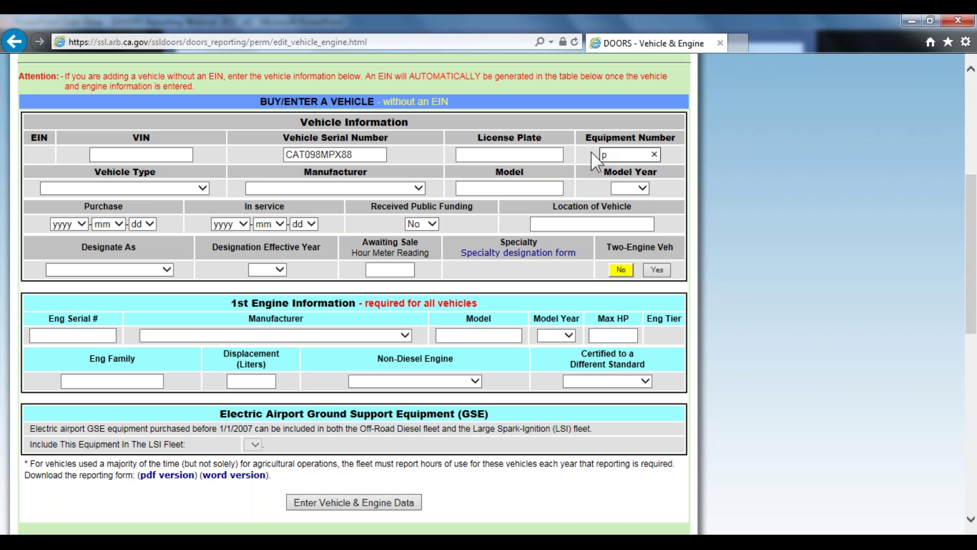
pyautogui.write('9')
pyautogui.click(185, 189)
pyautogui.scroll(-10, 167, 432)
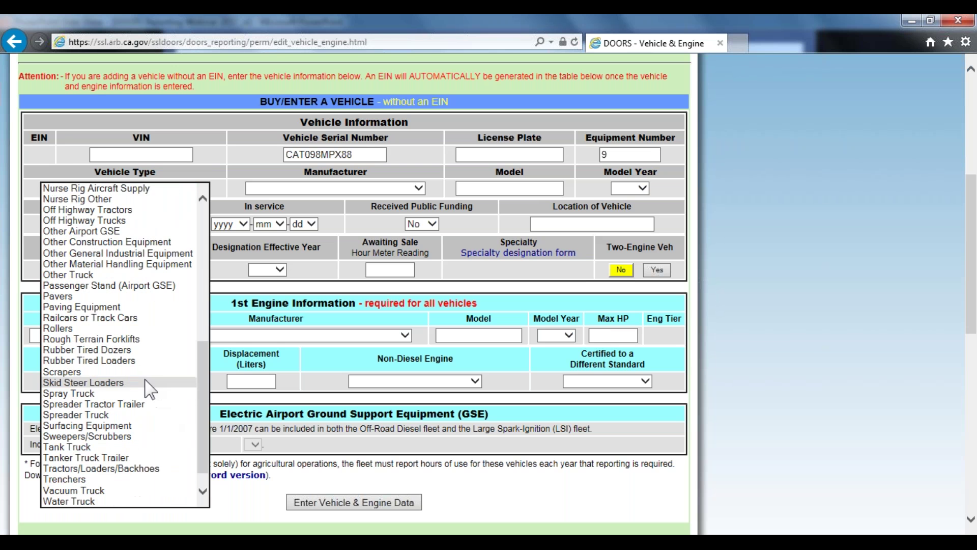
pyautogui.click(102, 447)
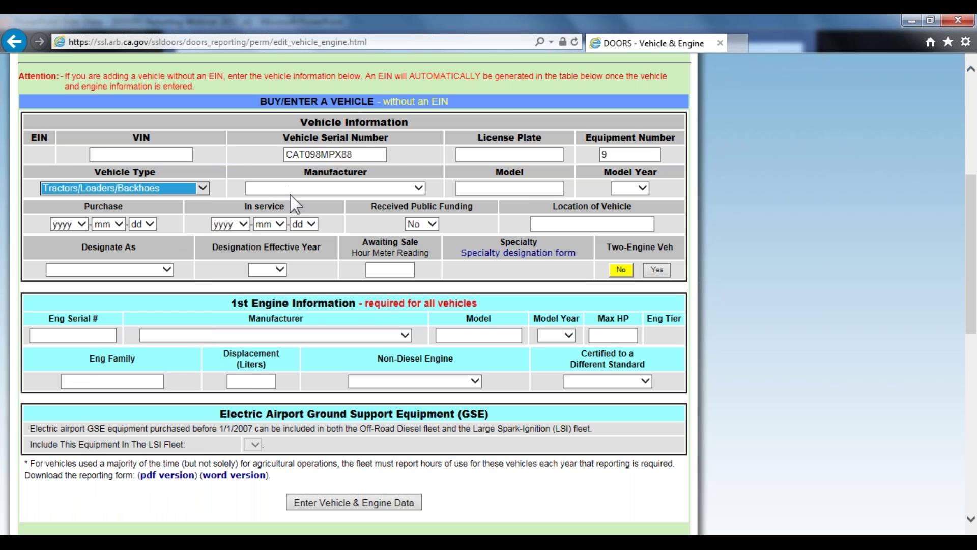
# Set the manufacturer to CATERPILLAR, model 972M, model year 2017
pyautogui.click(289, 189)
pyautogui.scroll(-20, 293, 356)
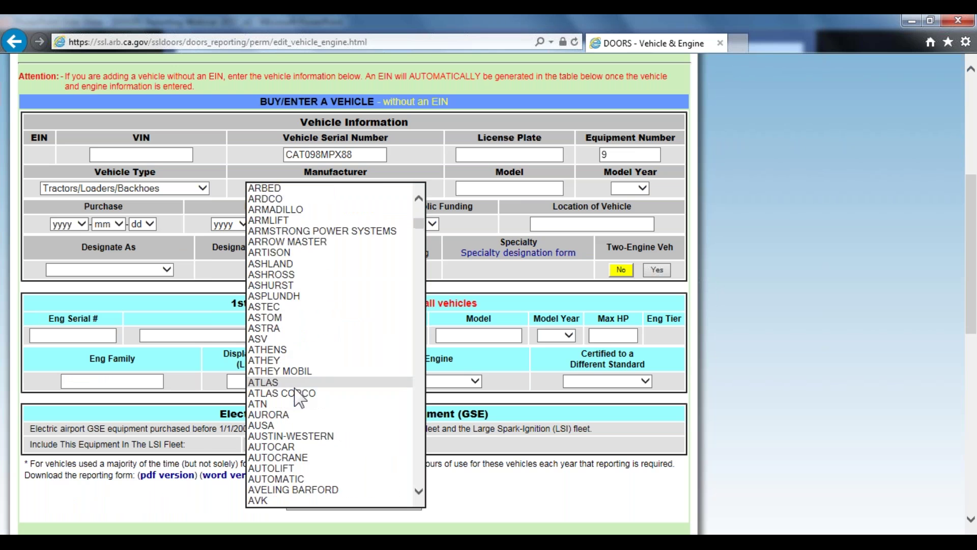
pyautogui.scroll(-1, 299, 398)
pyautogui.scroll(-4, 299, 397)
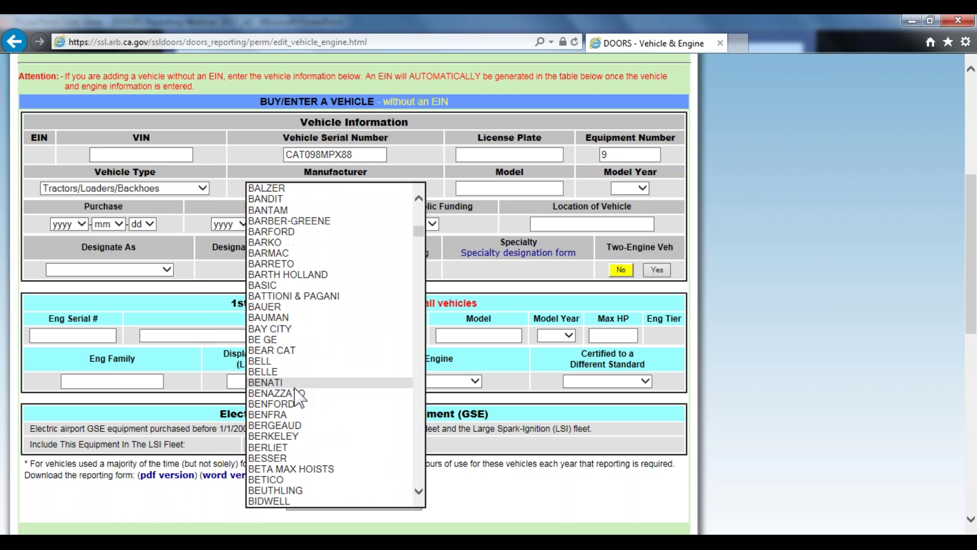
pyautogui.scroll(-5, 299, 397)
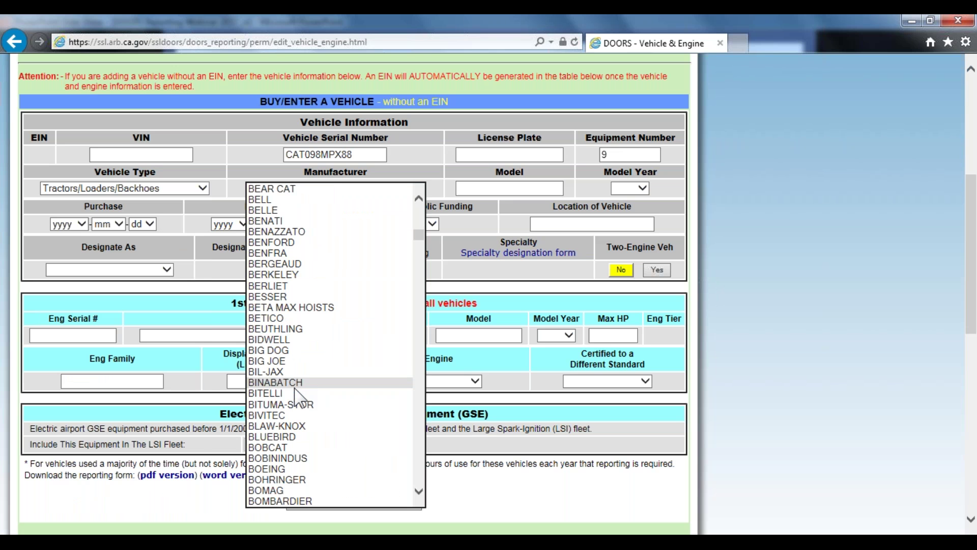
pyautogui.scroll(-8, 295, 395)
pyautogui.scroll(-11, 283, 394)
pyautogui.click(296, 393)
pyautogui.click(511, 191)
pyautogui.write('C')
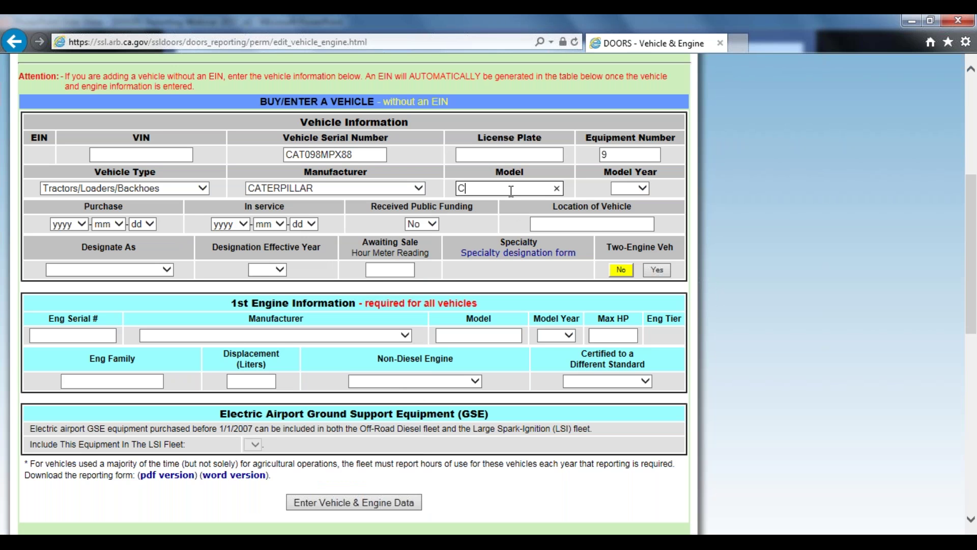
pyautogui.press('BackSpace')
pyautogui.write('972M')
pyautogui.click(632, 190)
pyautogui.click(632, 211)
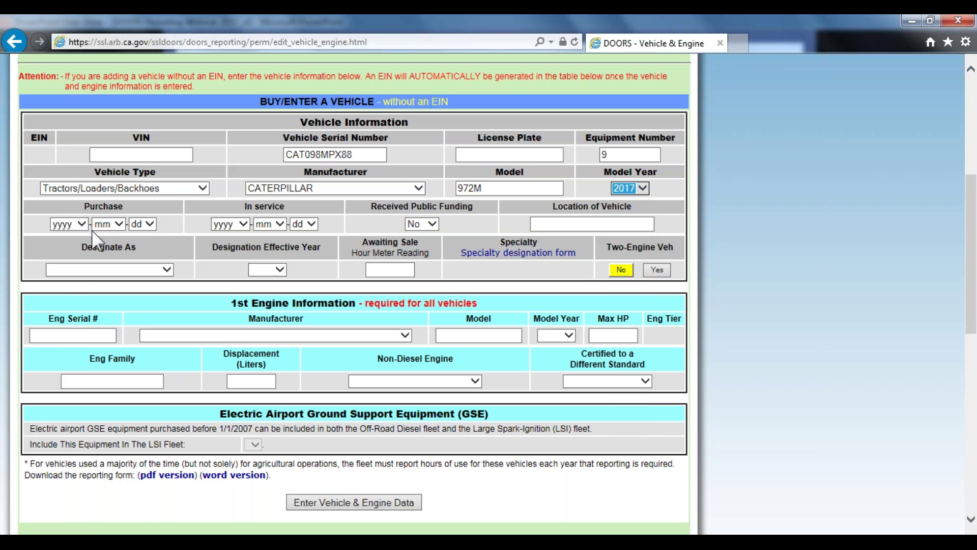
# Set both the purchase and in-service dates to 2018-01-01
pyautogui.click(80, 227)
pyautogui.click(71, 224)
pyautogui.click(112, 224)
pyautogui.click(107, 233)
pyautogui.click(146, 225)
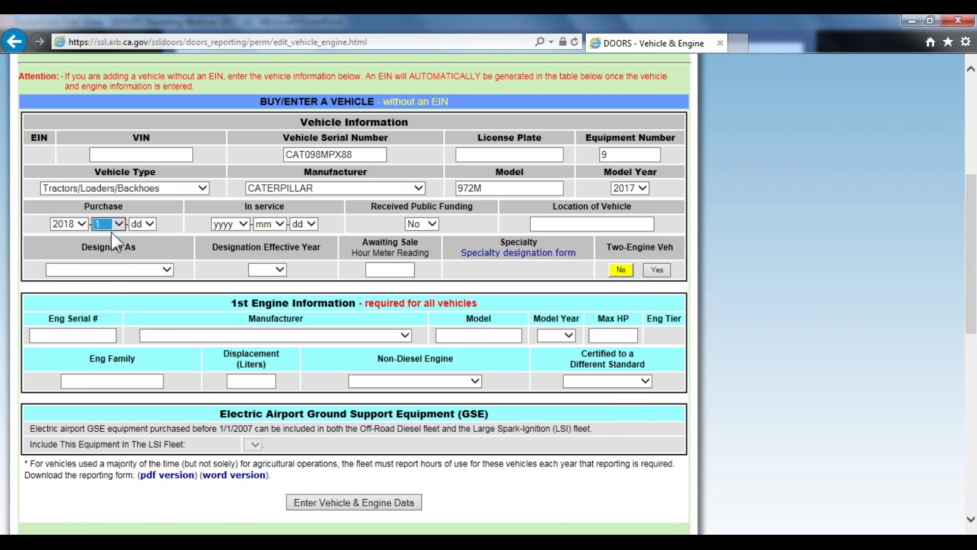
pyautogui.click(135, 224)
pyautogui.click(234, 225)
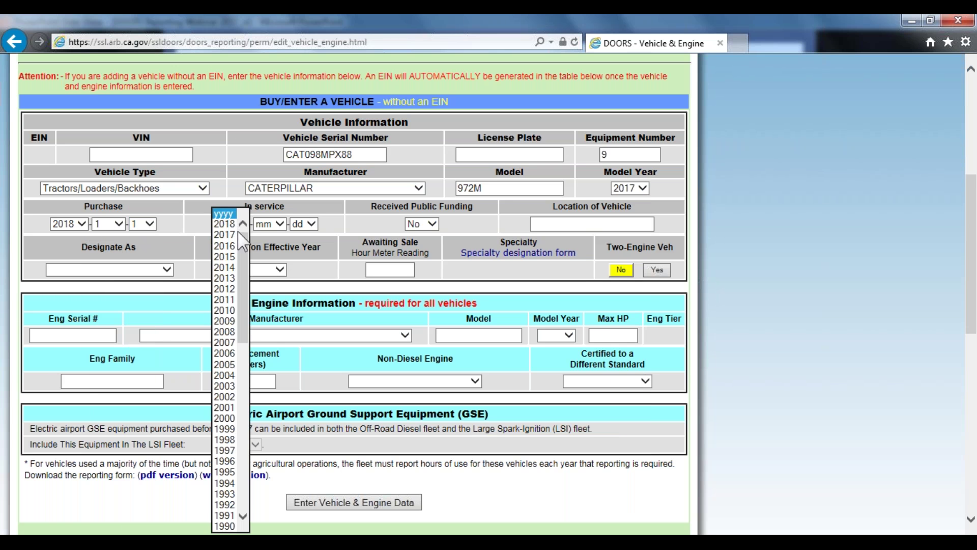
pyautogui.click(229, 213)
pyautogui.click(269, 225)
pyautogui.click(264, 235)
pyautogui.click(293, 225)
pyautogui.click(297, 235)
# Mark the vehicle as publicly funded and set its location to Sacramento
pyautogui.click(425, 227)
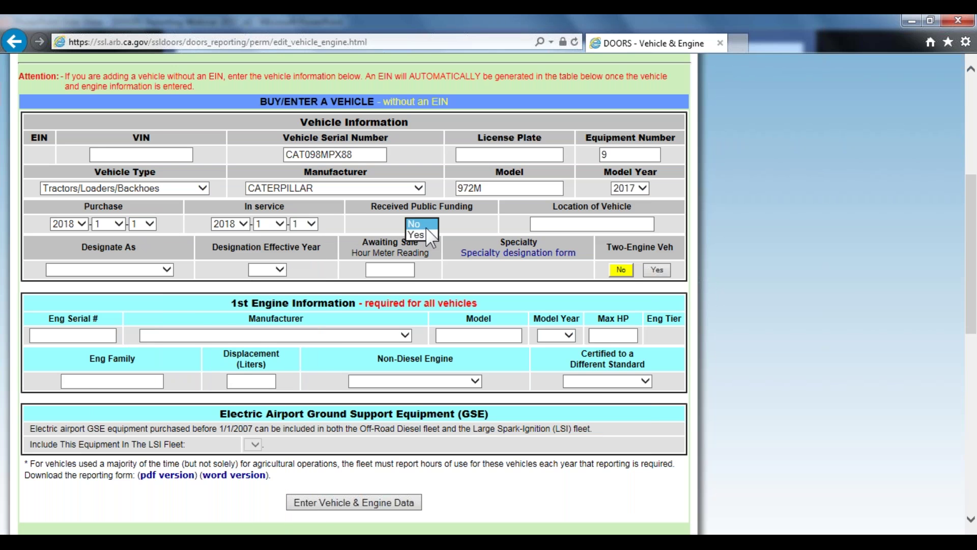
pyautogui.click(421, 234)
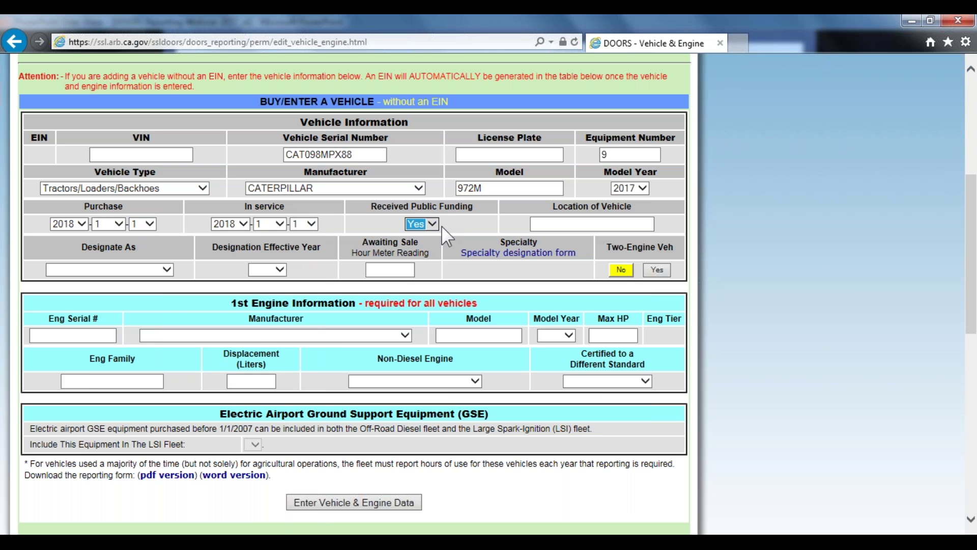
pyautogui.click(551, 224)
pyautogui.write('Sacram')
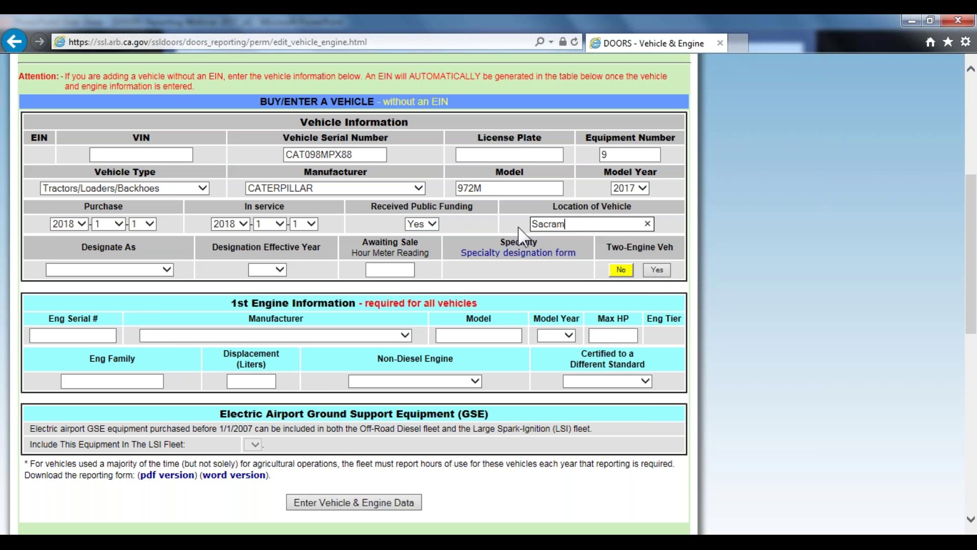
pyautogui.write('ento')
pyautogui.click(94, 334)
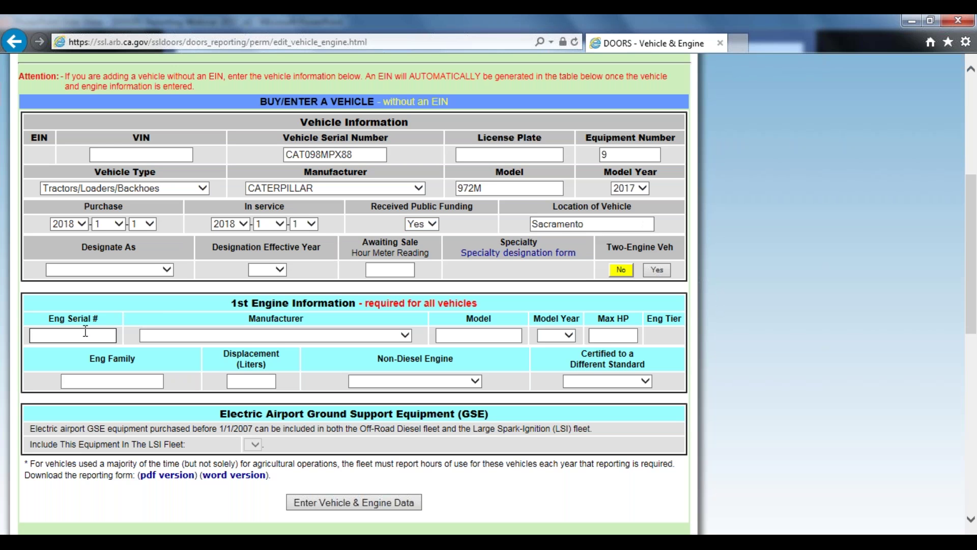
# Enter engine serial 8CW0442, manufacturer CATERPILLAR, INC., model C9.3, model year 2017
pyautogui.write('8CW0442')
pyautogui.click(166, 335)
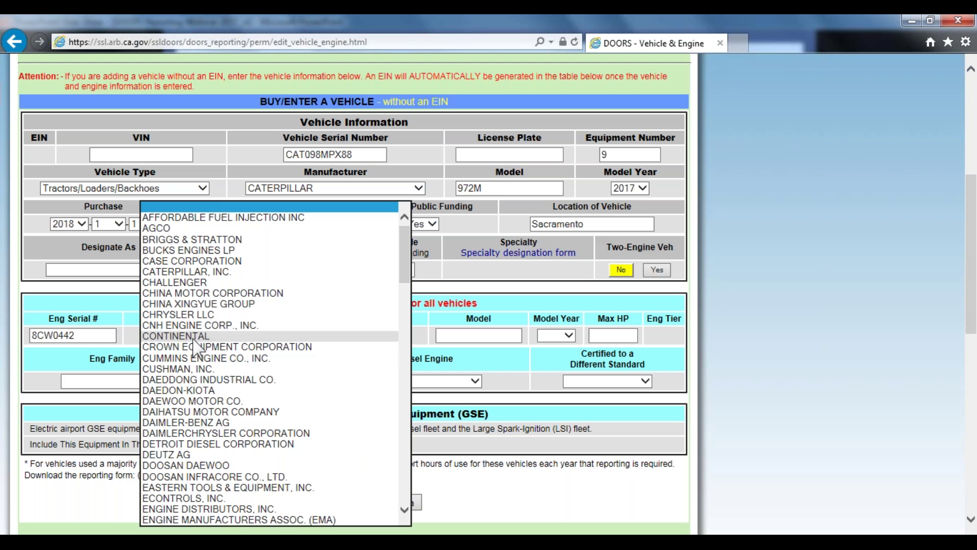
pyautogui.click(211, 272)
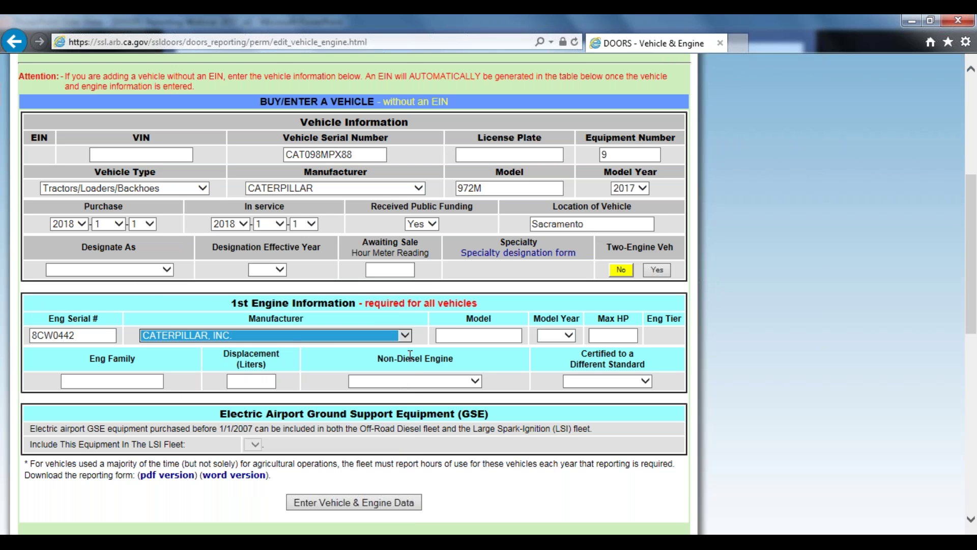
pyautogui.click(461, 335)
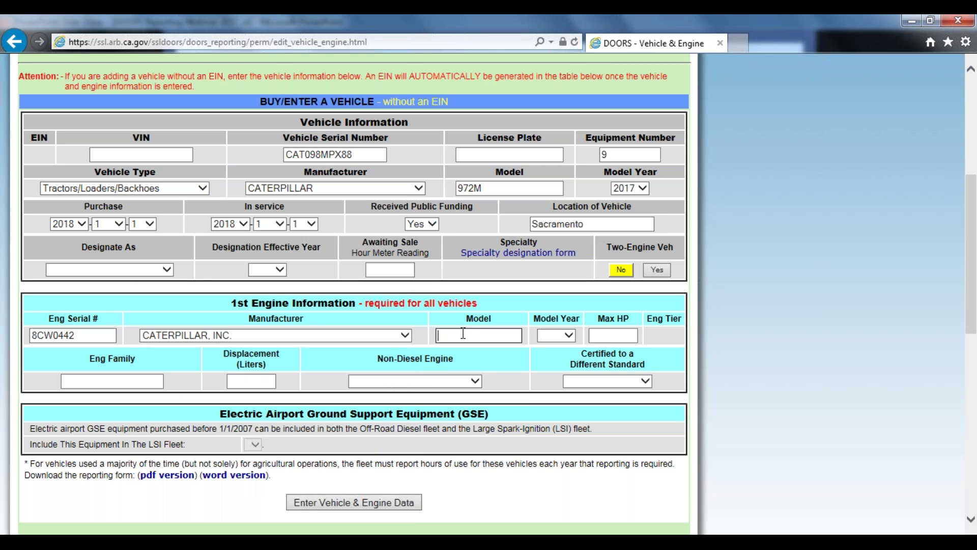
pyautogui.write('C9.3')
pyautogui.click(561, 336)
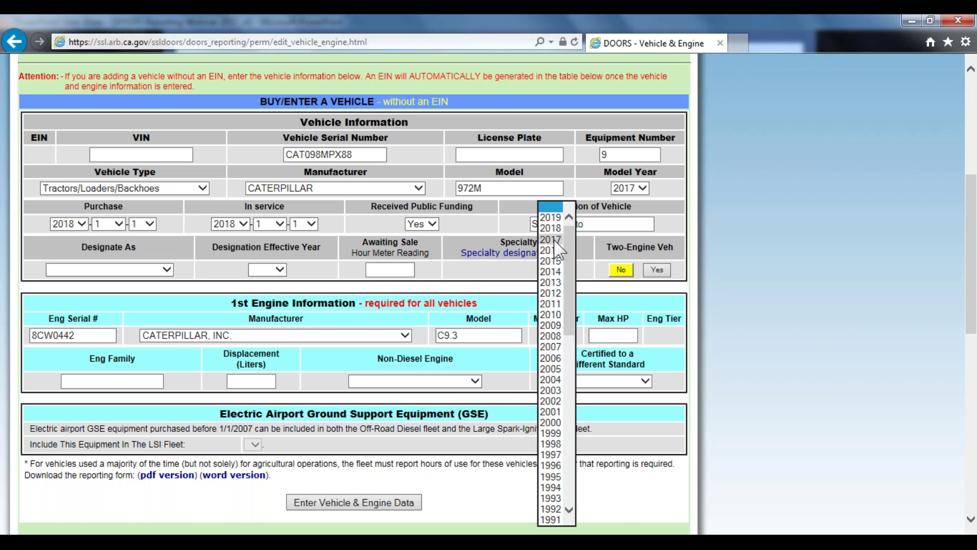
pyautogui.click(552, 239)
# Enter 337 HP, engine family FCPXL09.3HTF and 9.3 L displacement, then save the vehicle
pyautogui.click(615, 336)
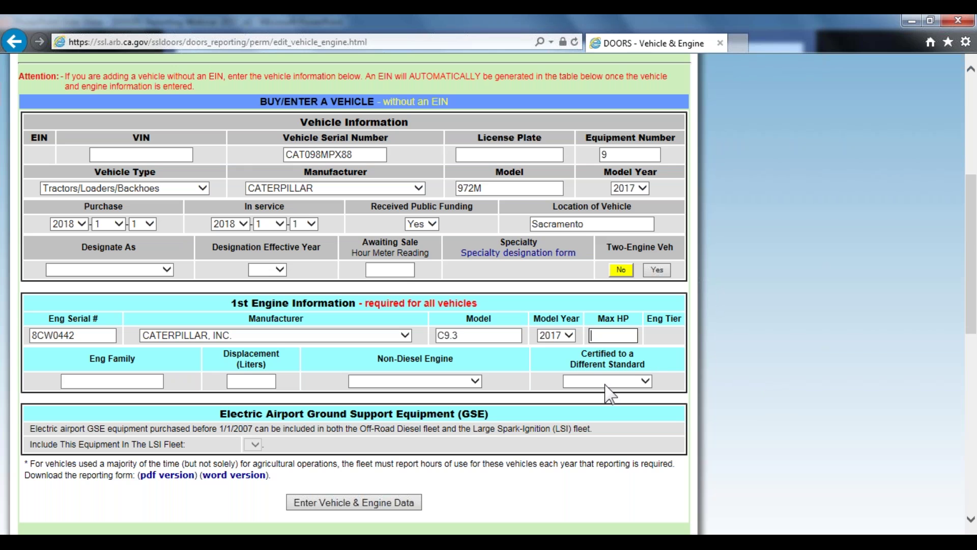
pyautogui.write('337')
pyautogui.click(119, 381)
pyautogui.write('FCPXL09')
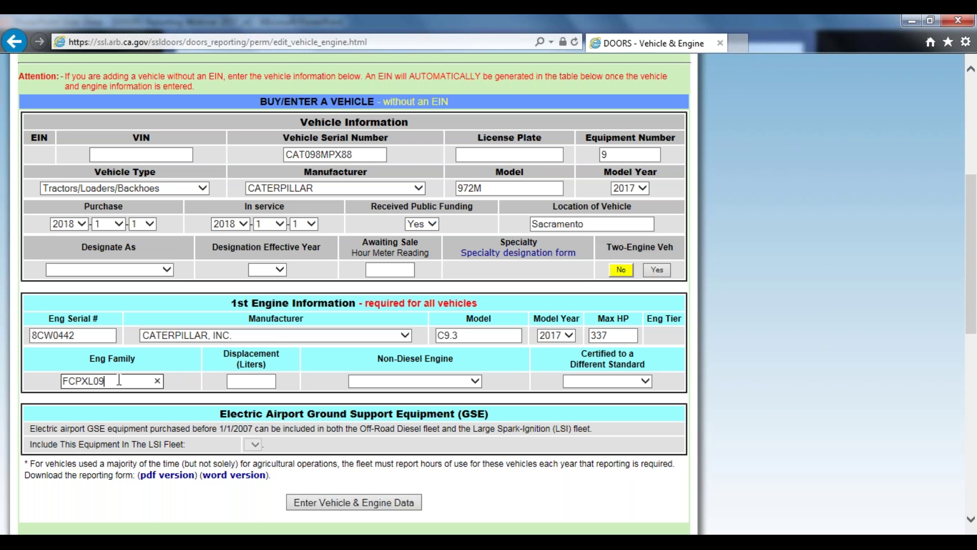
pyautogui.write('.3HTF')
pyautogui.click(255, 381)
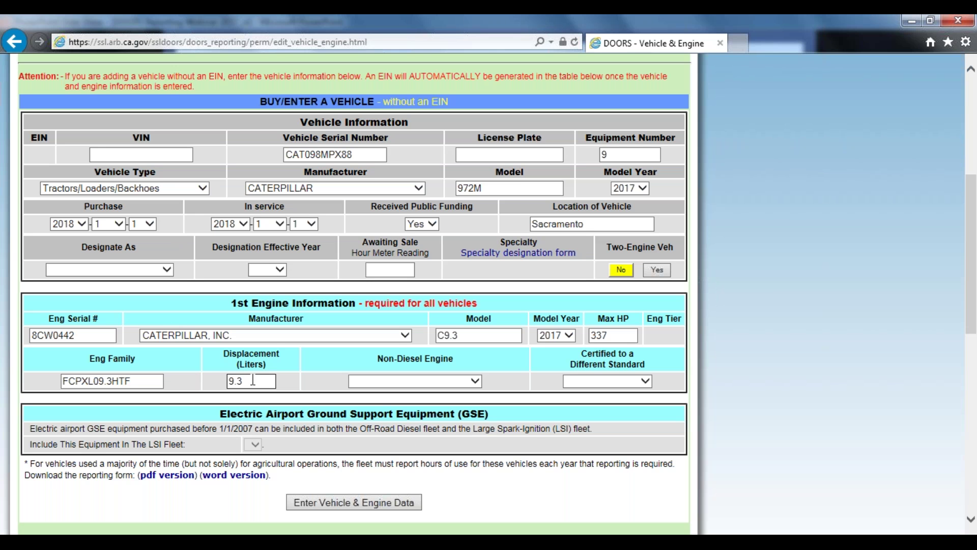
pyautogui.click(390, 389)
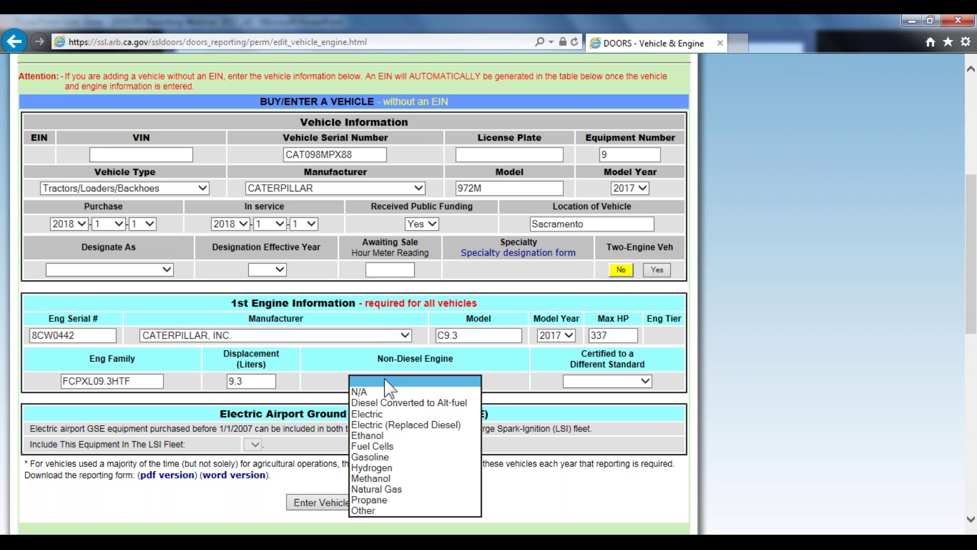
pyautogui.click(515, 380)
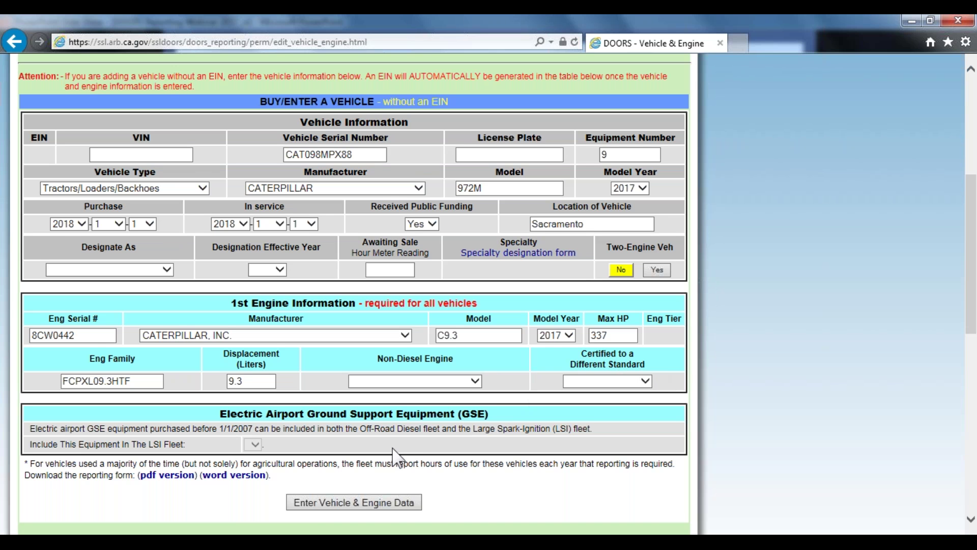
pyautogui.scroll(-1, 395, 457)
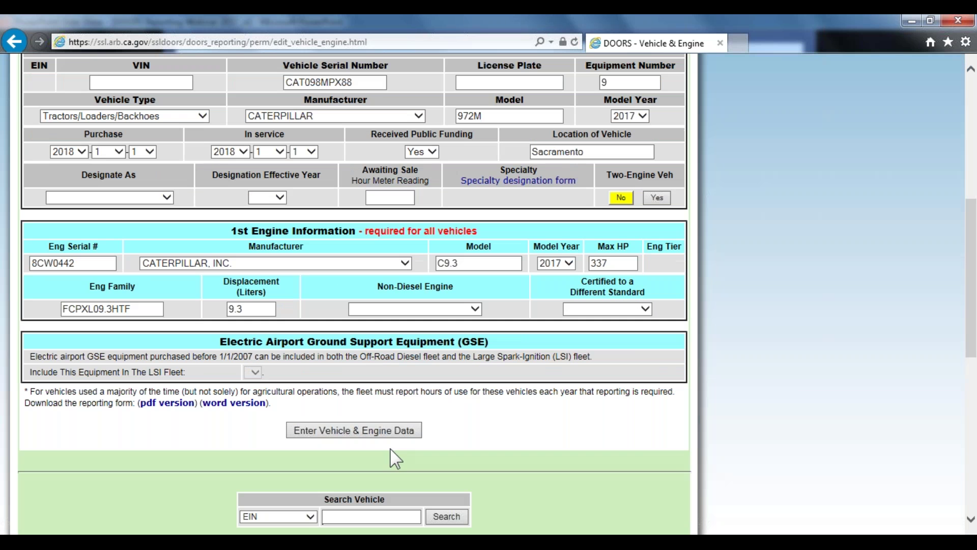
pyautogui.click(362, 430)
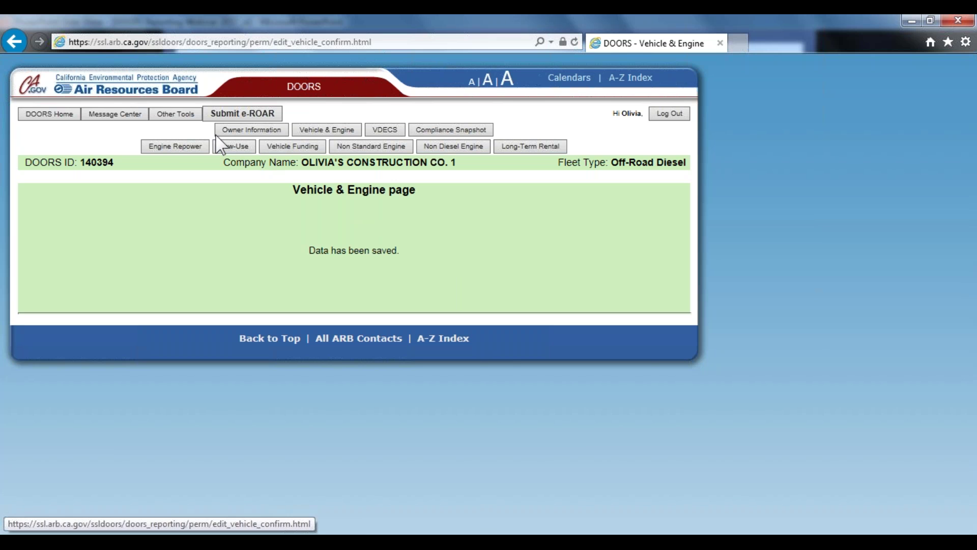
# Go to Vehicle Funding and start adding funding details for vehicle SP3F85
pyautogui.click(301, 149)
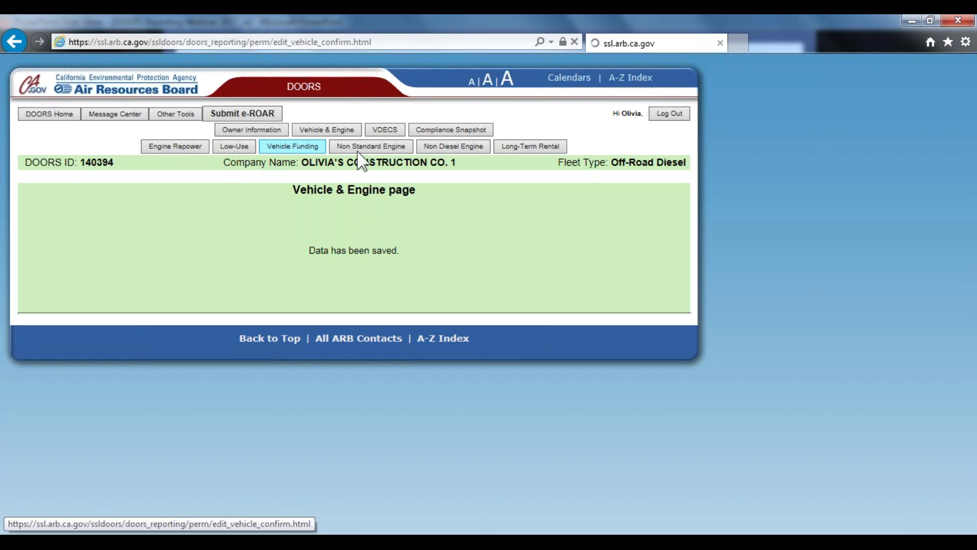
pyautogui.scroll(-3, 662, 288)
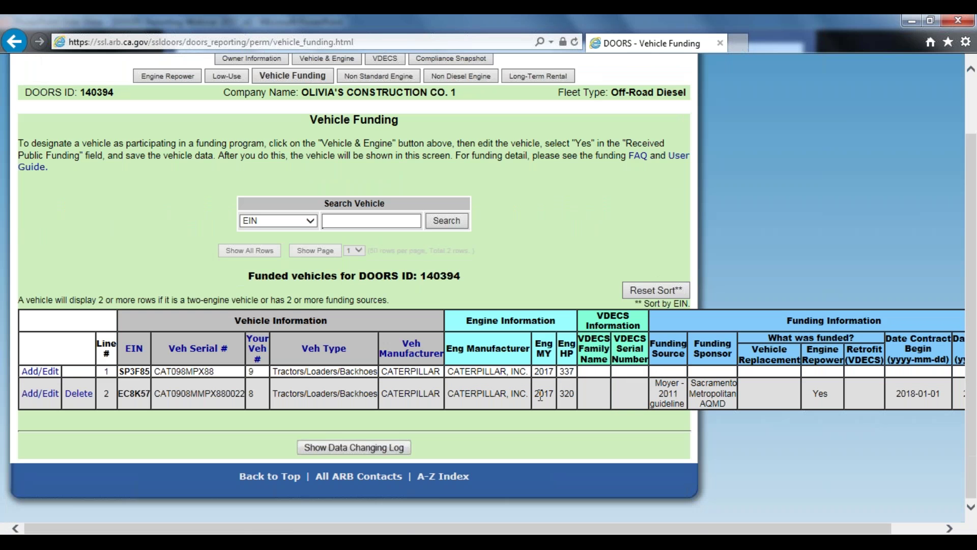
pyautogui.click(51, 373)
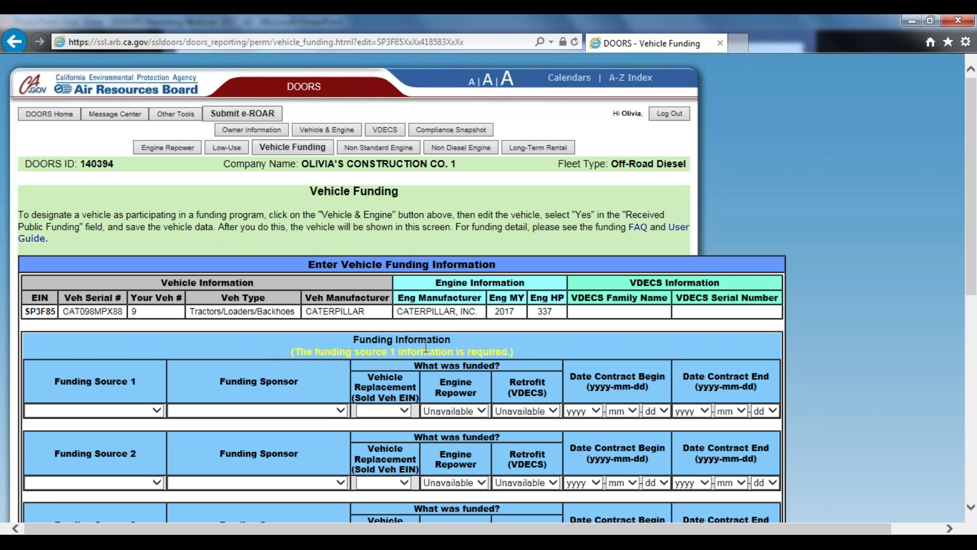
# Set funding source Moyer - 2011 guidelines, sponsor Sacramento Metropolitan AQMD, replaced vehicle GN7D33
pyautogui.scroll(-3, 135, 341)
pyautogui.click(135, 340)
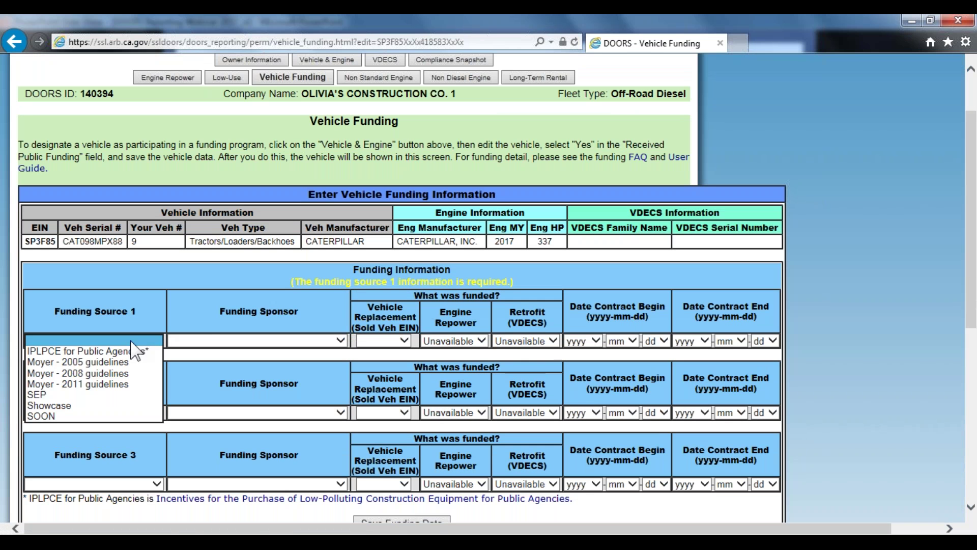
pyautogui.click(127, 384)
pyautogui.click(209, 342)
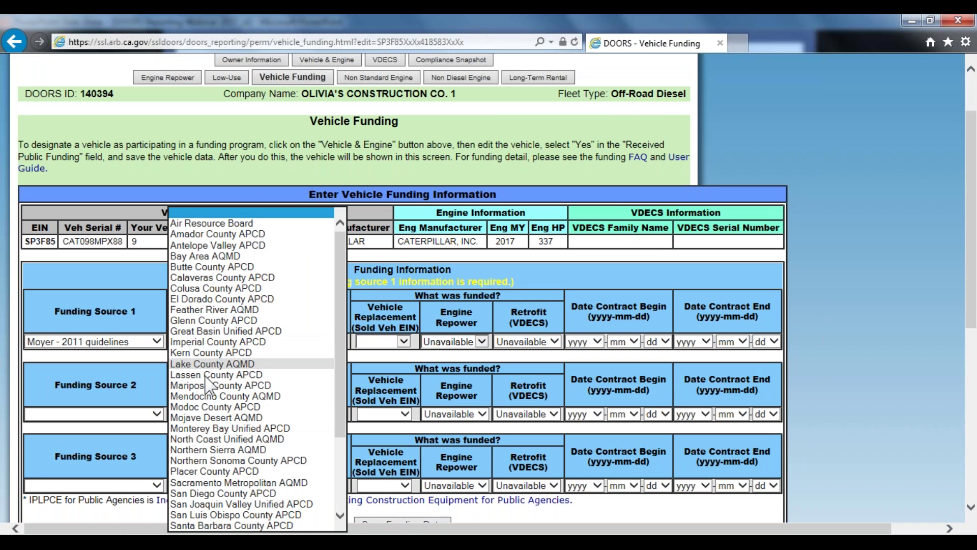
pyautogui.click(227, 473)
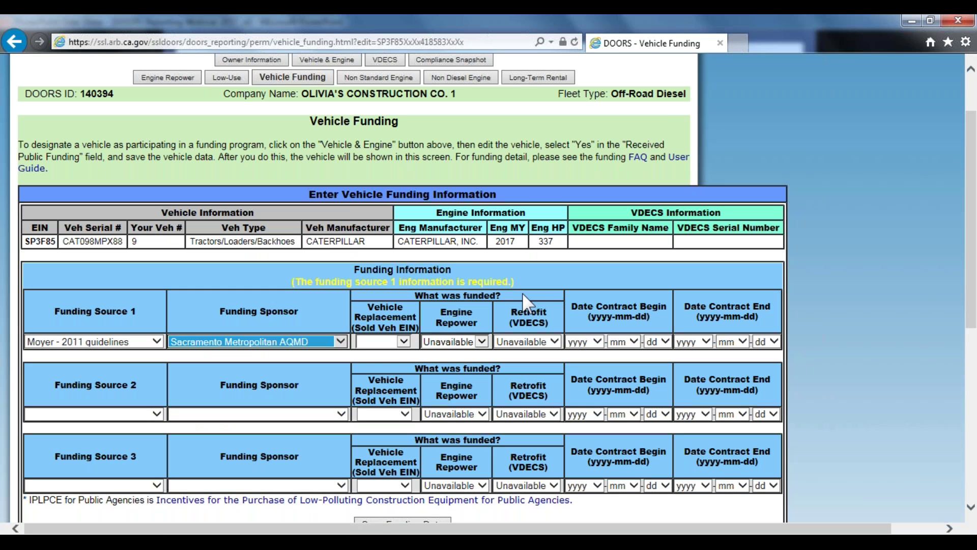
pyautogui.click(404, 342)
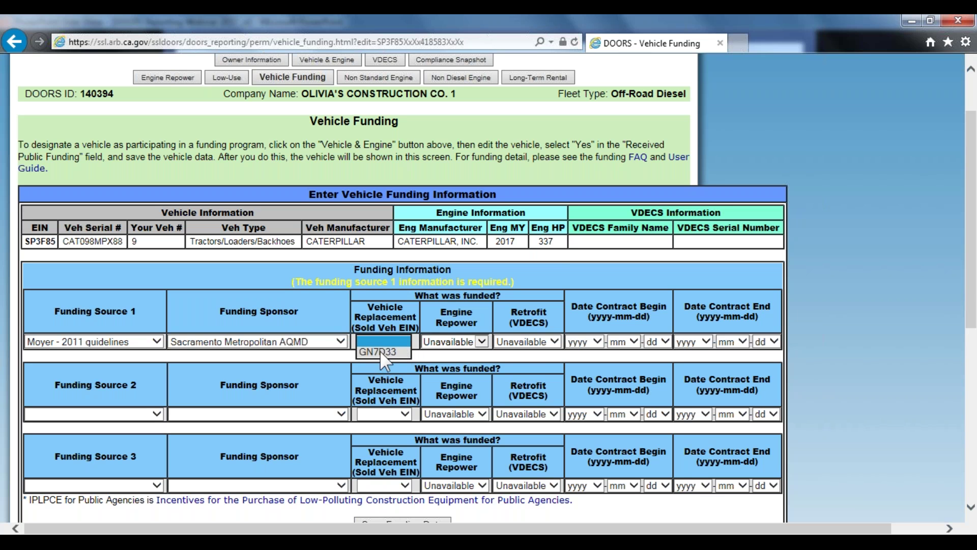
pyautogui.click(379, 351)
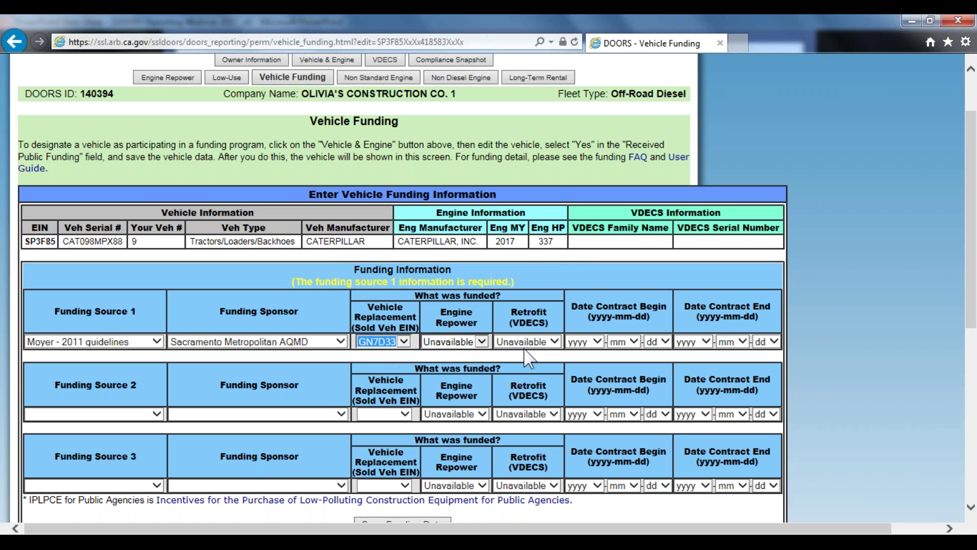
# Set the contract begin date to 2018-01-02
pyautogui.click(598, 342)
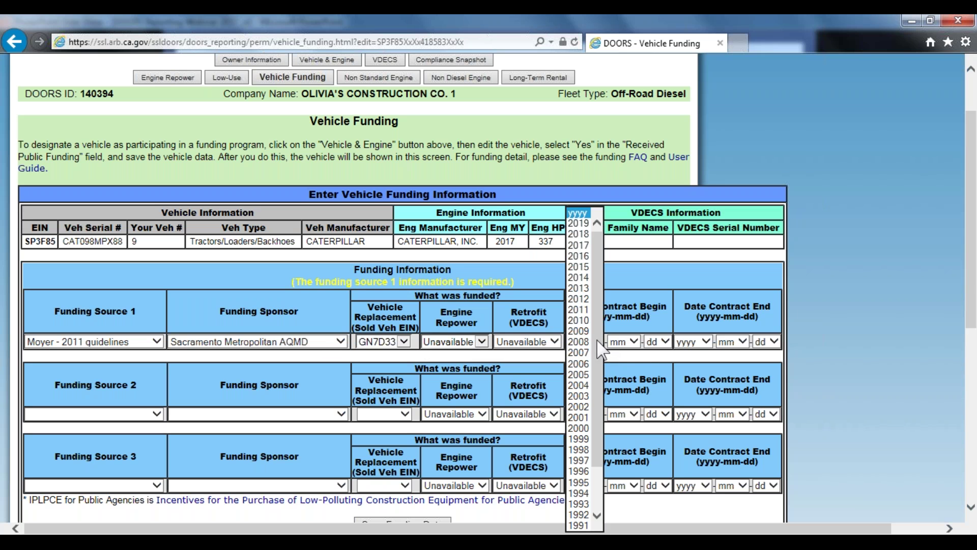
pyautogui.click(577, 234)
pyautogui.click(634, 342)
pyautogui.click(621, 361)
pyautogui.click(654, 341)
pyautogui.click(650, 234)
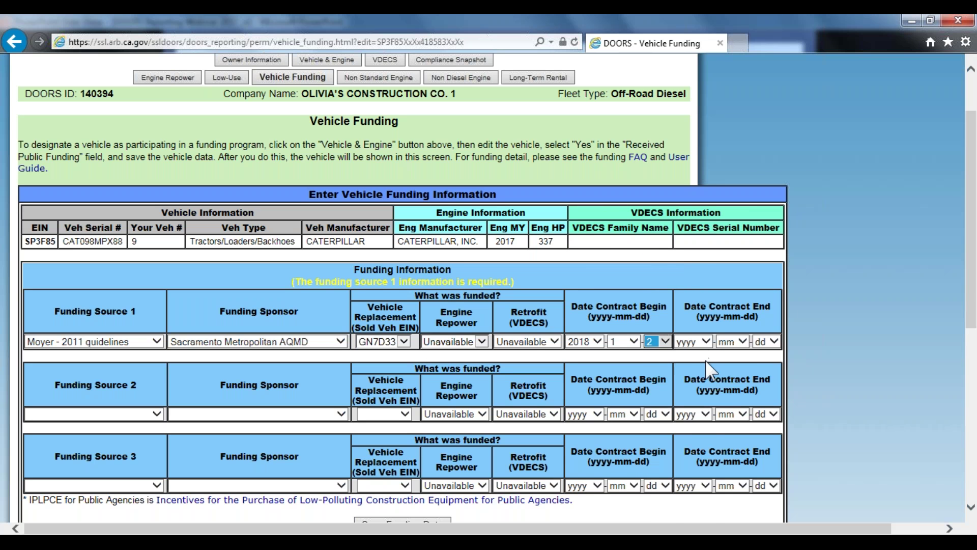
# Set the contract end date to 2018-12-01 and save the funding data
pyautogui.click(706, 343)
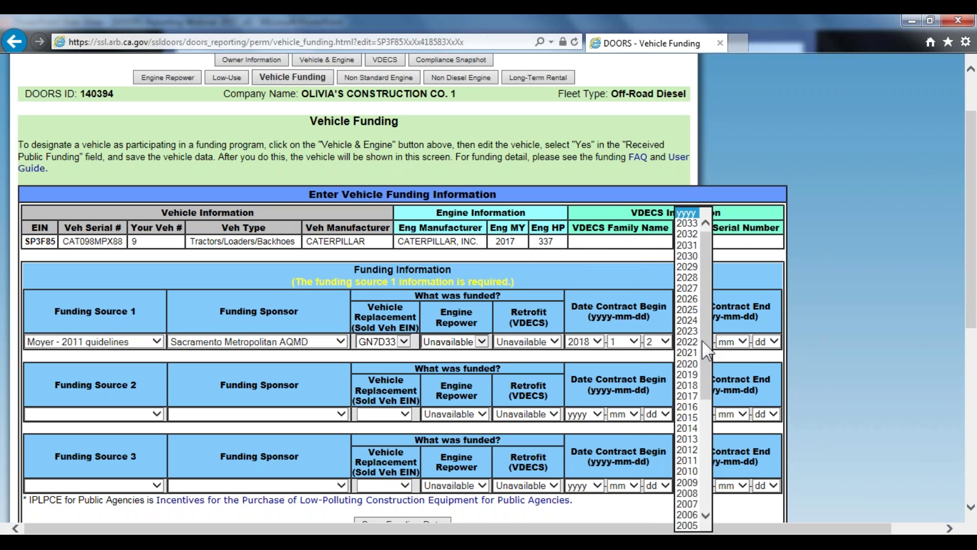
pyautogui.click(705, 385)
pyautogui.click(744, 342)
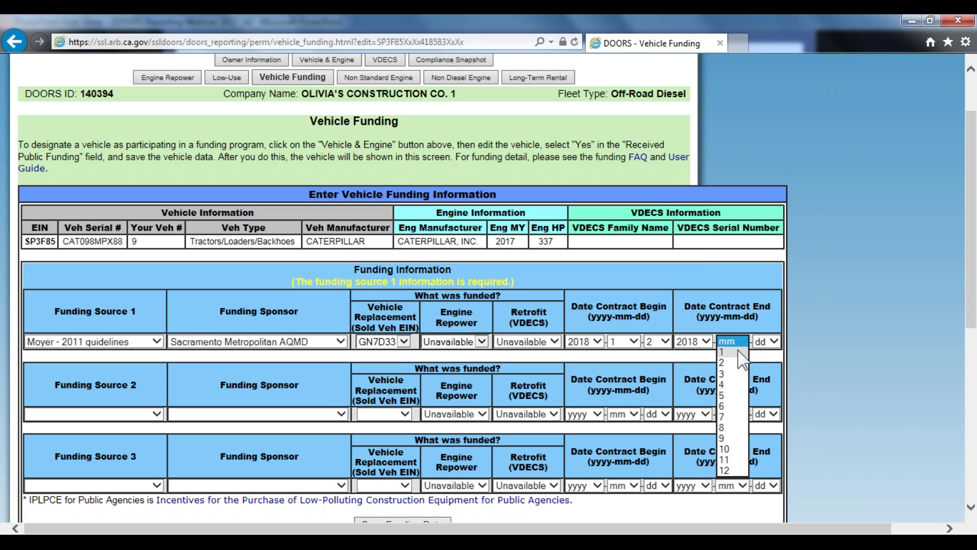
pyautogui.click(737, 352)
pyautogui.click(766, 342)
pyautogui.click(733, 341)
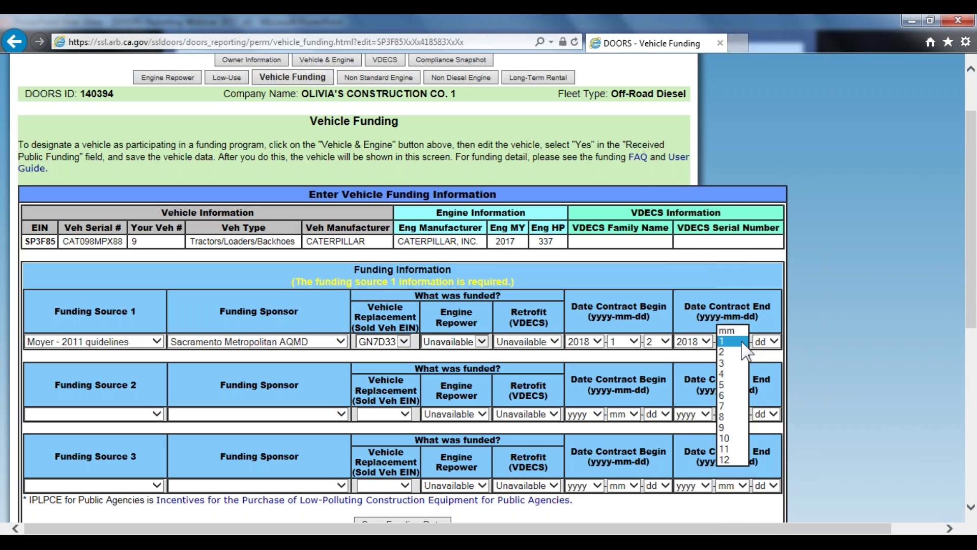
pyautogui.click(733, 449)
pyautogui.click(738, 342)
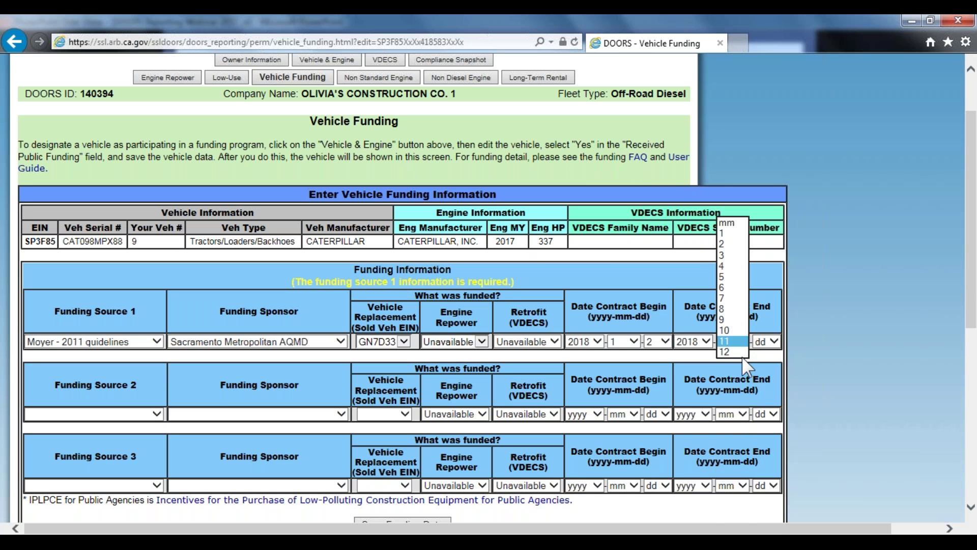
pyautogui.click(735, 347)
pyautogui.click(763, 341)
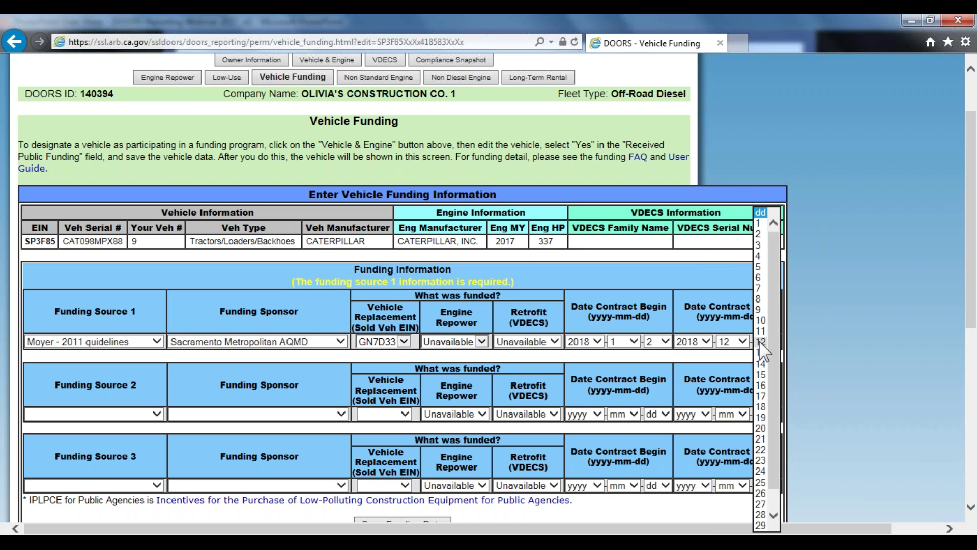
pyautogui.click(758, 223)
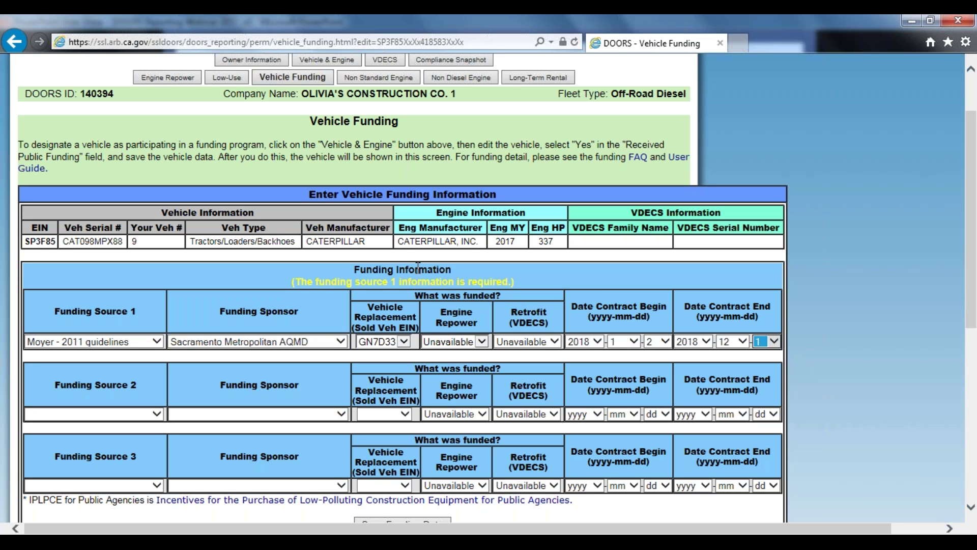
pyautogui.scroll(-3, 423, 265)
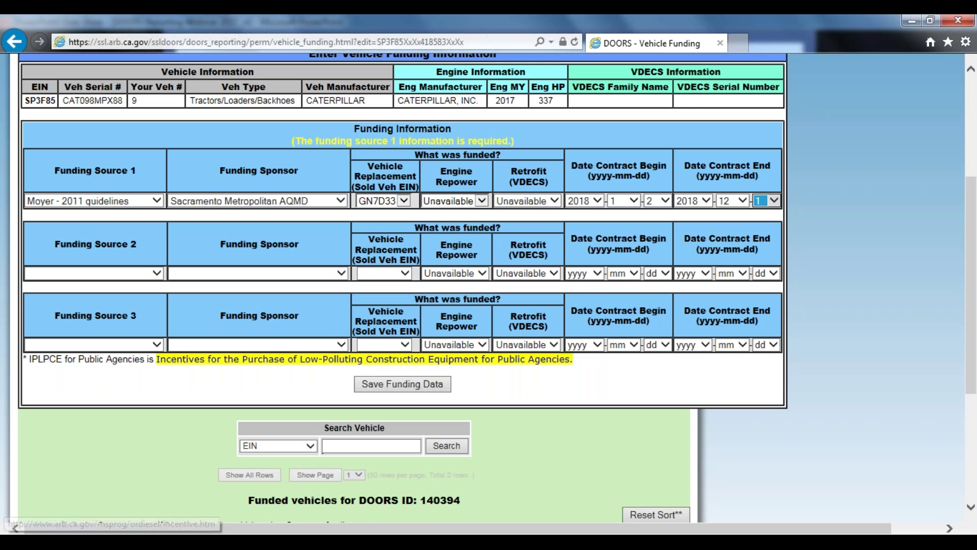
pyautogui.click(399, 385)
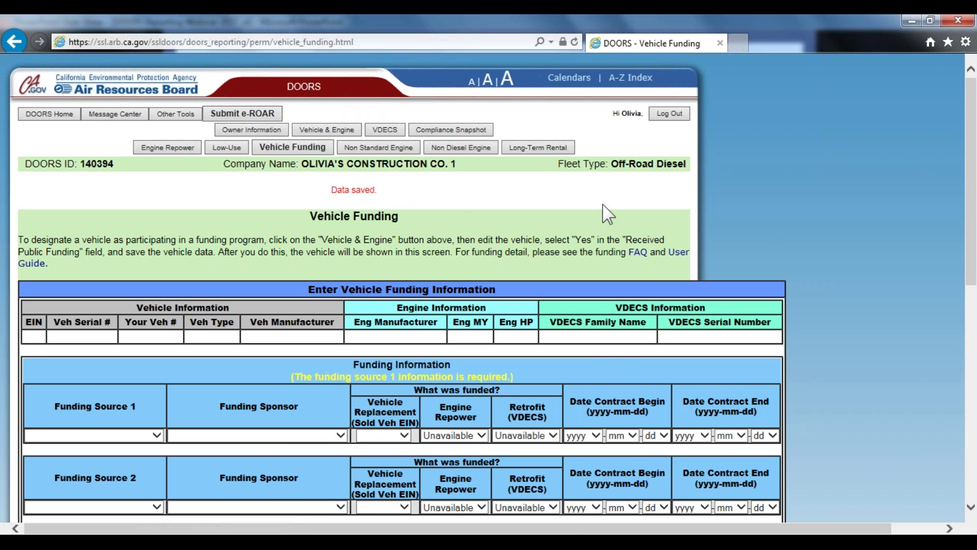
pyautogui.scroll(-5, 606, 212)
pyautogui.scroll(-3, 322, 399)
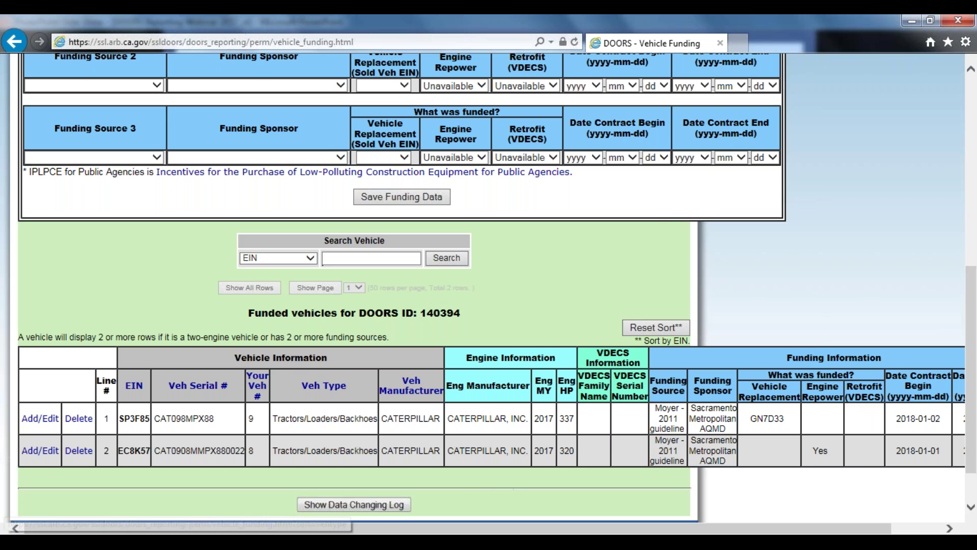
pyautogui.scroll(6, 555, 399)
pyautogui.scroll(2, 555, 400)
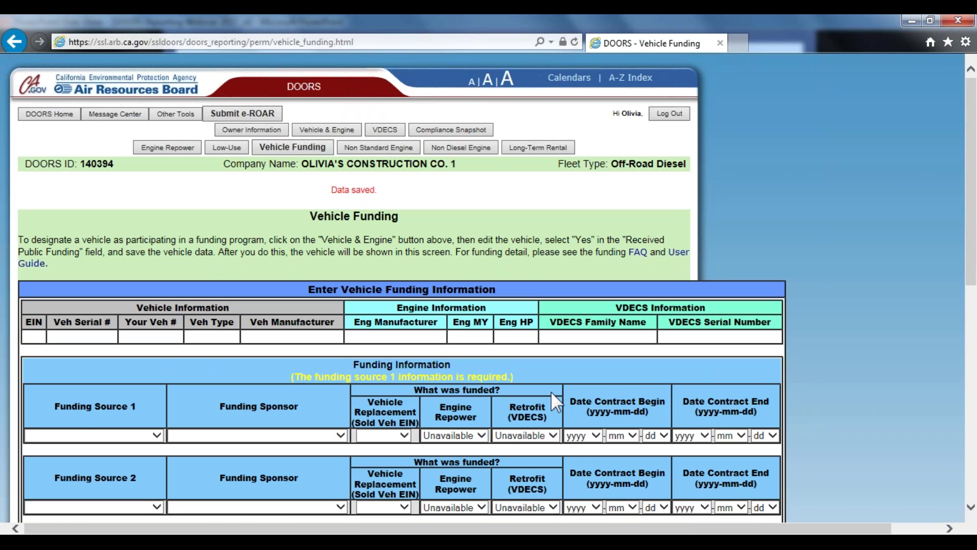
# Start a new VDECS entry for engine TD4P38 with serial 123456
pyautogui.click(393, 132)
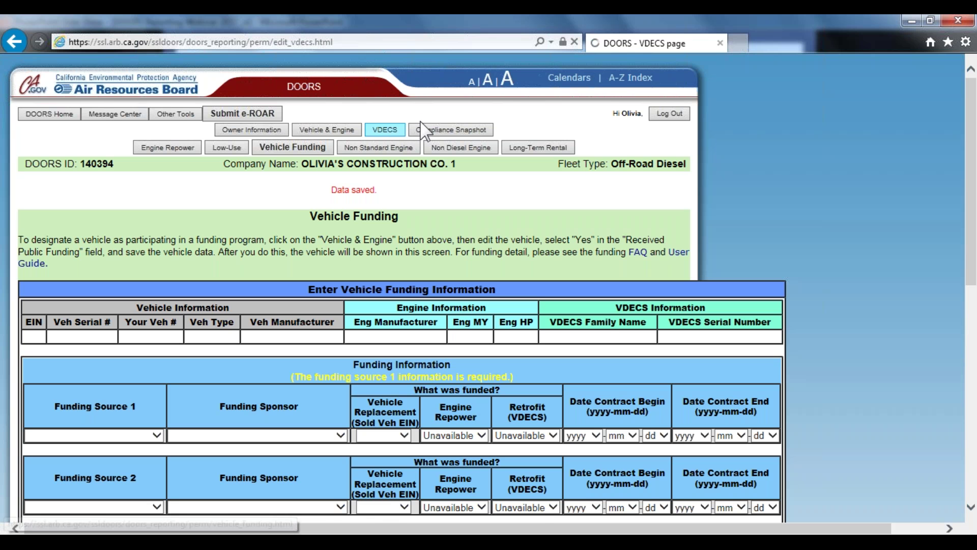
pyautogui.scroll(-3, 603, 280)
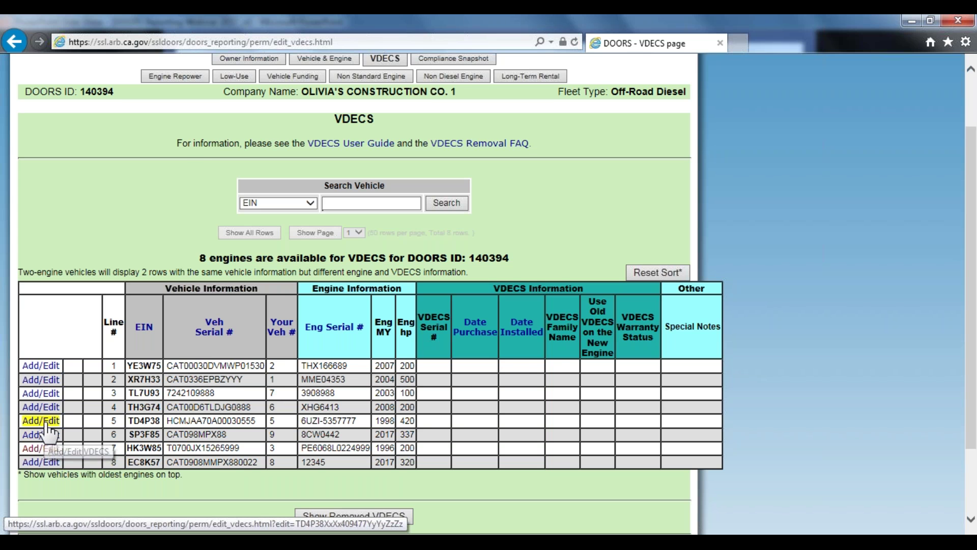
pyautogui.click(43, 421)
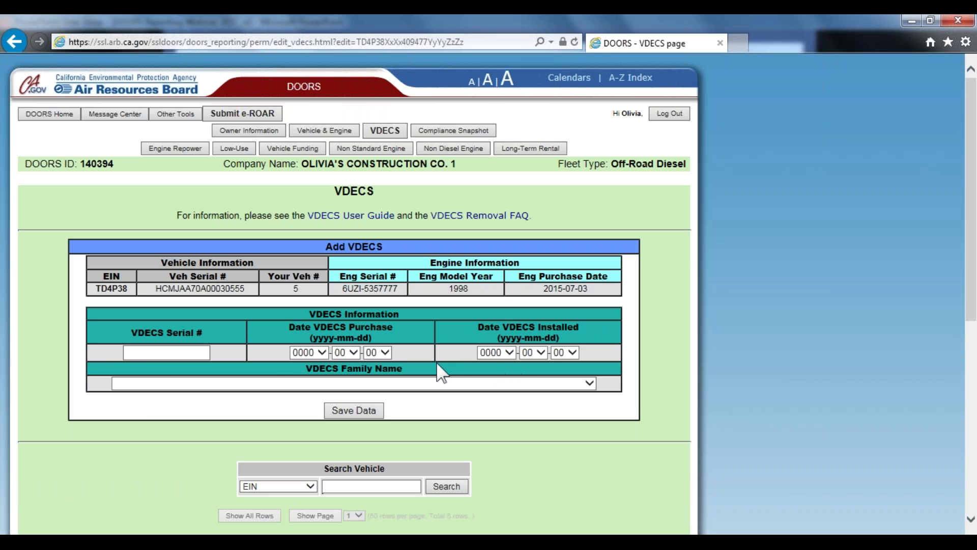
pyautogui.click(208, 352)
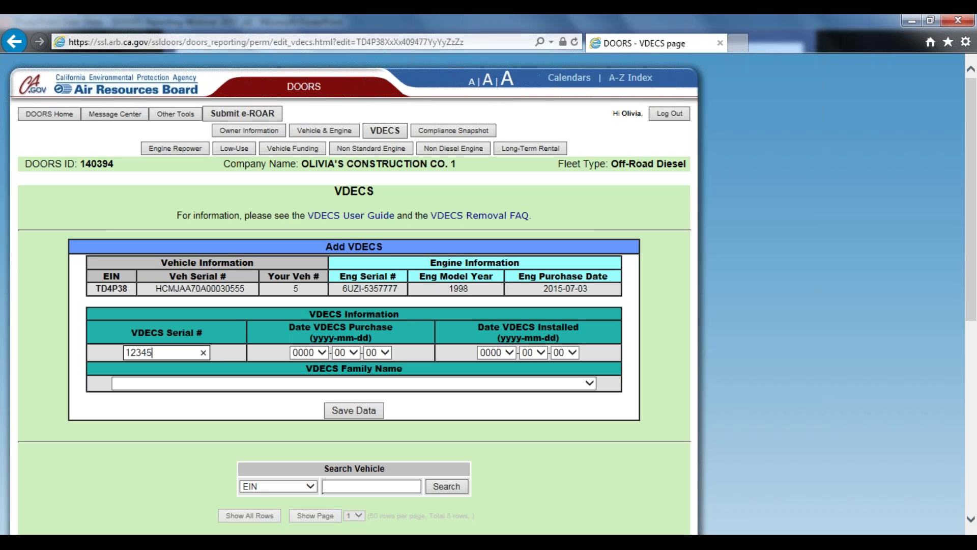
# Set the VDECS purchase date to 2018-01-01 and installed date to 2018-01-05
pyautogui.click(321, 352)
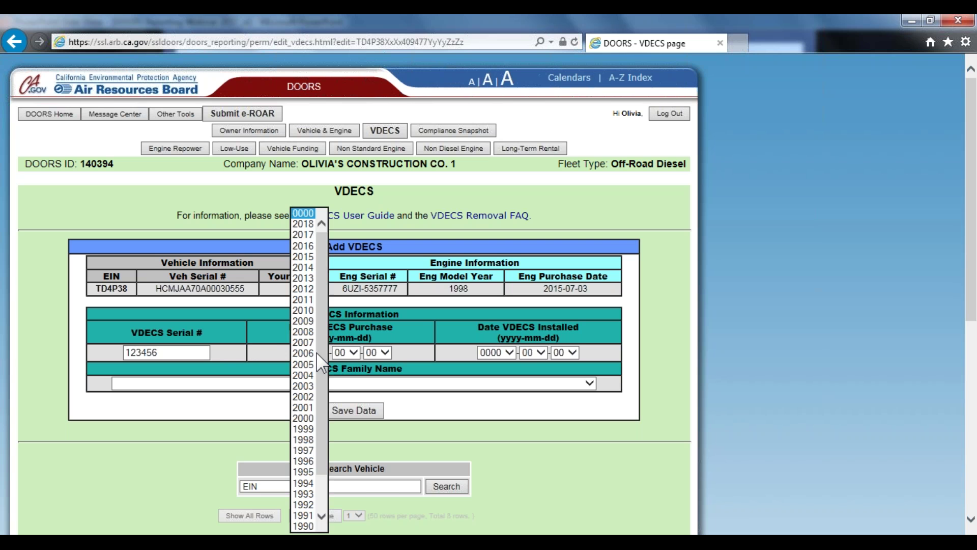
pyautogui.click(303, 224)
pyautogui.click(345, 352)
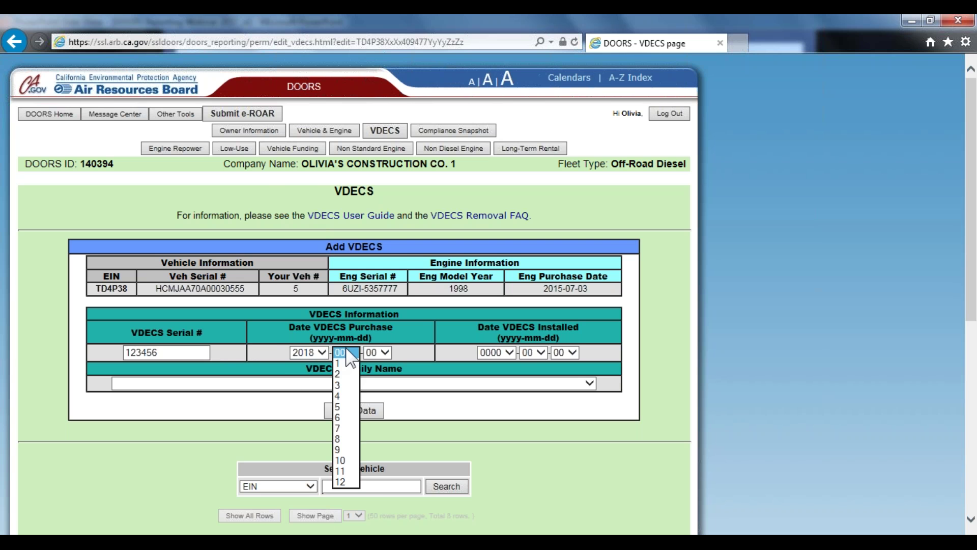
pyautogui.click(345, 362)
pyautogui.click(379, 352)
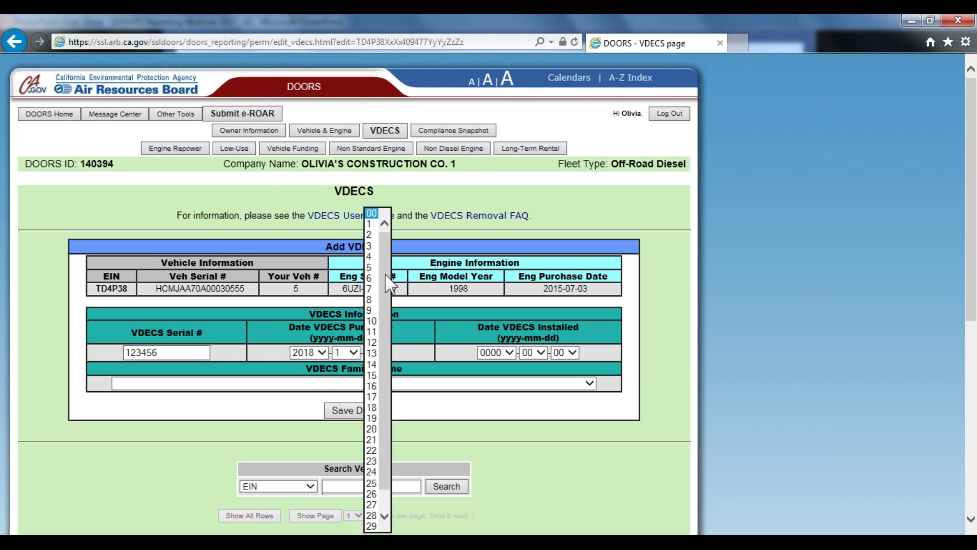
pyautogui.click(377, 223)
pyautogui.click(509, 353)
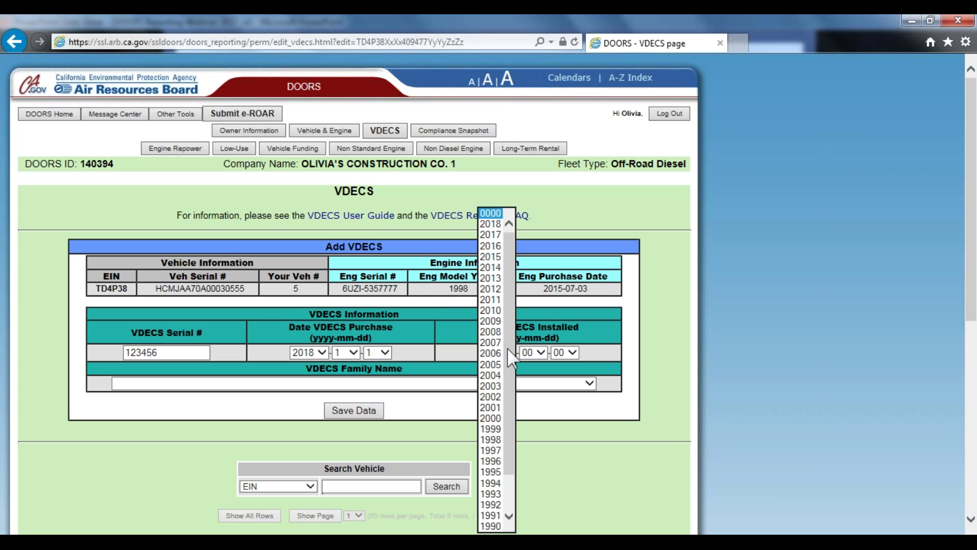
pyautogui.click(497, 234)
pyautogui.click(538, 352)
pyautogui.click(532, 373)
pyautogui.click(565, 352)
pyautogui.click(557, 267)
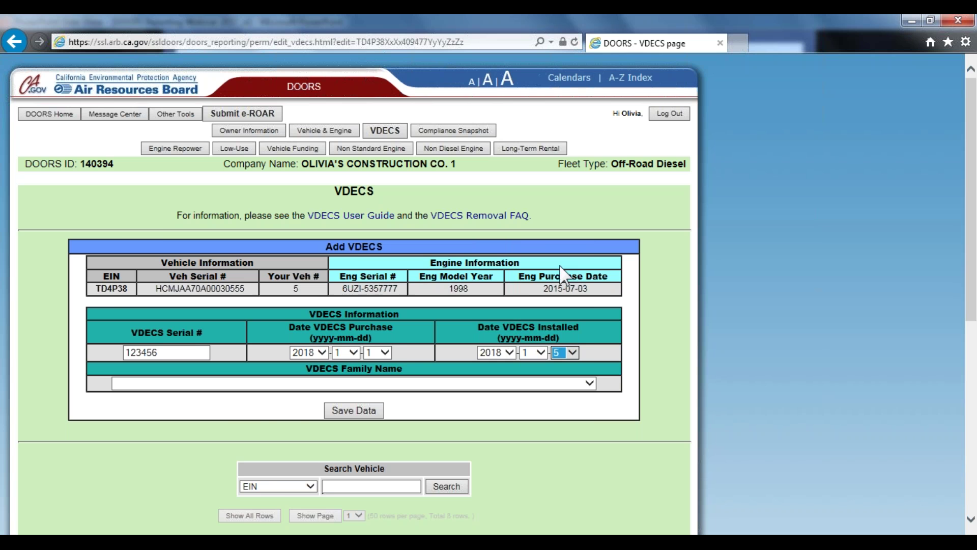
# Choose the Baumot Diesel Particulate Filter System as the VDECS family
pyautogui.click(389, 385)
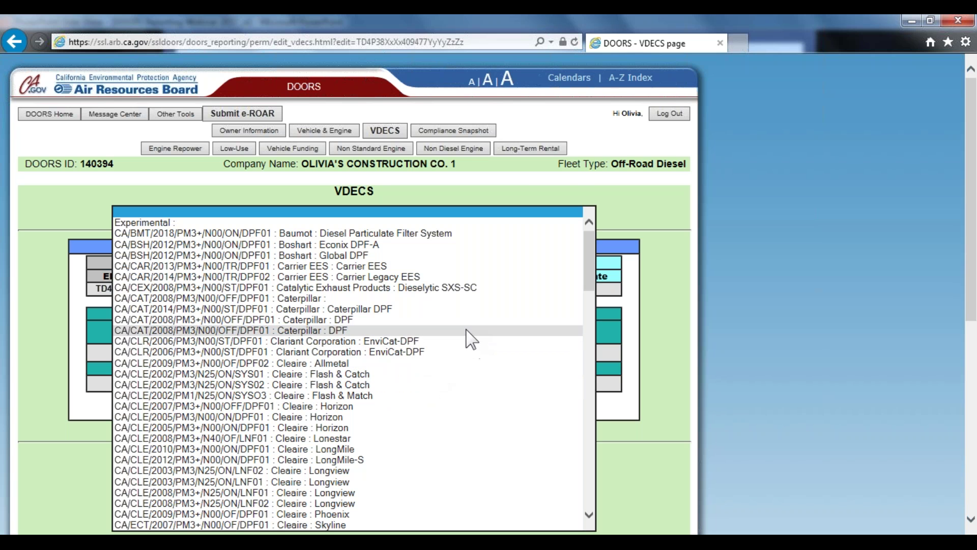
pyautogui.scroll(-4, 460, 337)
pyautogui.scroll(-15, 450, 326)
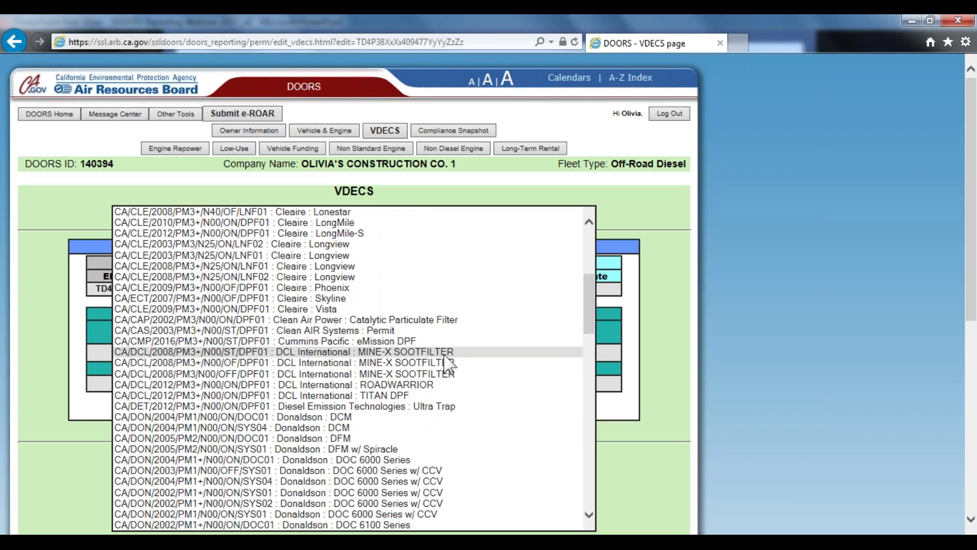
pyautogui.scroll(-18, 448, 367)
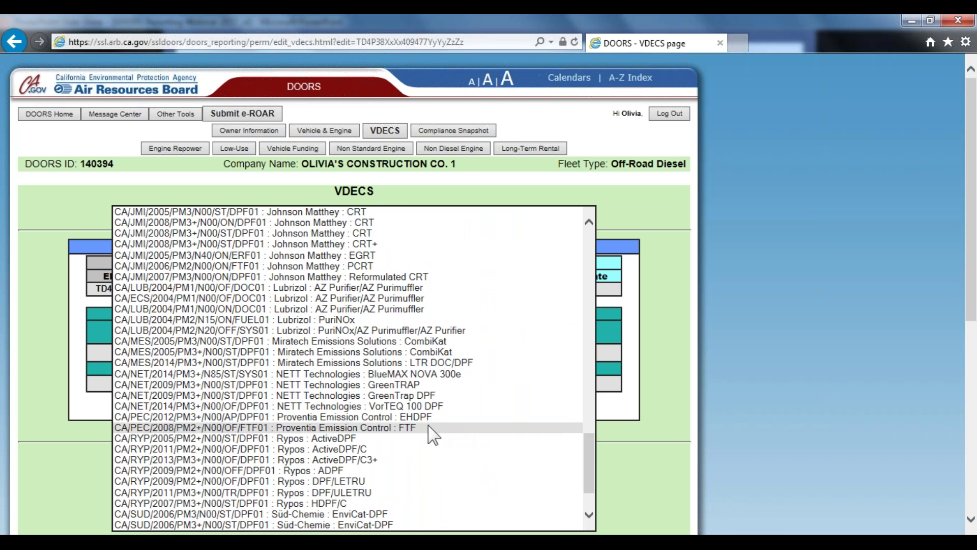
pyautogui.scroll(8, 396, 433)
pyautogui.scroll(20, 396, 433)
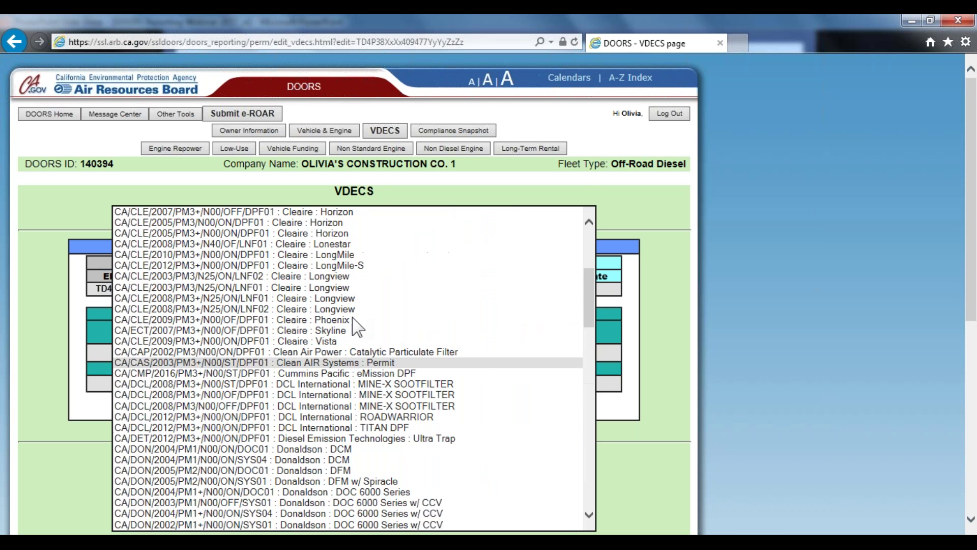
pyautogui.click(341, 234)
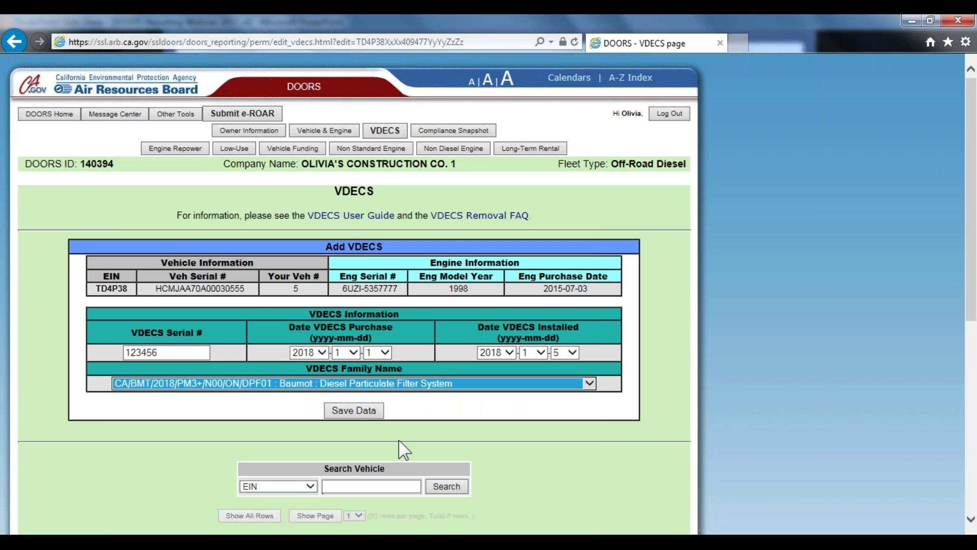
# Save the new VDECS for TD4P38
pyautogui.click(358, 412)
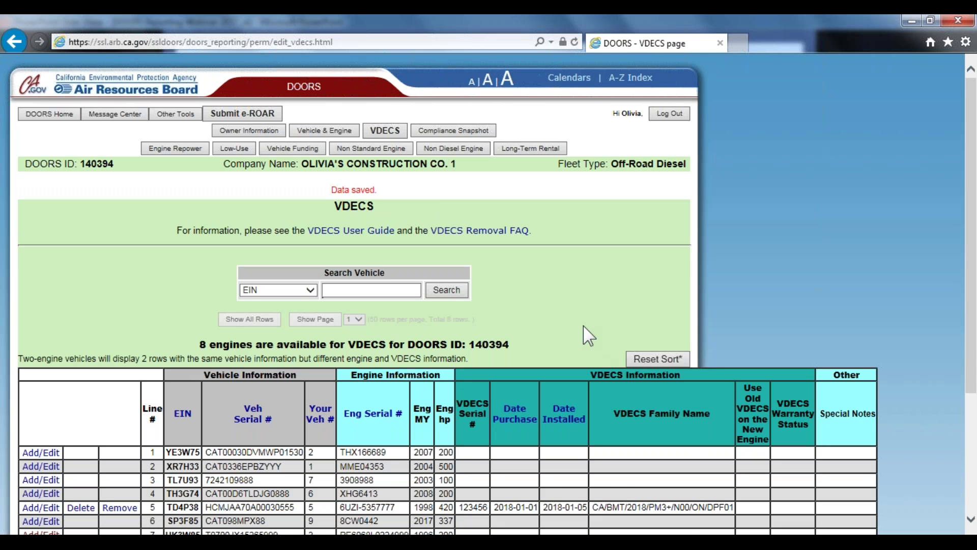
pyautogui.scroll(-3, 583, 331)
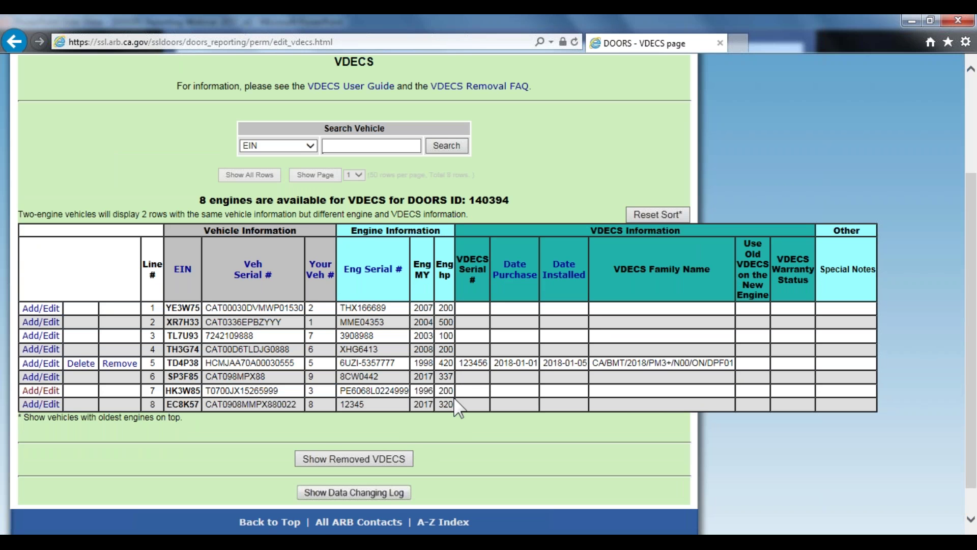
pyautogui.scroll(3, 458, 407)
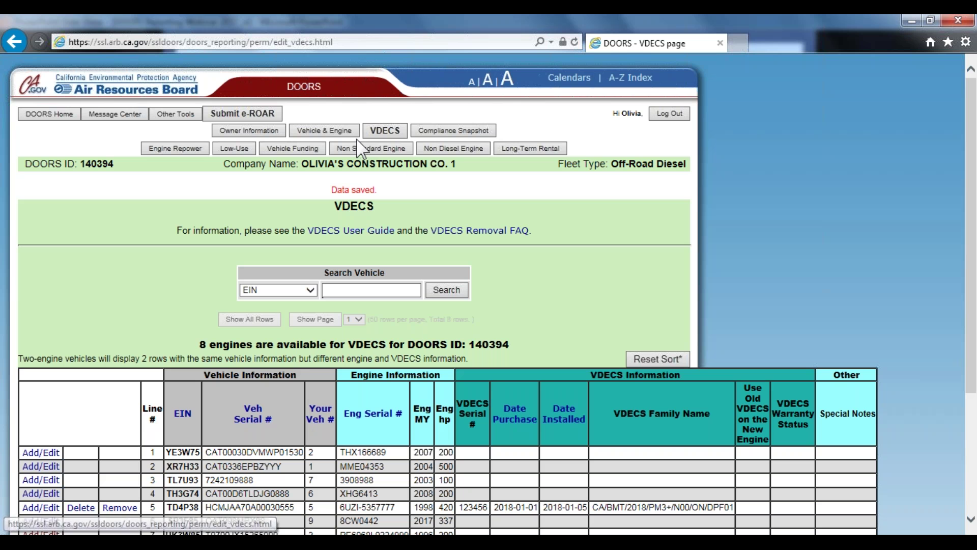
# Mark the Hitachi excavator TD4P38 as publicly funded and save its vehicle data
pyautogui.click(342, 131)
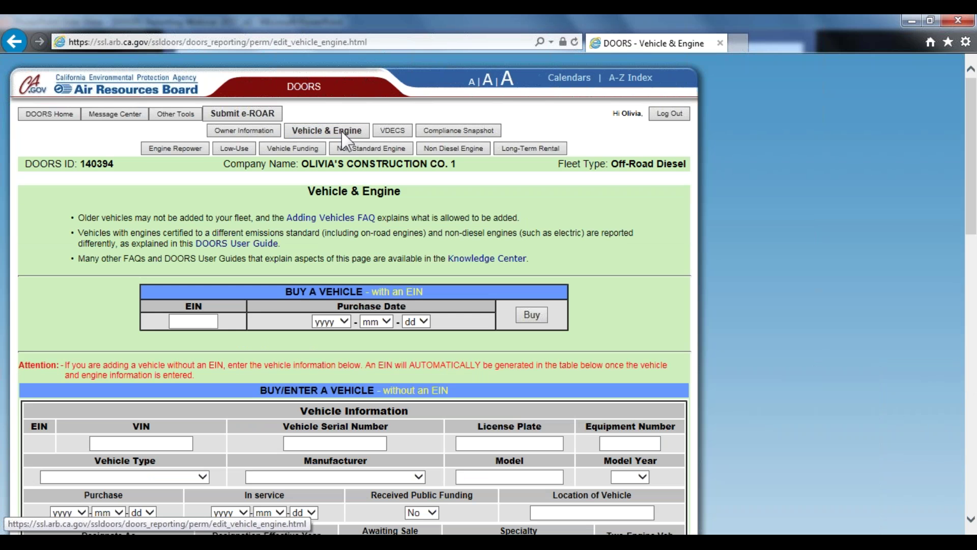
pyautogui.scroll(-14, 183, 229)
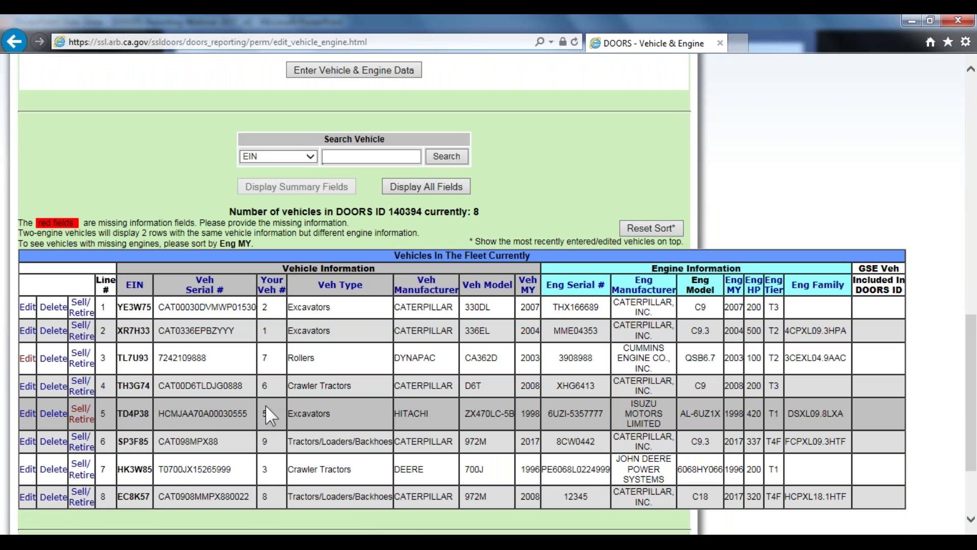
pyautogui.click(28, 414)
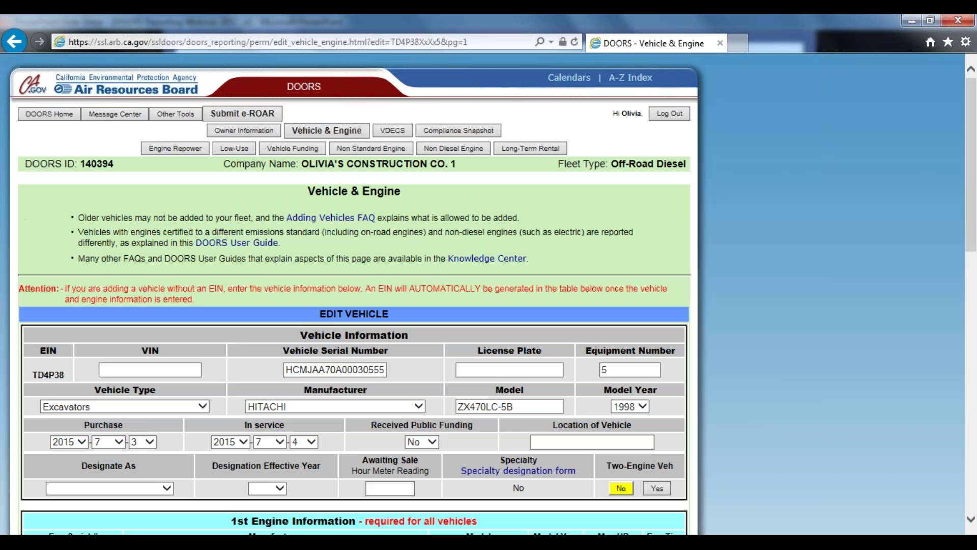
pyautogui.scroll(-3, 496, 389)
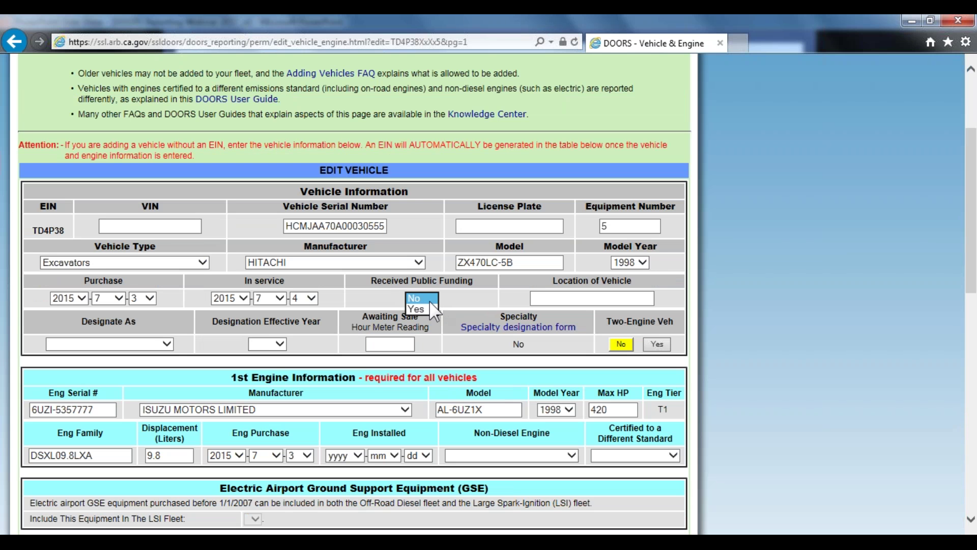
pyautogui.press('Down')
pyautogui.scroll(-3, 481, 292)
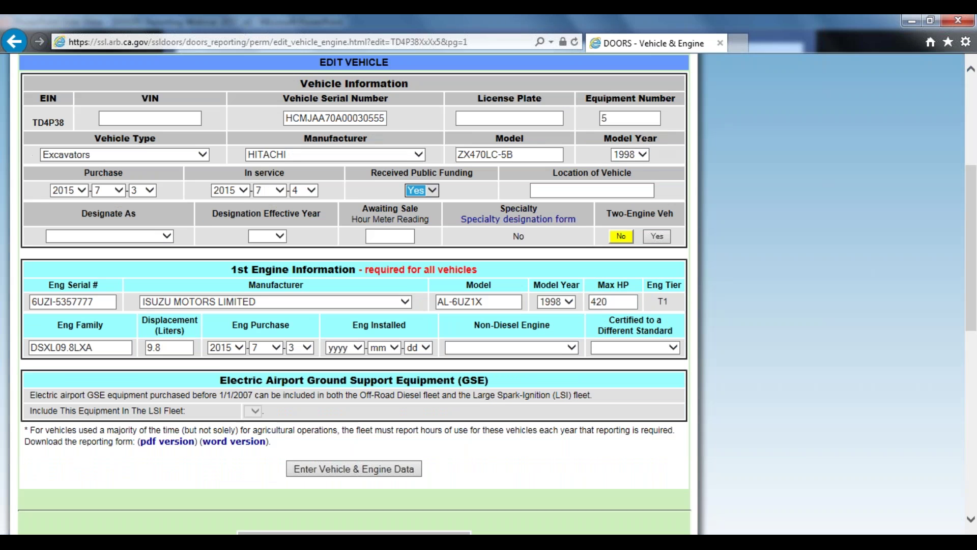
pyautogui.click(387, 432)
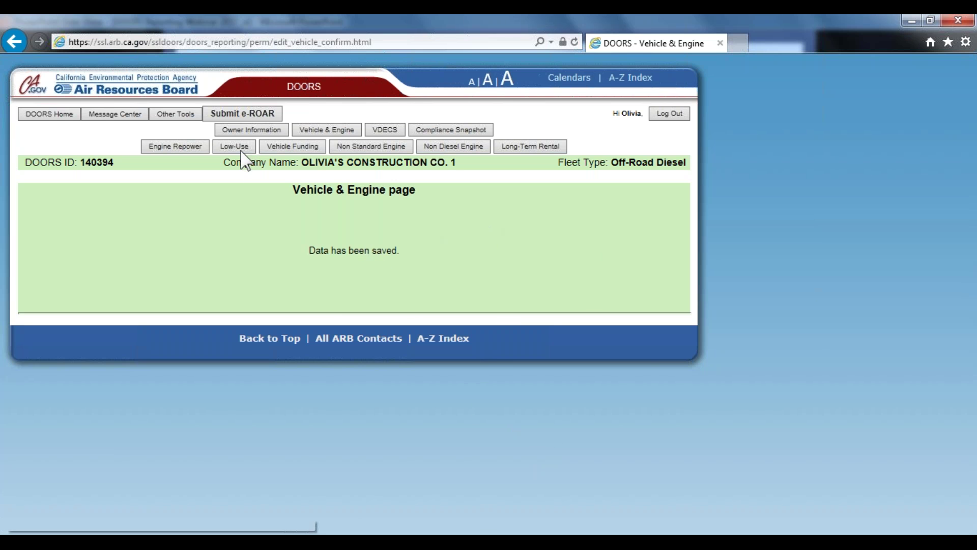
pyautogui.click(279, 149)
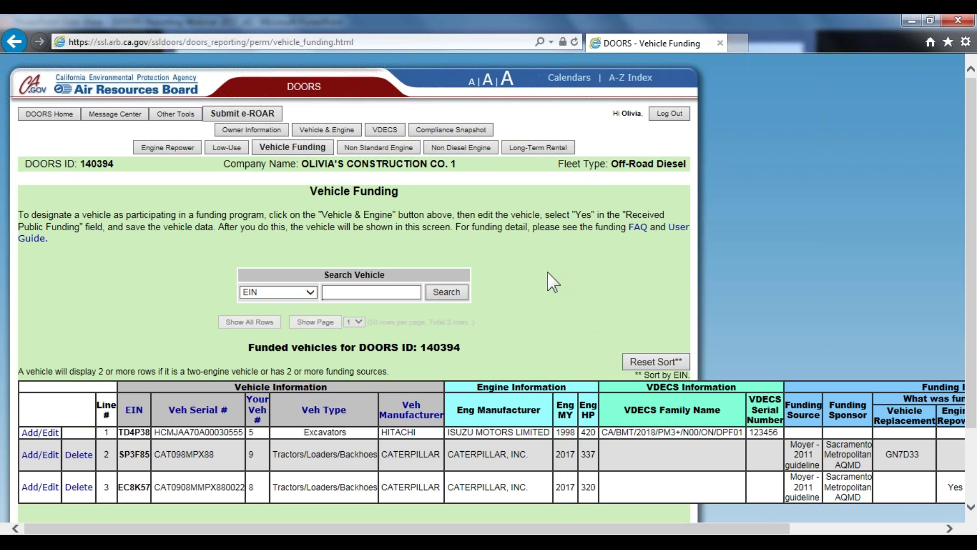
# Edit the excavator's funding: source Moyer - 2011 guidelines, sponsor Sacramento Metropolitan AQMD
pyautogui.scroll(-2, 515, 279)
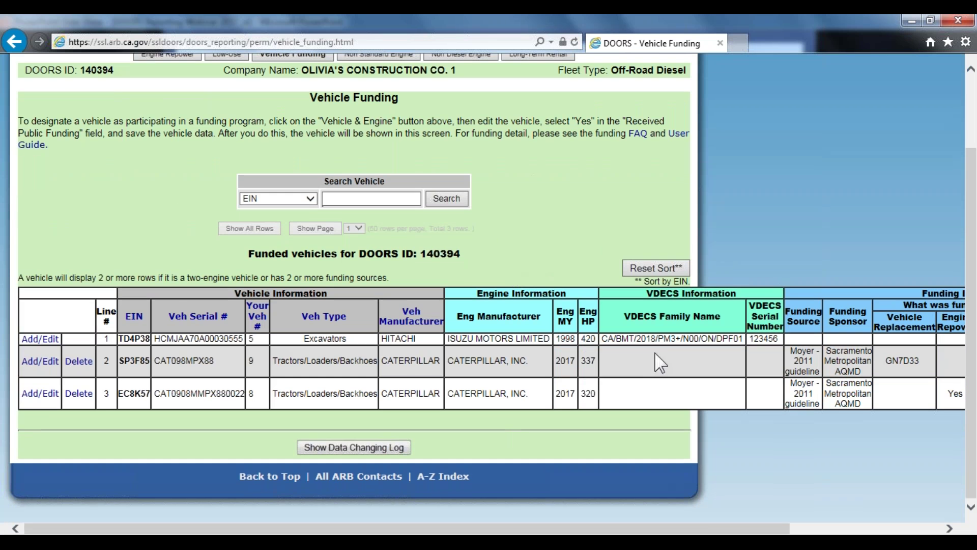
pyautogui.click(47, 340)
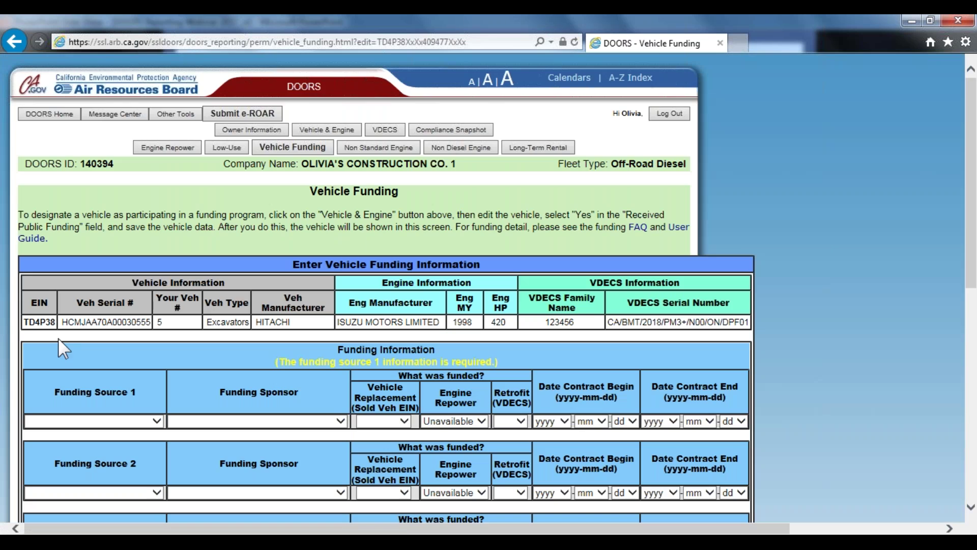
pyautogui.scroll(-3, 61, 335)
pyautogui.click(92, 281)
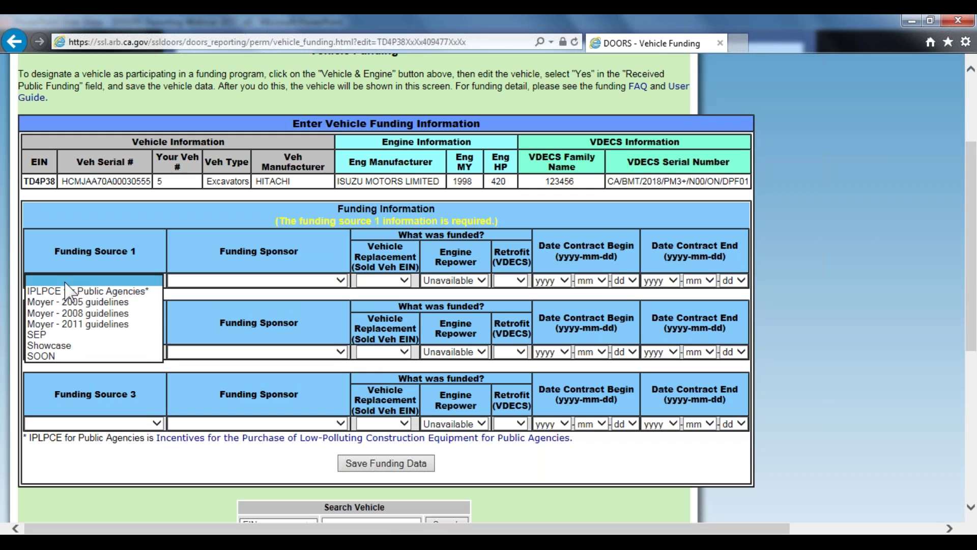
pyautogui.click(82, 324)
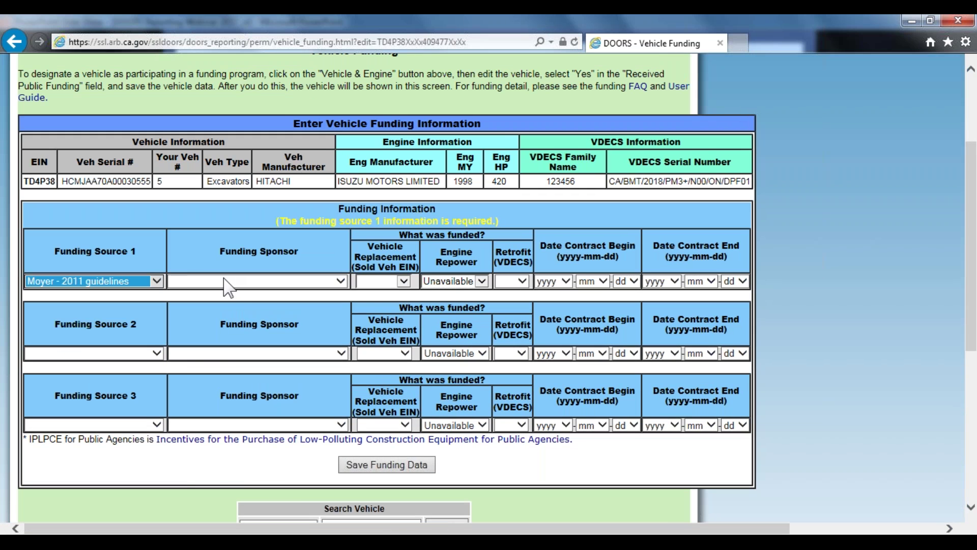
pyautogui.click(230, 280)
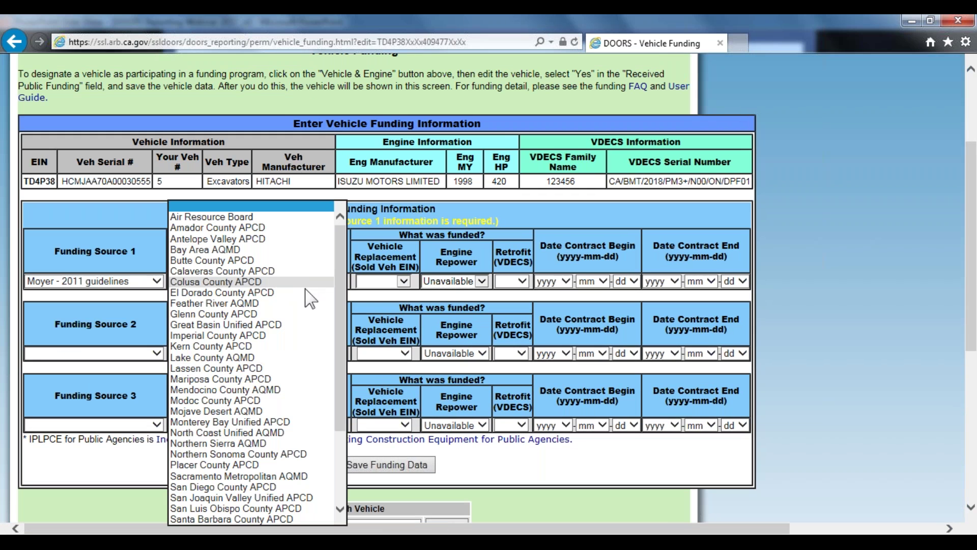
pyautogui.click(230, 476)
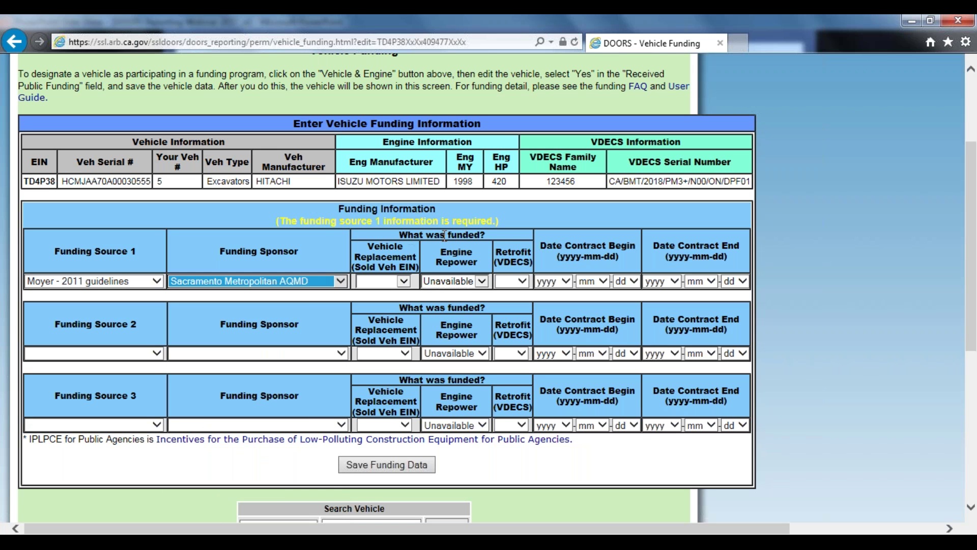
# Mark the VDECS retrofit as funded and set the contract begin date to 2018-01-01
pyautogui.click(517, 281)
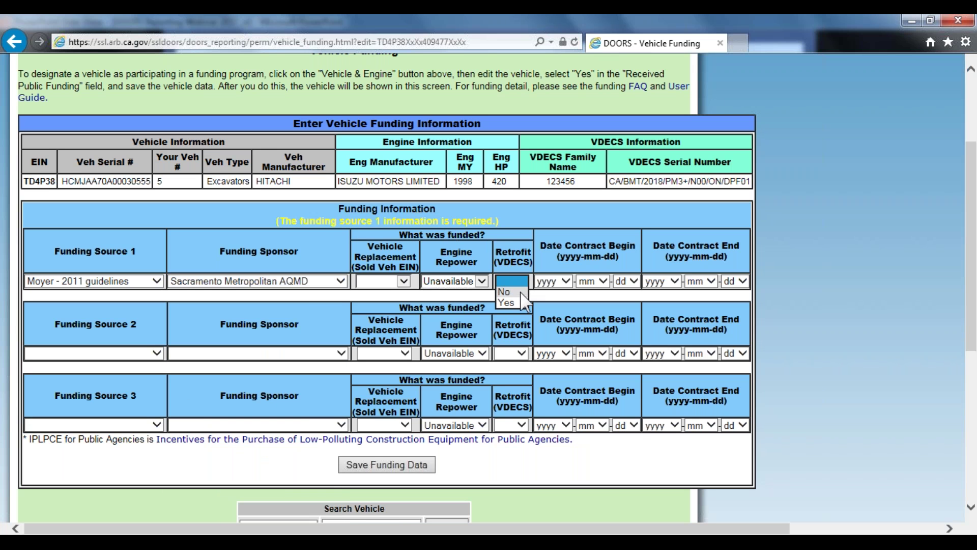
pyautogui.click(507, 302)
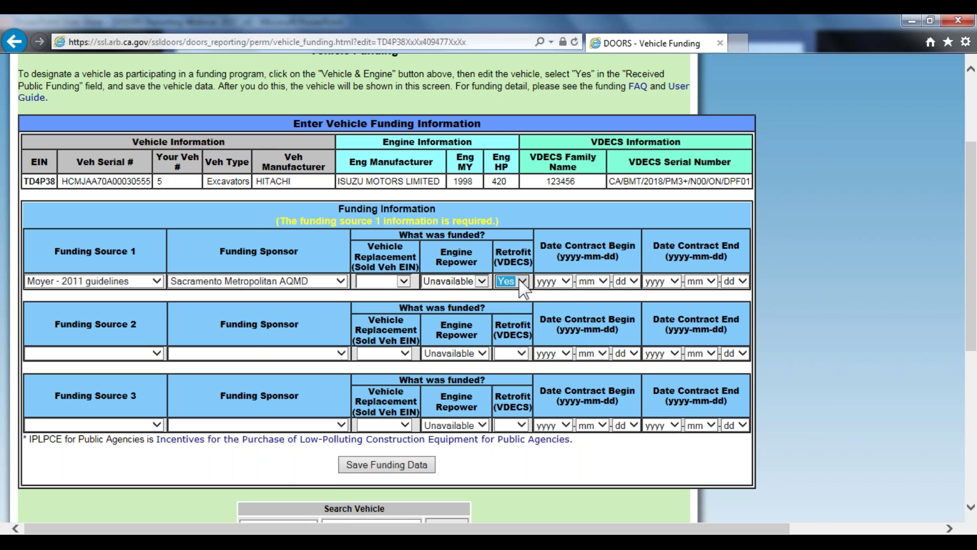
pyautogui.click(565, 280)
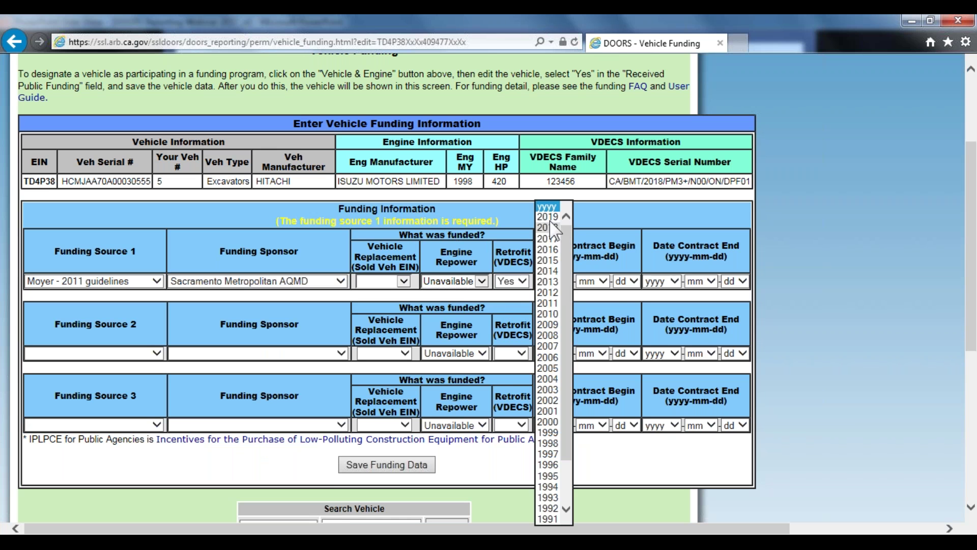
pyautogui.click(550, 227)
pyautogui.click(600, 281)
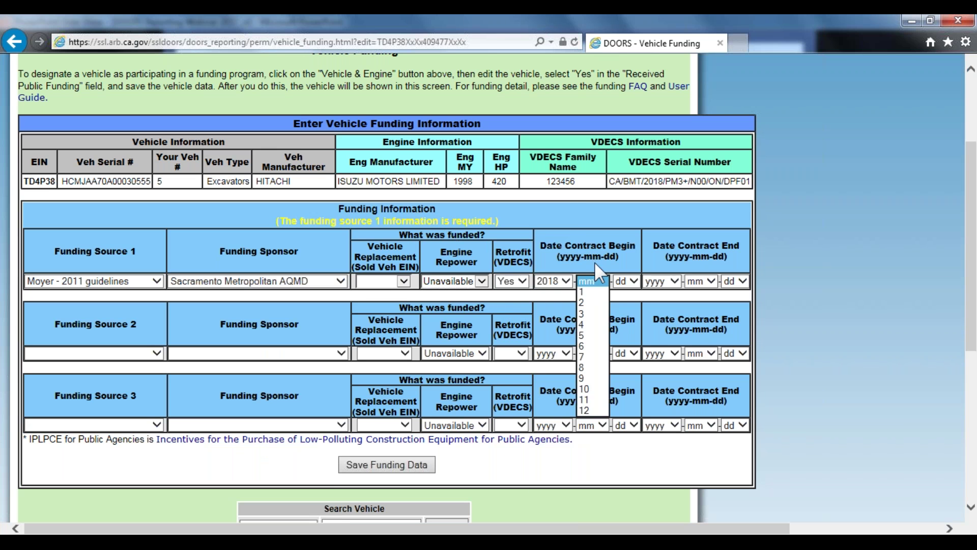
pyautogui.click(585, 292)
pyautogui.click(627, 281)
pyautogui.click(631, 220)
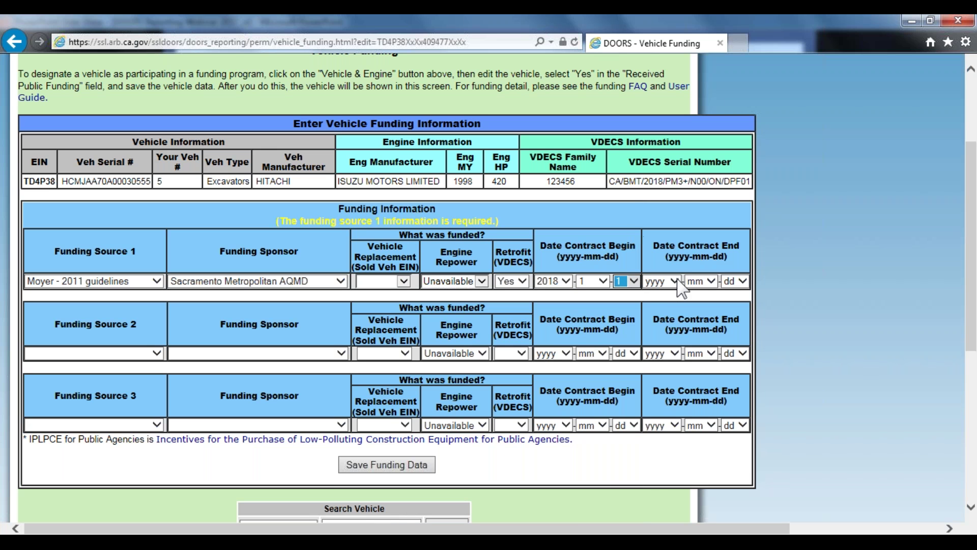
# Set the contract end date to 2018-12-29, save the funding data, and review the saved entry
pyautogui.click(676, 282)
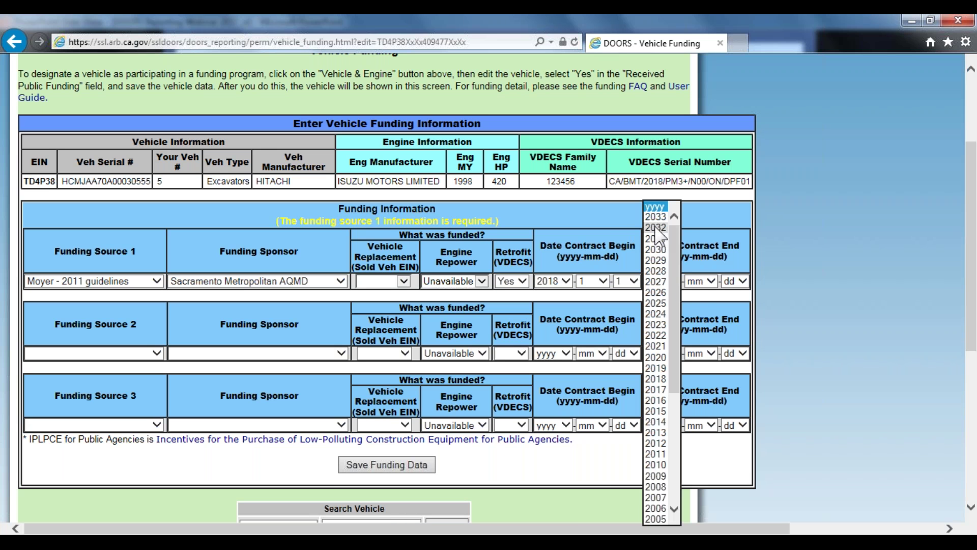
pyautogui.click(661, 379)
pyautogui.click(707, 281)
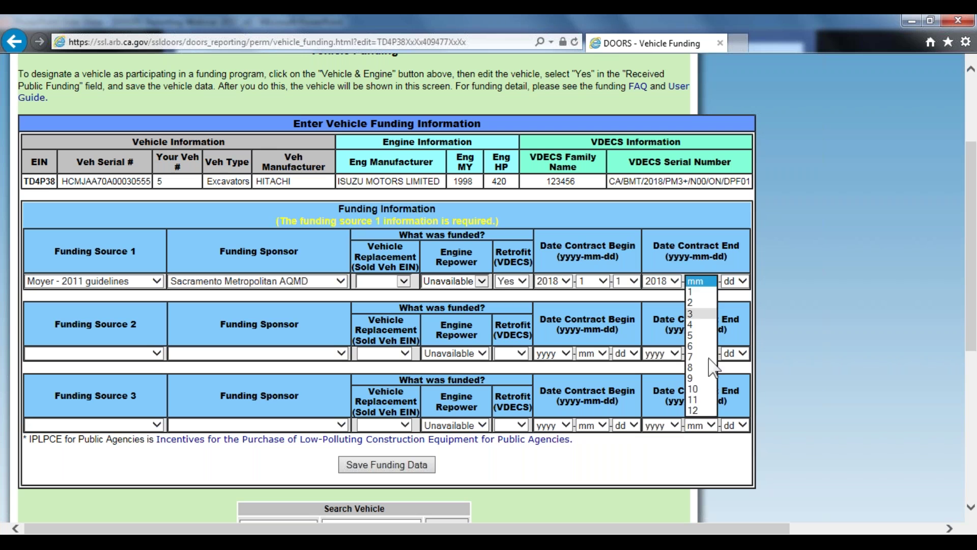
pyautogui.click(703, 423)
pyautogui.click(733, 281)
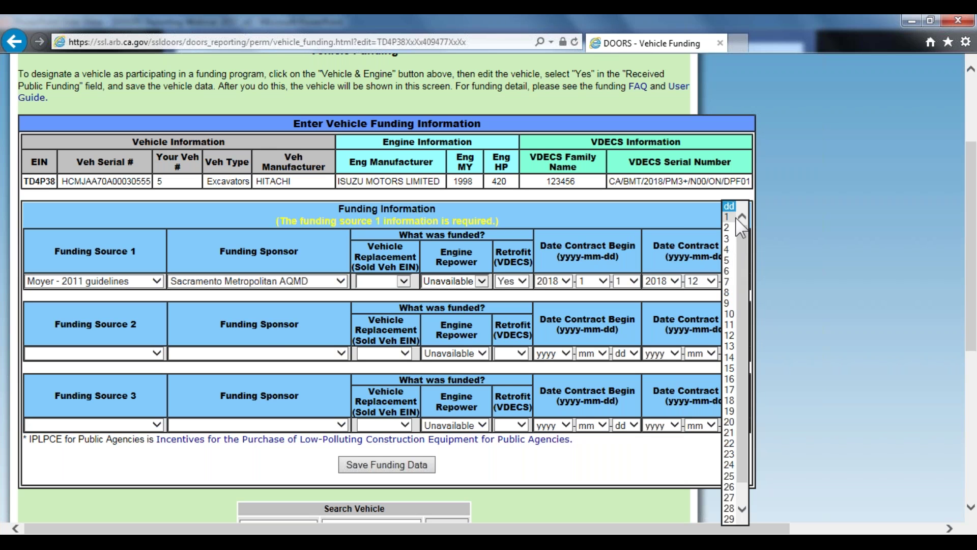
pyautogui.click(729, 519)
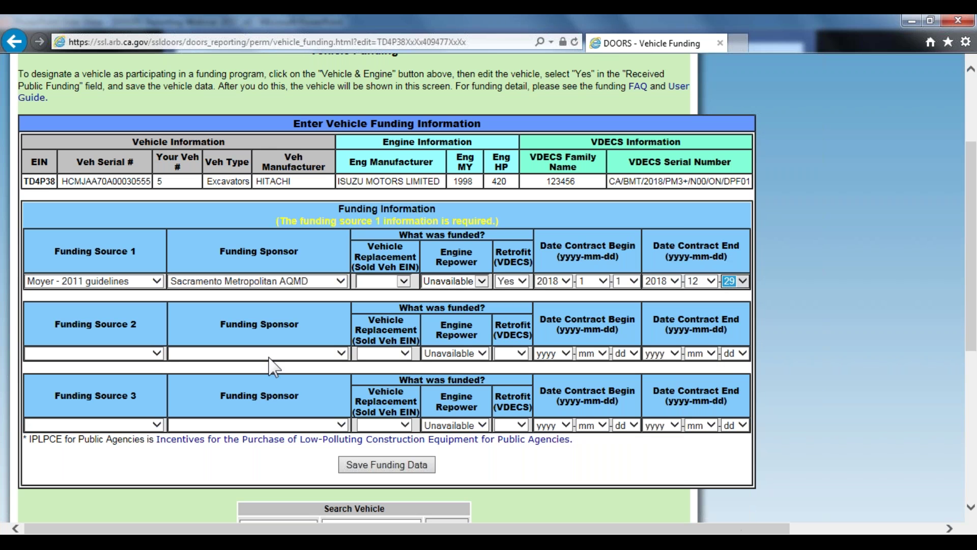
pyautogui.click(385, 463)
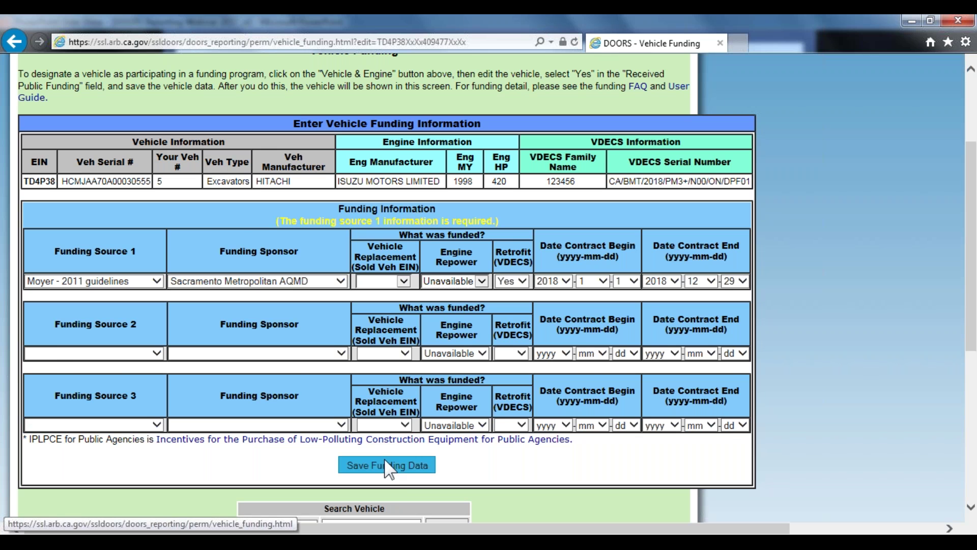
pyautogui.scroll(-10, 486, 306)
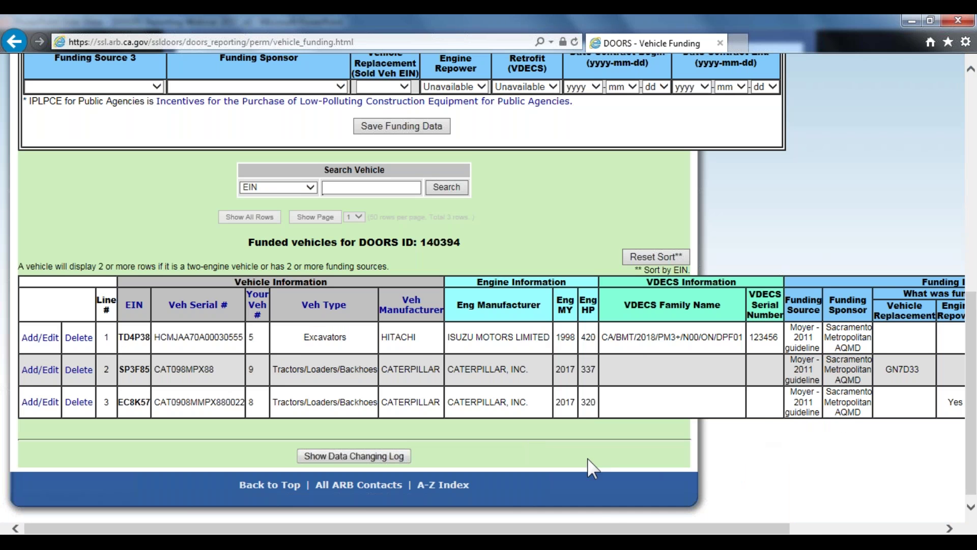
pyautogui.moveTo(617, 528); pyautogui.dragTo(829, 532)
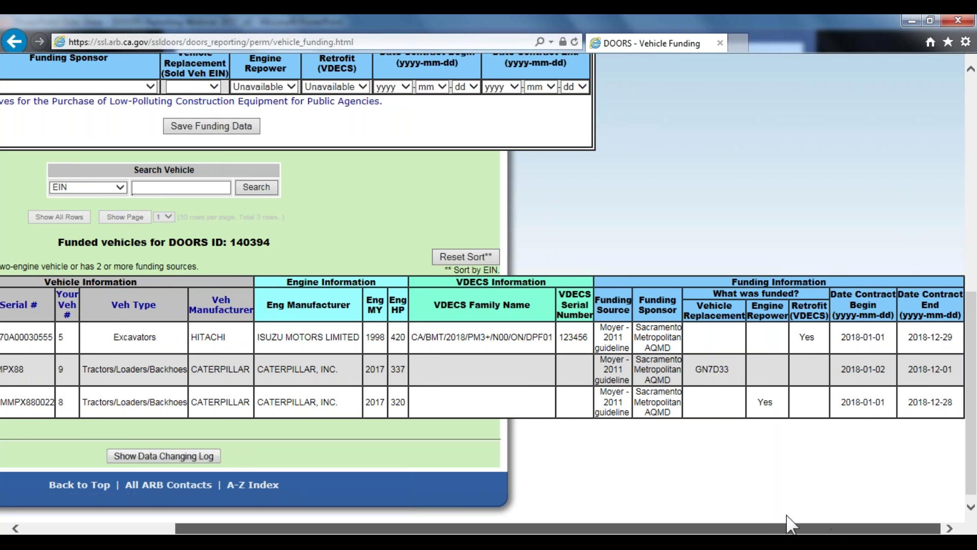
pyautogui.hscroll(-3, 642, 507)
pyautogui.hscroll(-2, 642, 506)
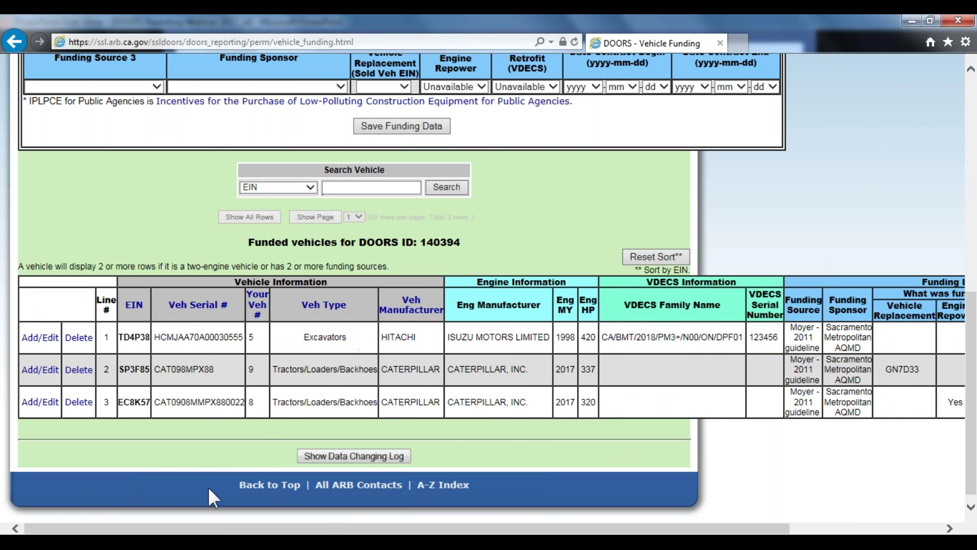
pyautogui.scroll(10, 258, 423)
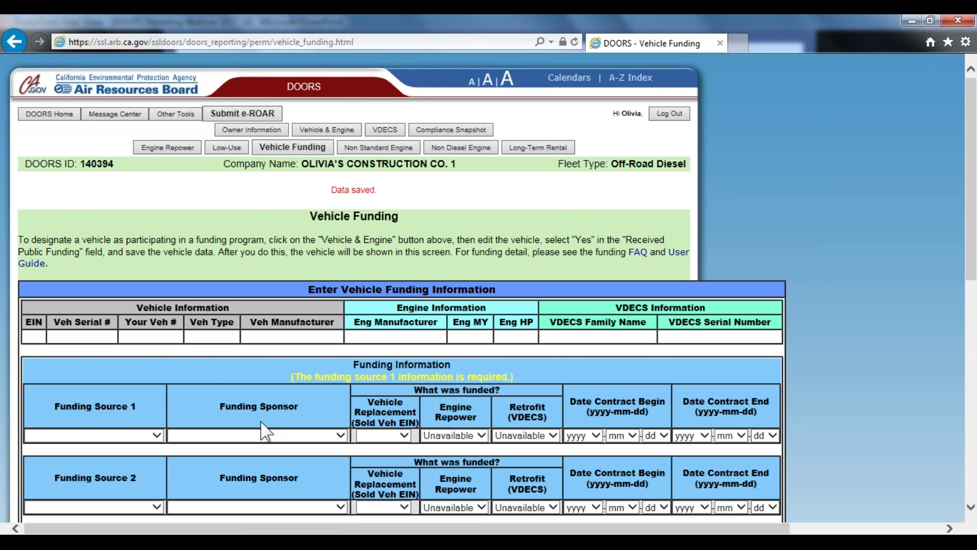
# Return to the DOORS Reporting Webinar slide show and advance to slide 27, Annual Reporting
pyautogui.hotkey('alt', 'Tab')
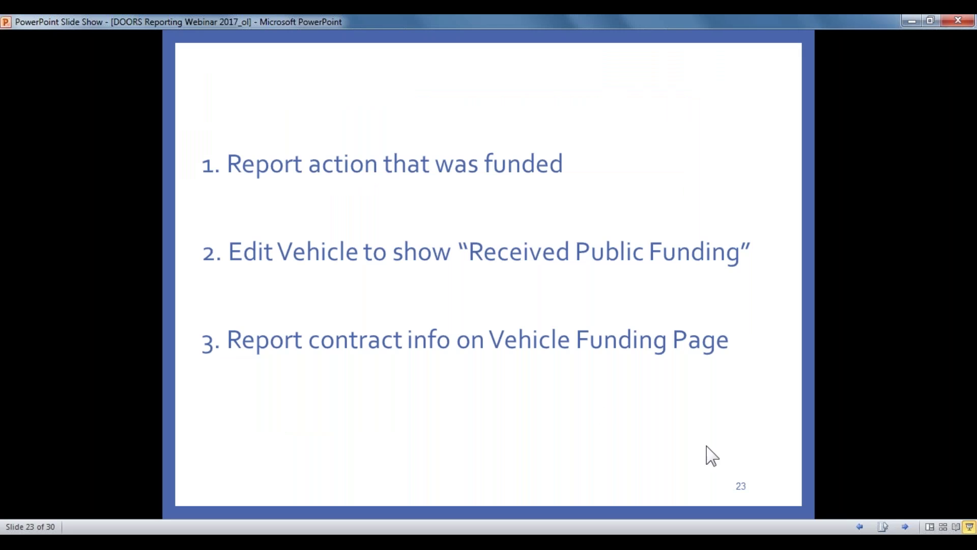
pyautogui.click(708, 443)
pyautogui.click(710, 450)
pyautogui.click(730, 427)
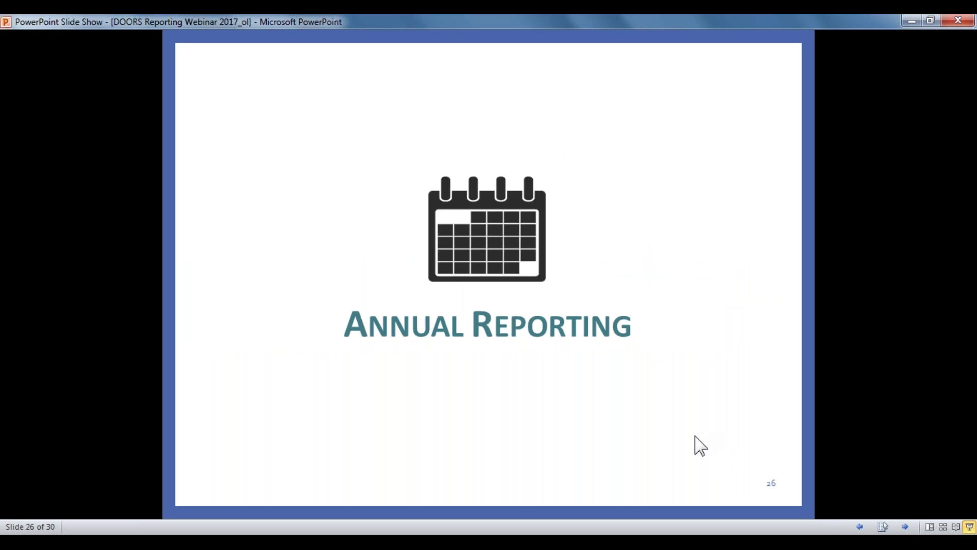
pyautogui.click(701, 445)
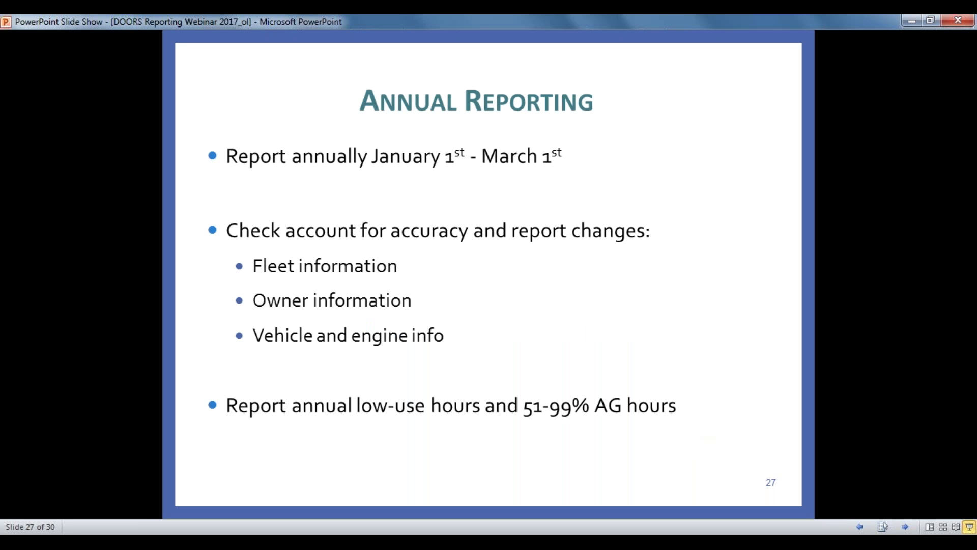
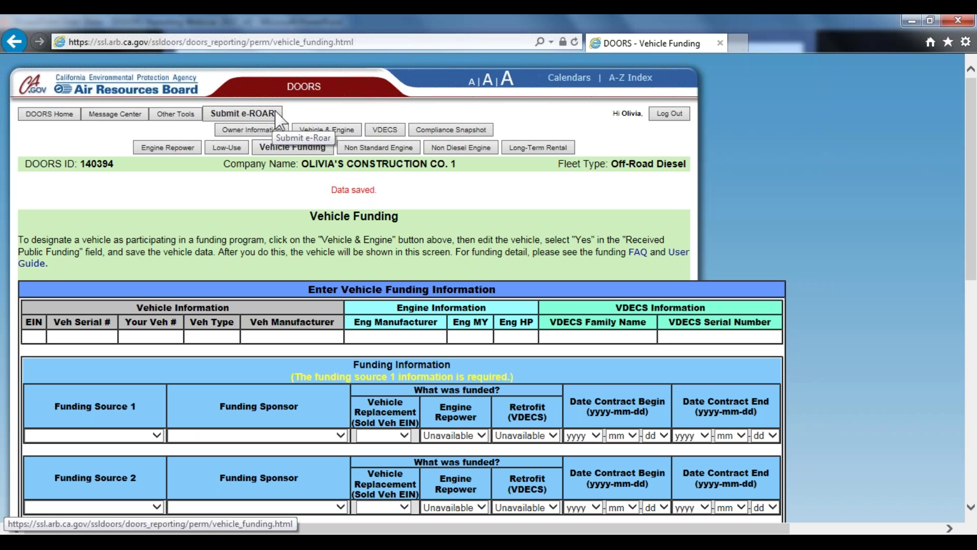
# Review the 2018 ROAR checklist and note the missing responsible official email under contact information
pyautogui.click(279, 119)
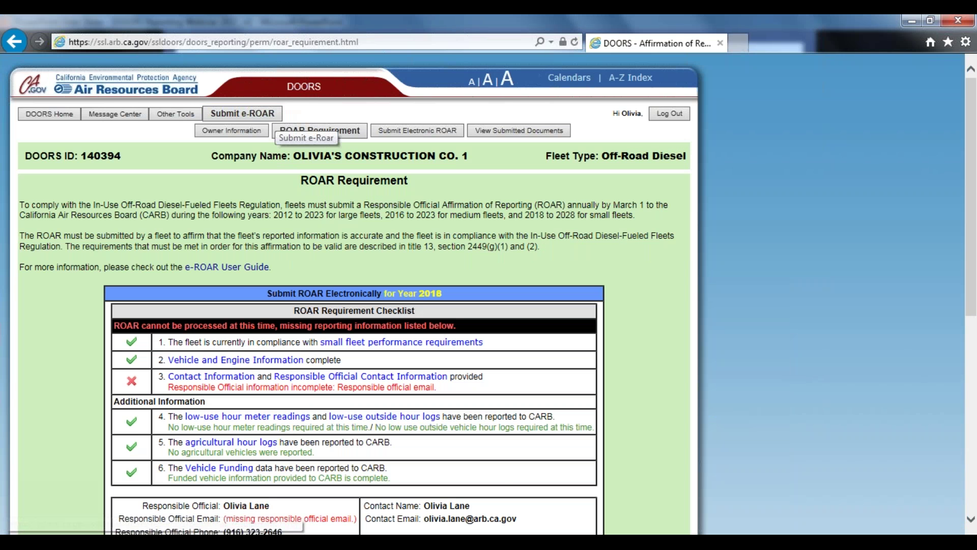
pyautogui.scroll(-3, 646, 315)
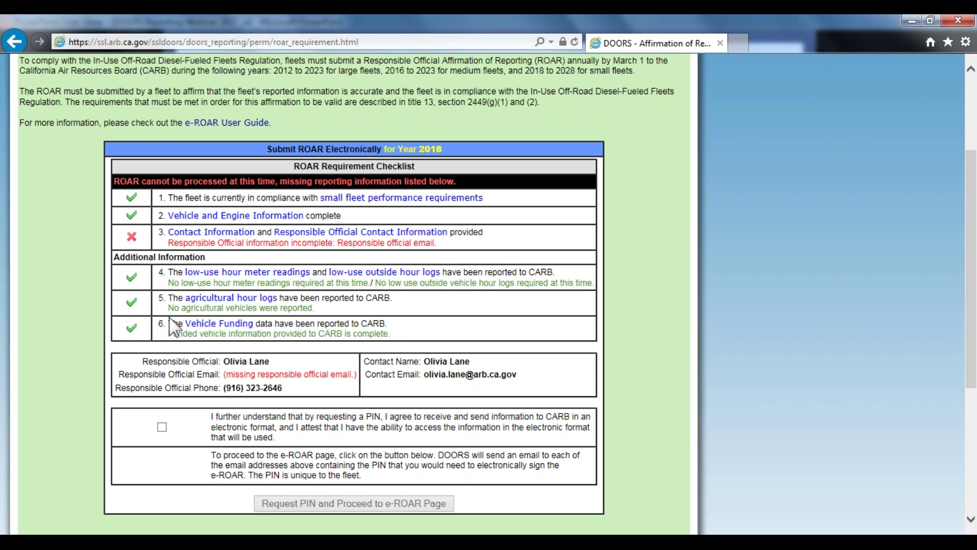
pyautogui.scroll(-2, 69, 407)
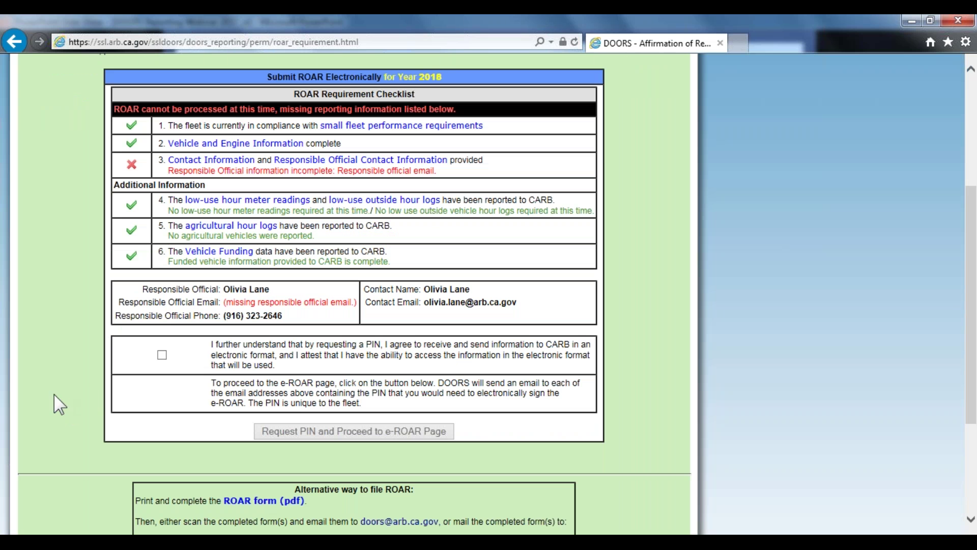
pyautogui.moveTo(232, 303); pyautogui.dragTo(353, 316)
pyautogui.click(353, 316)
pyautogui.scroll(1, 312, 304)
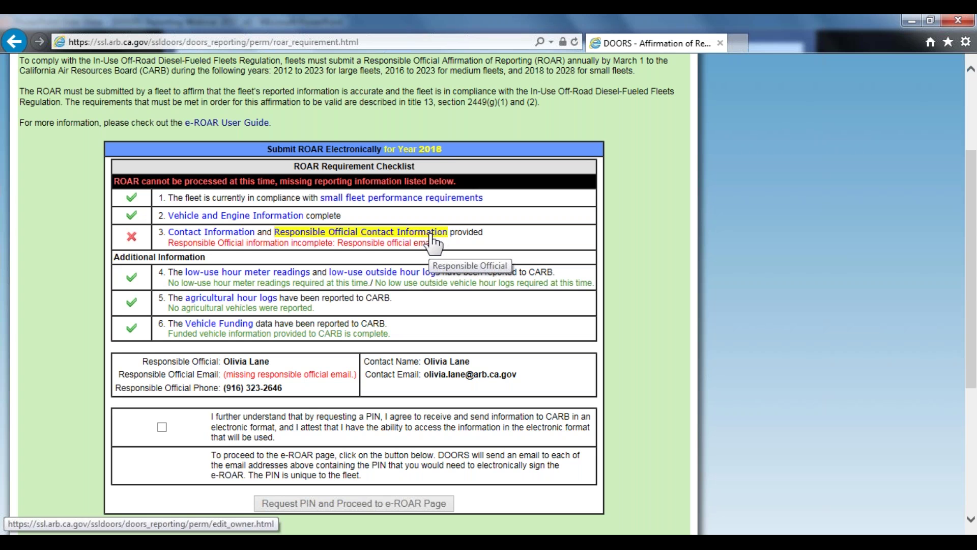
pyautogui.scroll(3, 433, 243)
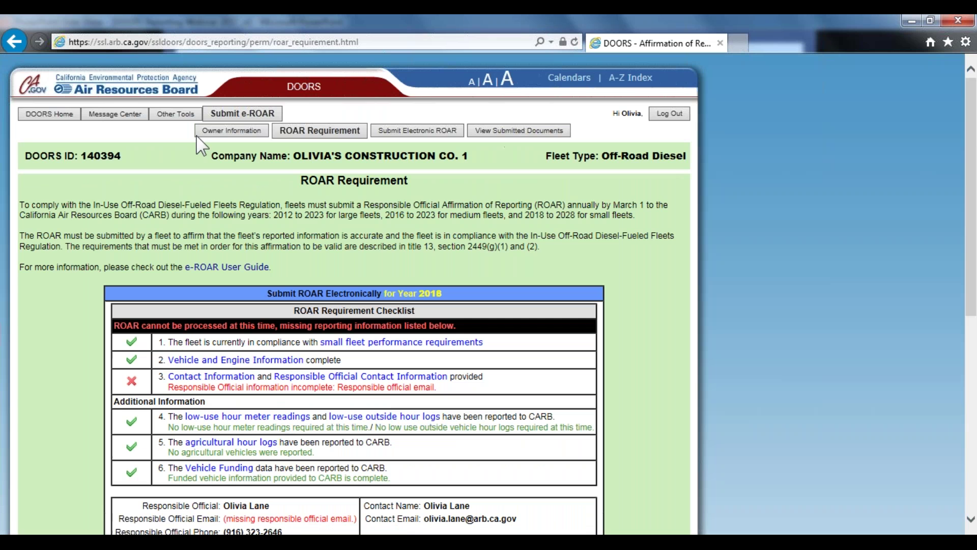
# Enter the responsible person's email in Owner Information, save it, and return to the ROAR checklist
pyautogui.click(247, 131)
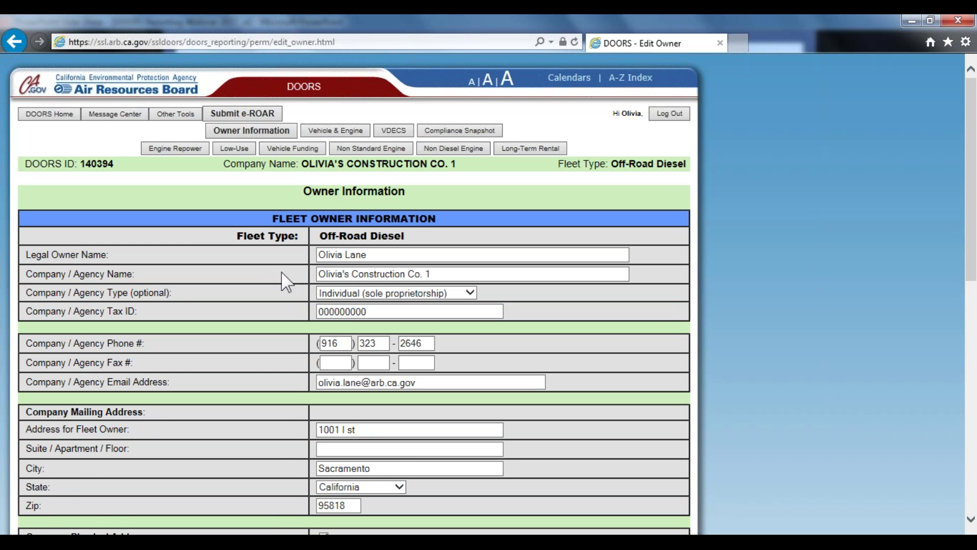
pyautogui.scroll(-2, 283, 279)
pyautogui.scroll(-2, 284, 278)
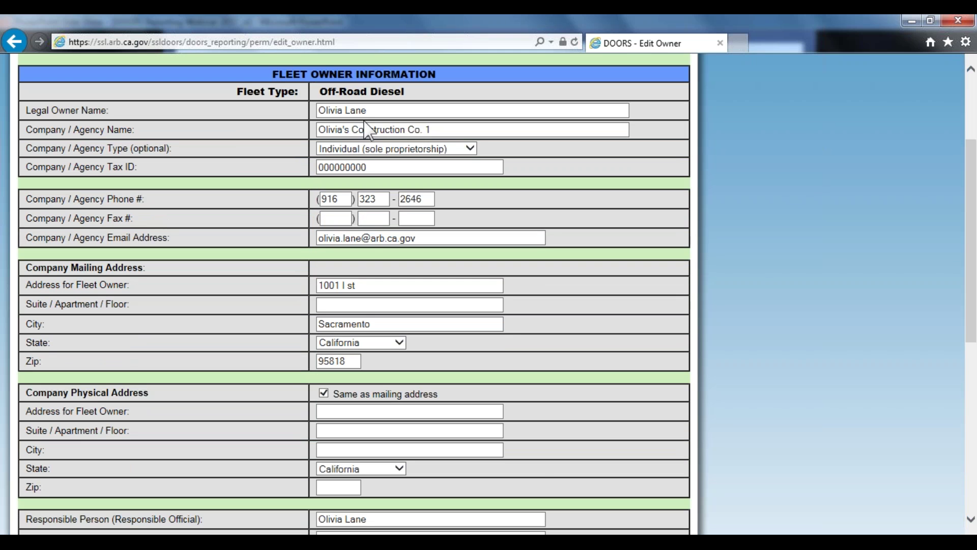
pyautogui.scroll(-8, 374, 242)
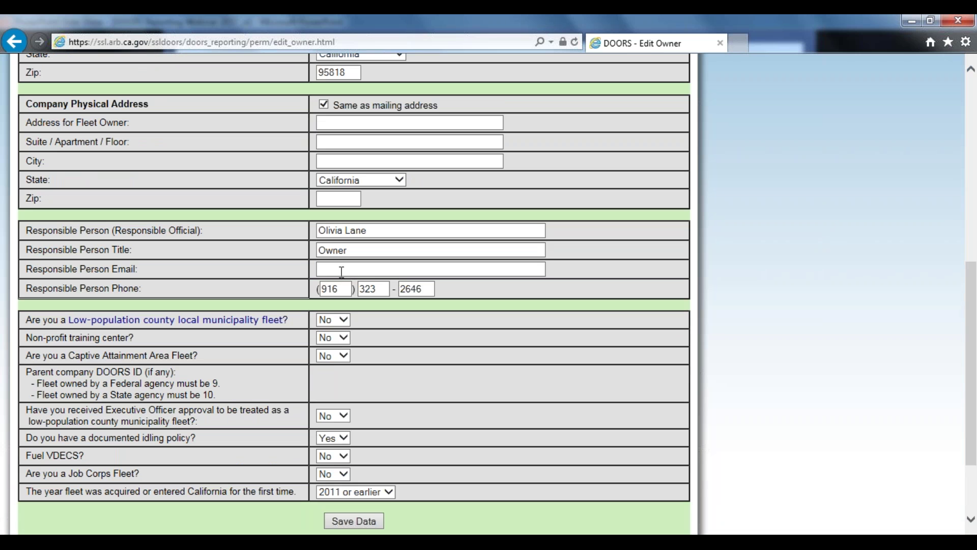
pyautogui.click(342, 271)
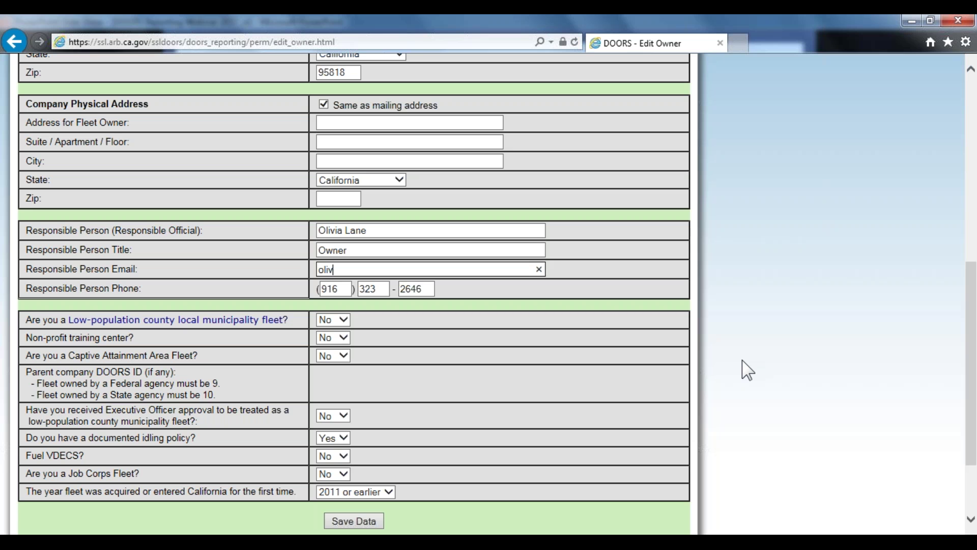
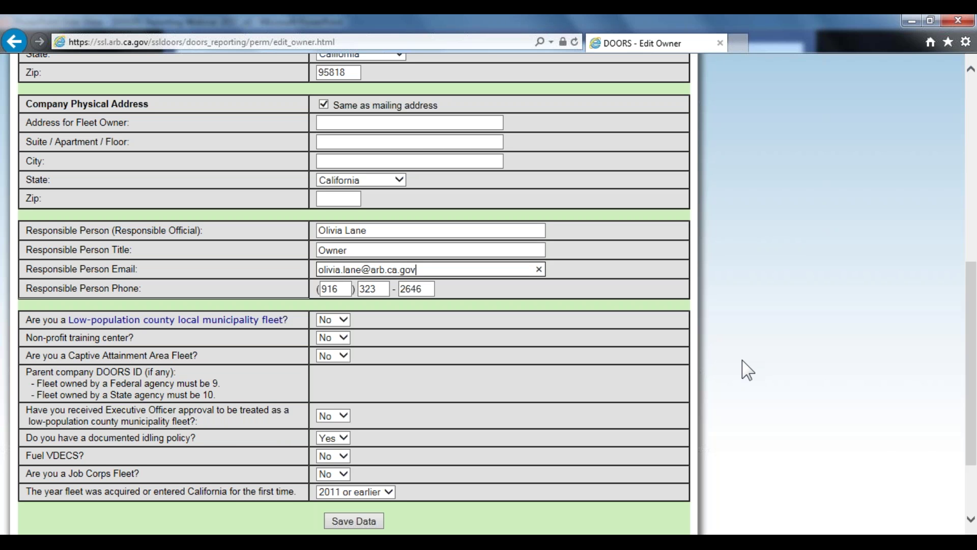
pyautogui.scroll(-3, 601, 465)
pyautogui.click(359, 414)
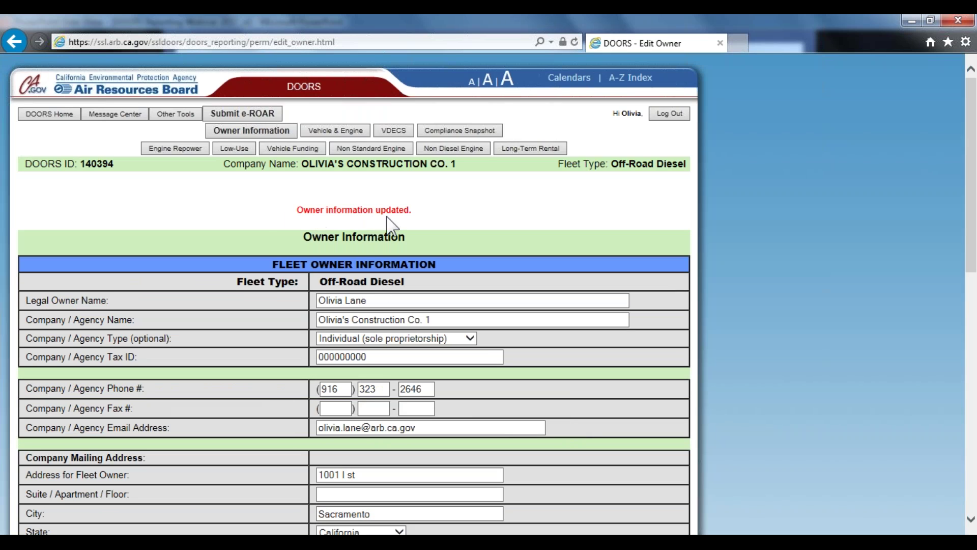
pyautogui.click(244, 115)
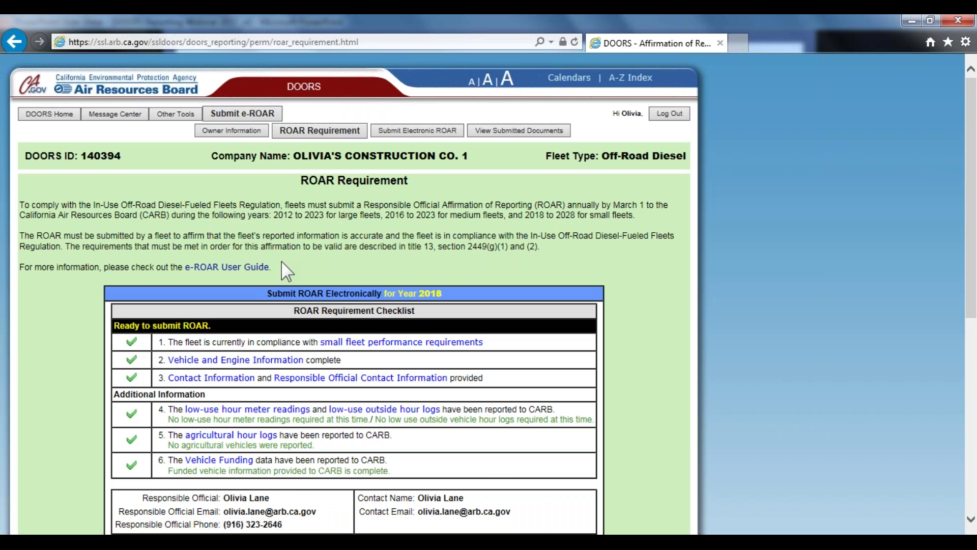
# Agree to exchange information electronically and request the PIN to proceed to the e-ROAR page
pyautogui.scroll(-2, 199, 252)
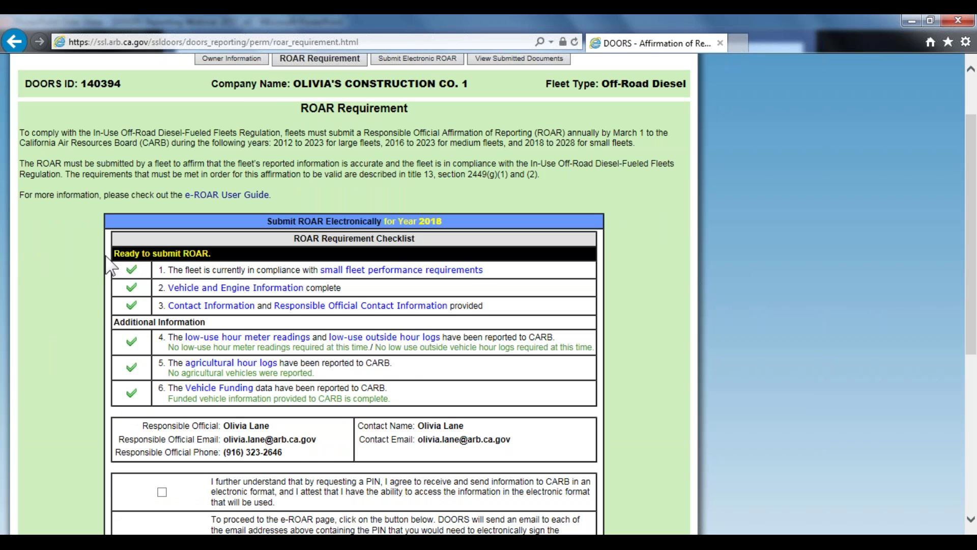
pyautogui.scroll(-2, 99, 267)
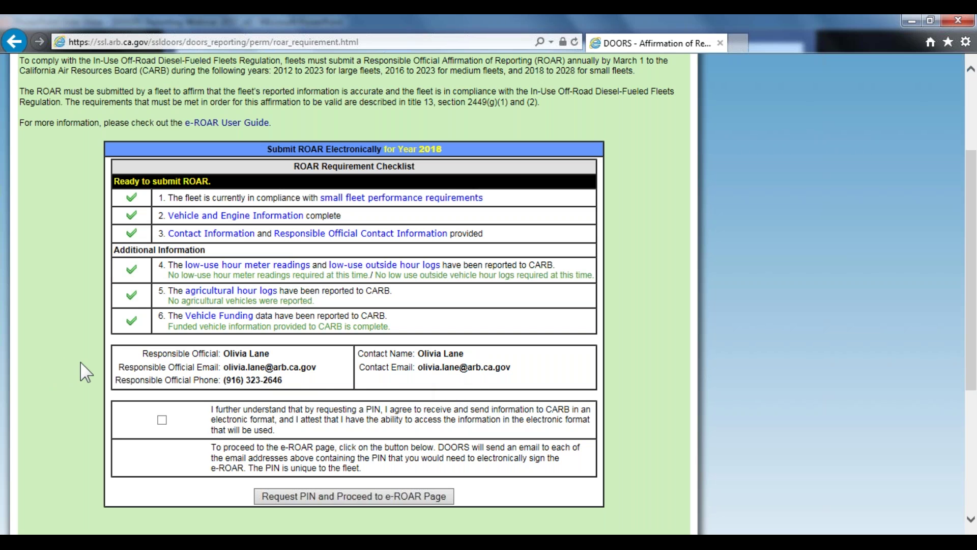
pyautogui.scroll(-3, 81, 368)
pyautogui.scroll(-3, 93, 333)
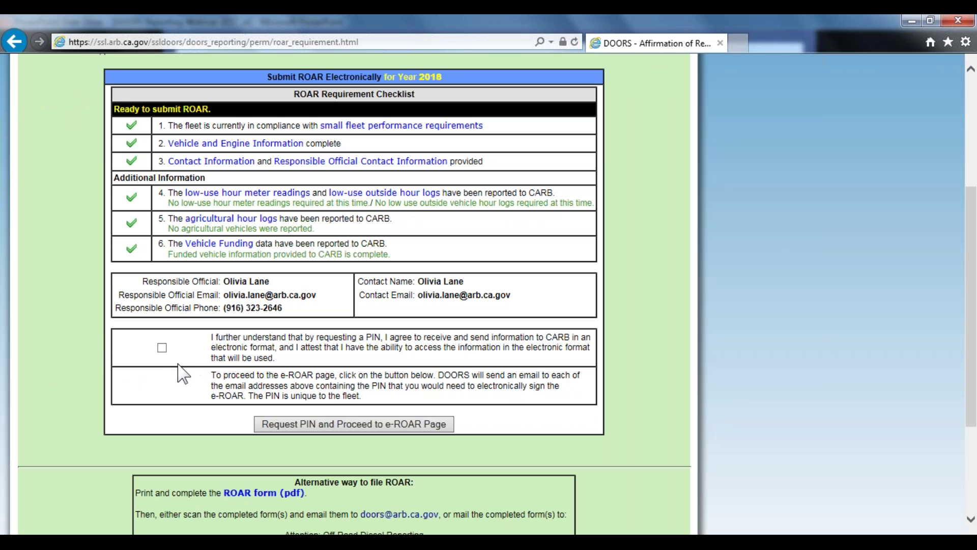
pyautogui.click(162, 348)
pyautogui.click(418, 425)
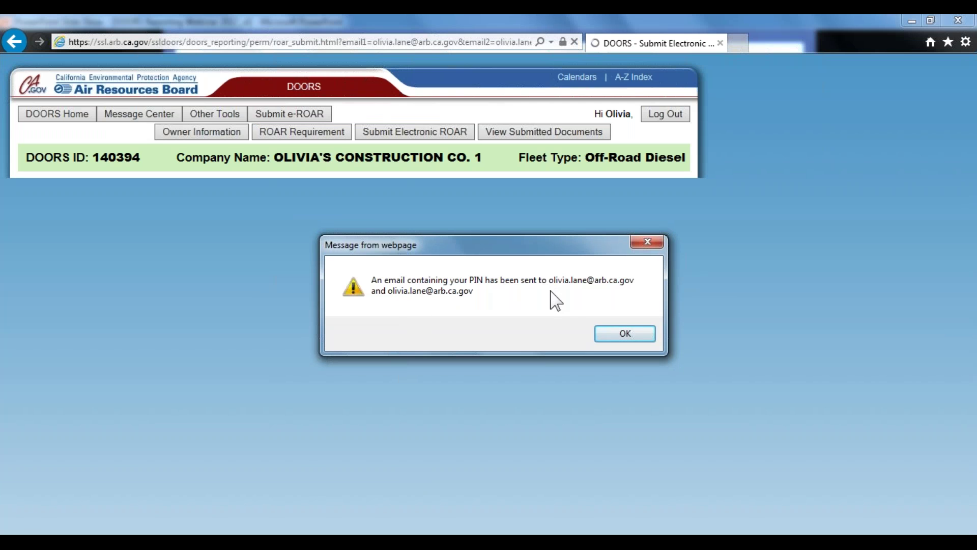
# Dismiss the PIN-sent notice and enter the emailed PIN on the 2018 electronic ROAR form
pyautogui.click(627, 332)
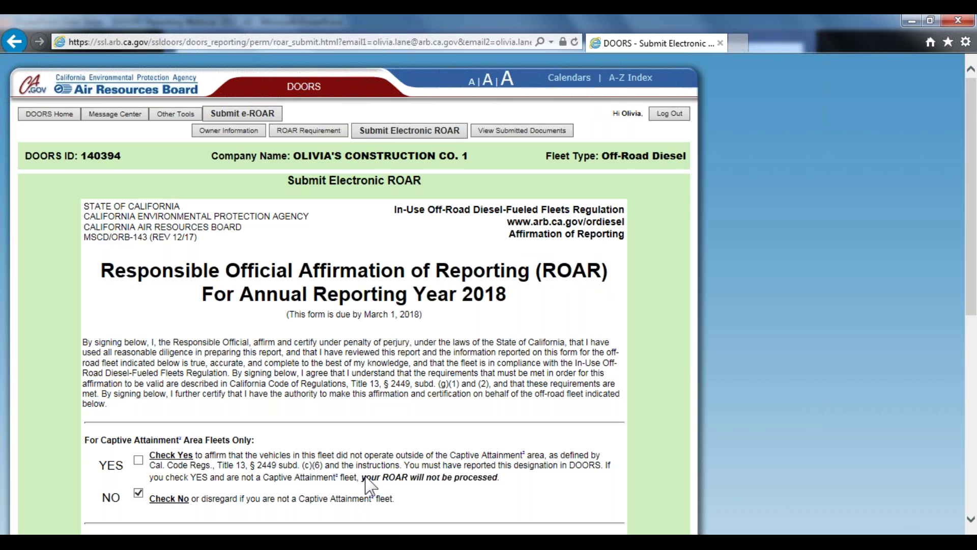
pyautogui.scroll(-7, 371, 486)
pyautogui.scroll(5, 382, 432)
pyautogui.scroll(-5, 382, 431)
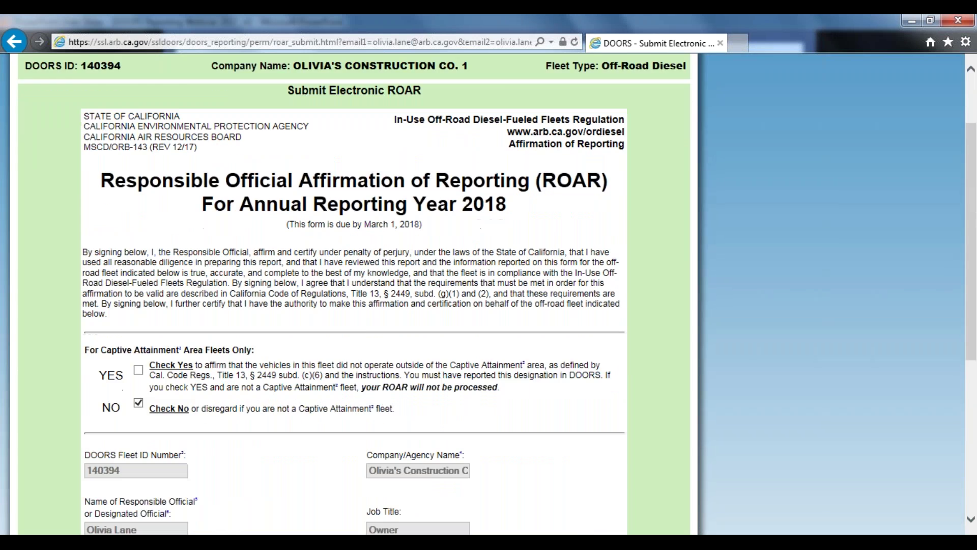
pyautogui.scroll(2, 381, 436)
pyautogui.scroll(-2, 382, 435)
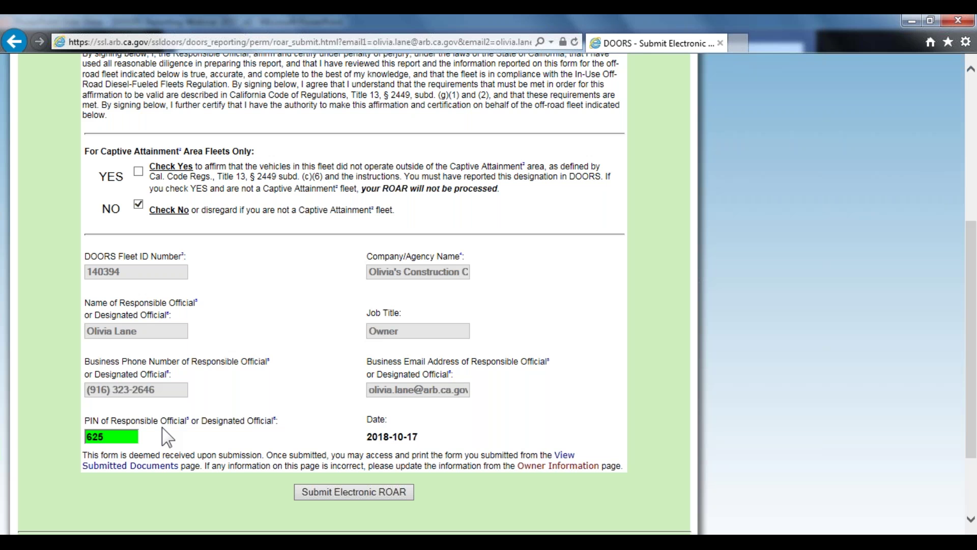
pyautogui.write('75')
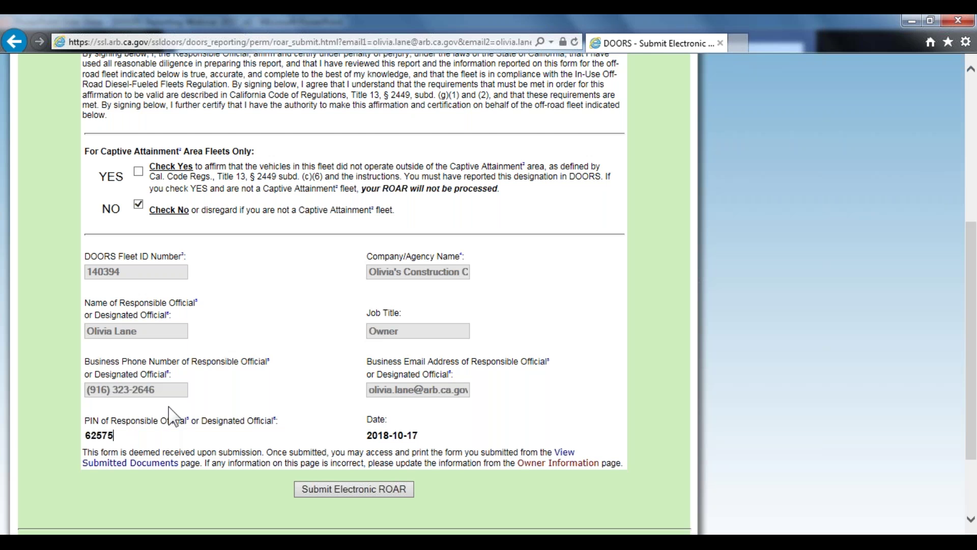
# Submit the 2018 electronic ROAR and confirm the submission
pyautogui.scroll(5, 173, 415)
pyautogui.scroll(-5, 176, 387)
pyautogui.scroll(3, 356, 295)
pyautogui.scroll(-5, 366, 399)
pyautogui.click(343, 399)
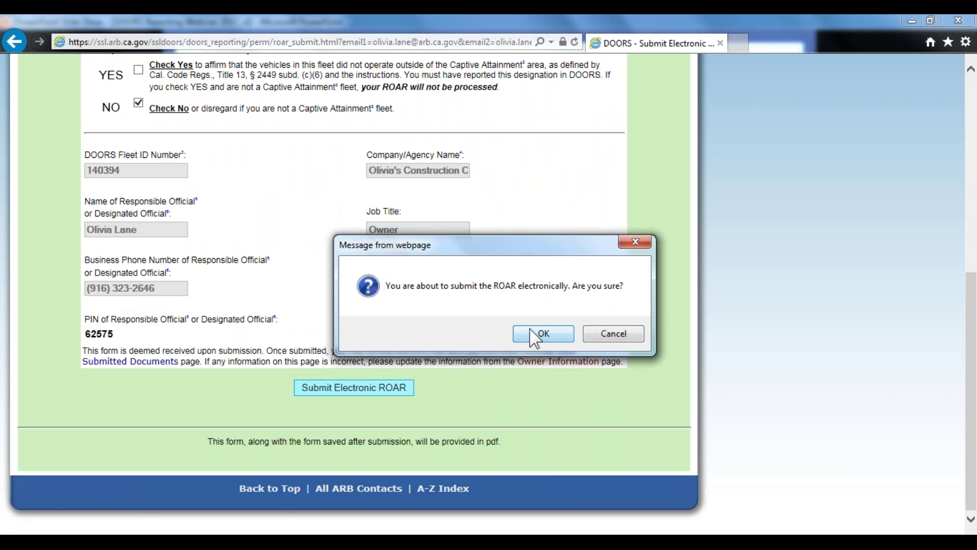
pyautogui.click(549, 334)
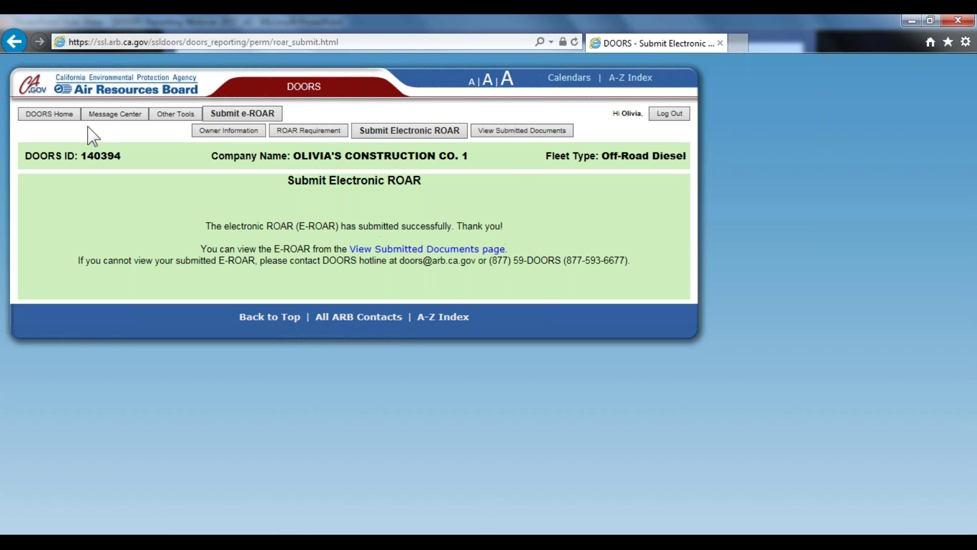
# Go to the Compliance Certificate page under other tools and display the fleet's certificate
pyautogui.click(178, 114)
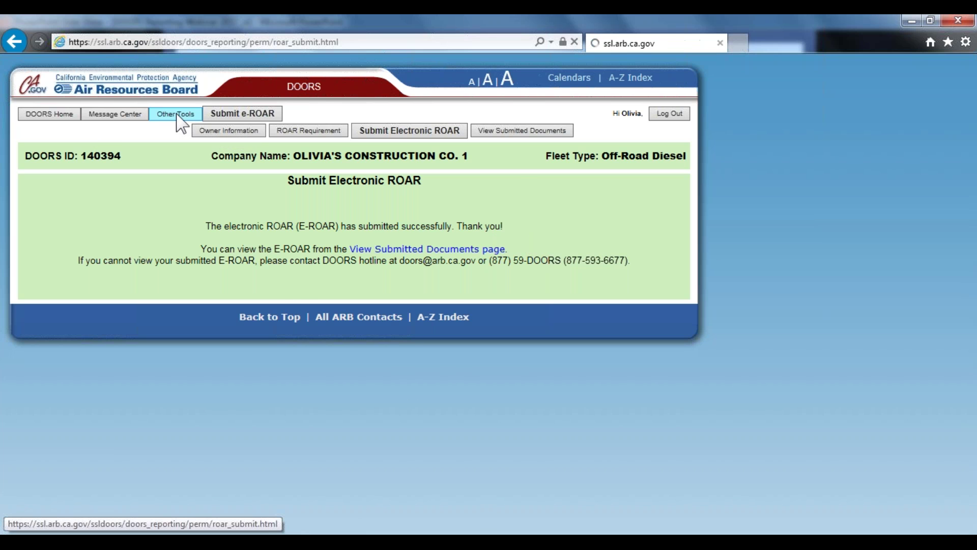
pyautogui.click(153, 258)
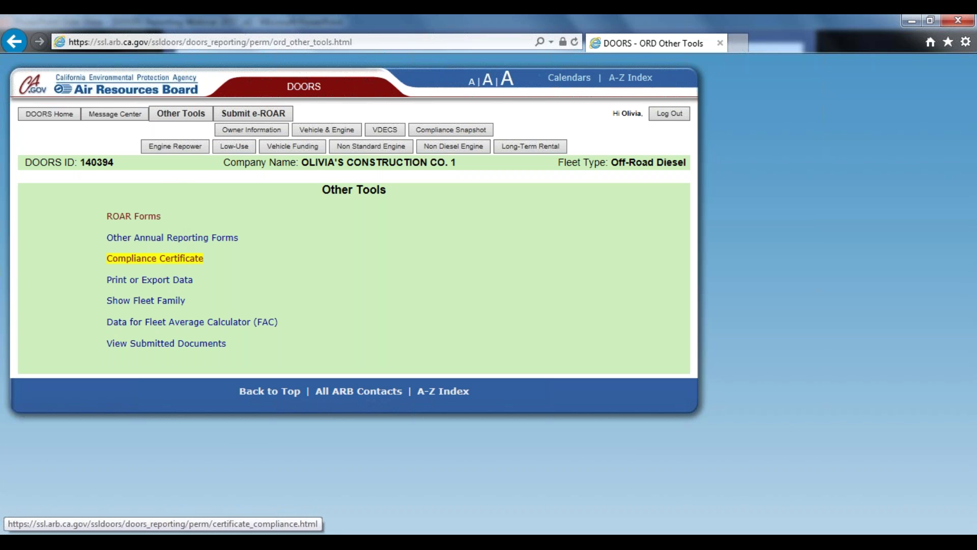
pyautogui.click(172, 261)
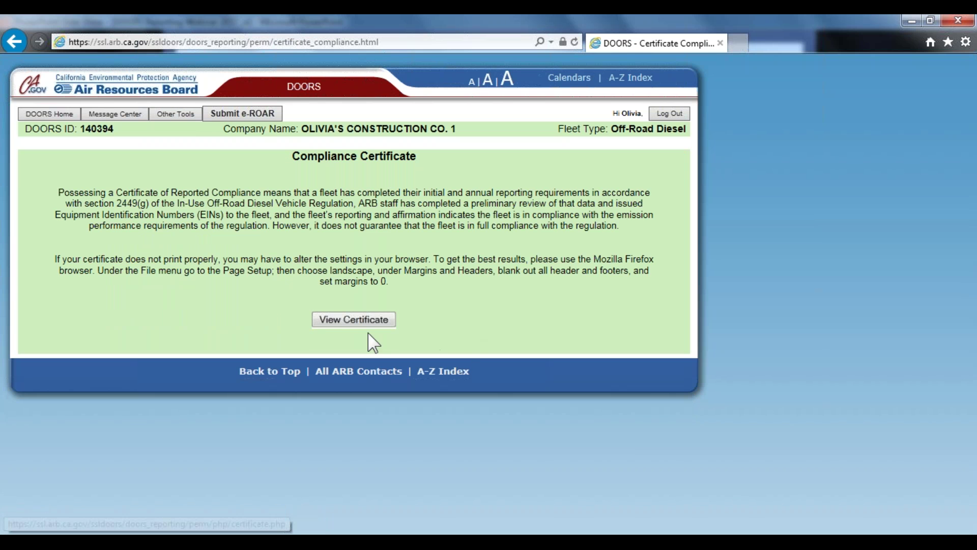
pyautogui.click(365, 328)
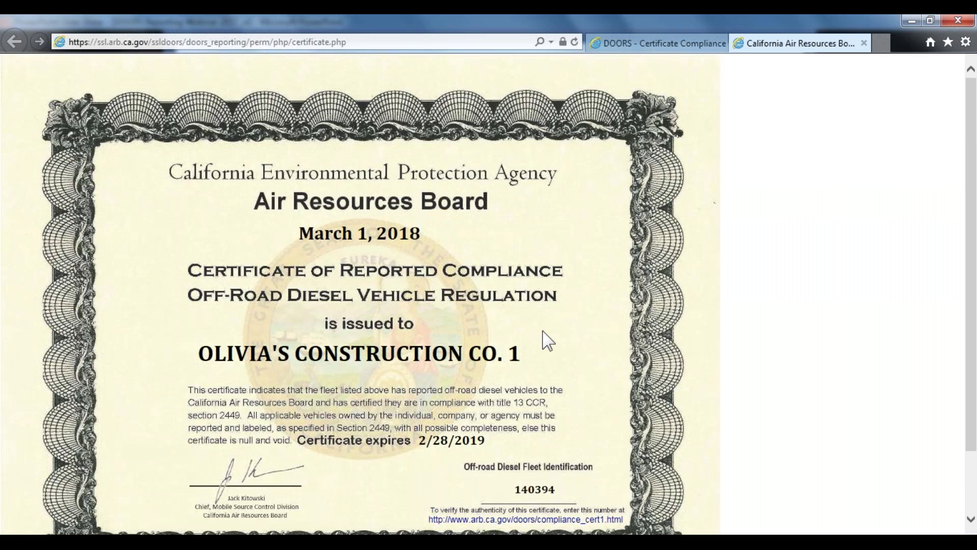
# Review the issued certificate, expiring 2/28/2019, and close it
pyautogui.scroll(-2, 547, 340)
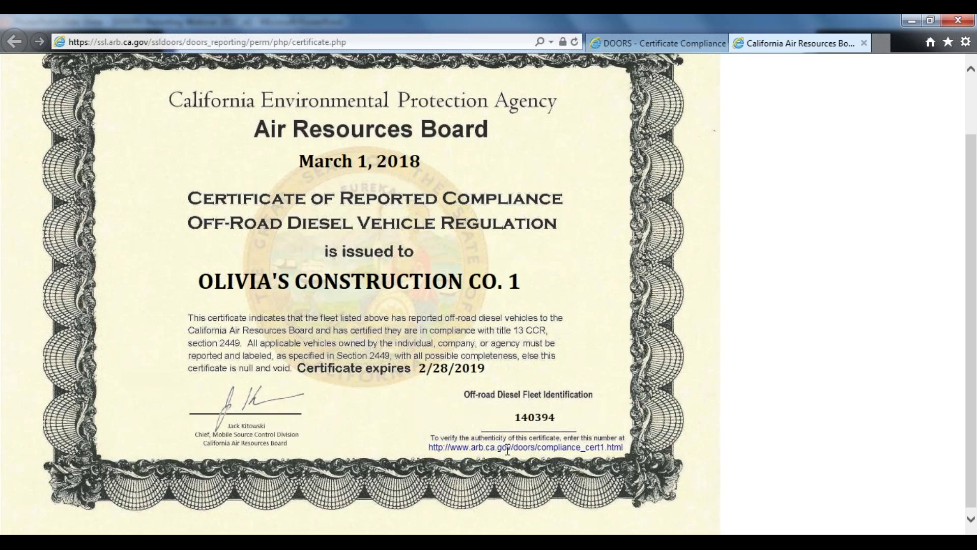
pyautogui.scroll(2, 437, 451)
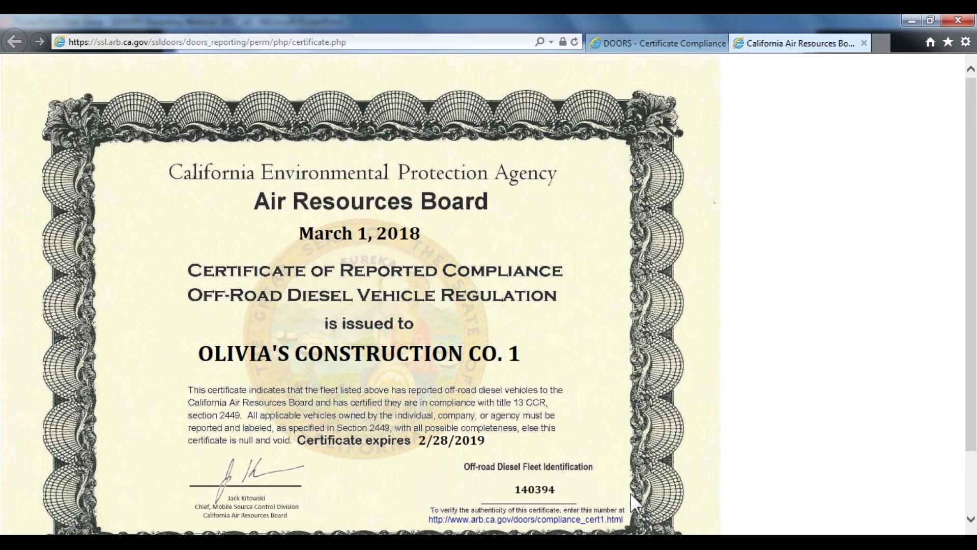
pyautogui.scroll(-1, 624, 493)
pyautogui.scroll(-1, 623, 493)
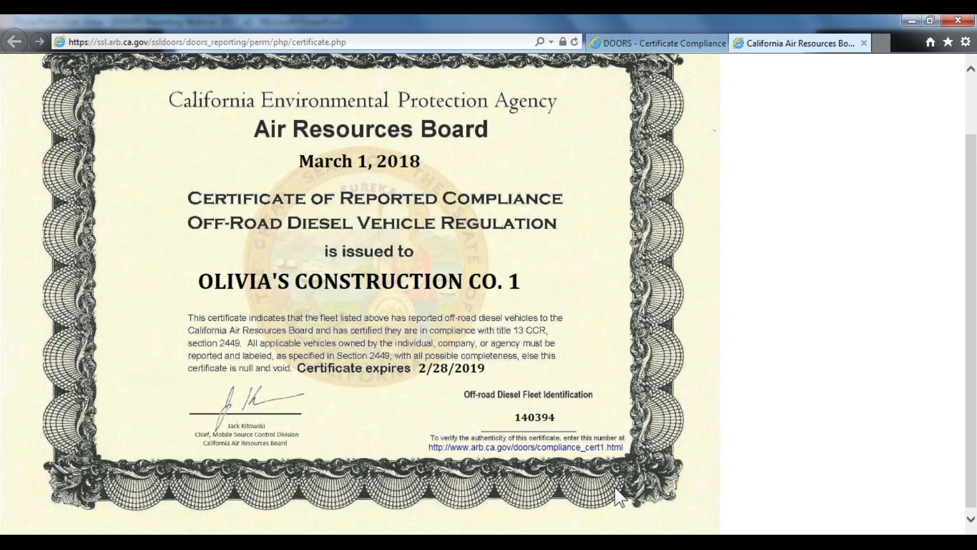
pyautogui.scroll(-2, 518, 440)
pyautogui.scroll(4, 519, 441)
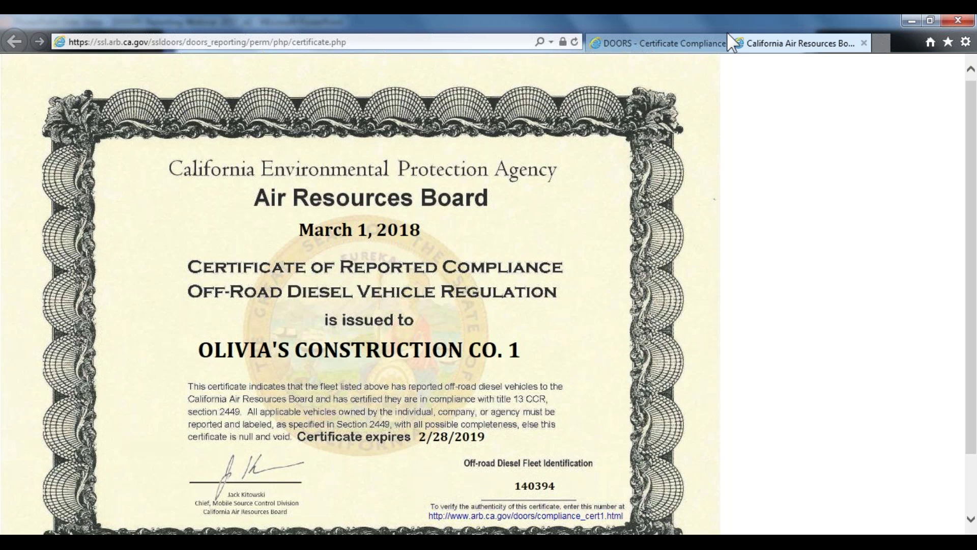
pyautogui.click(865, 43)
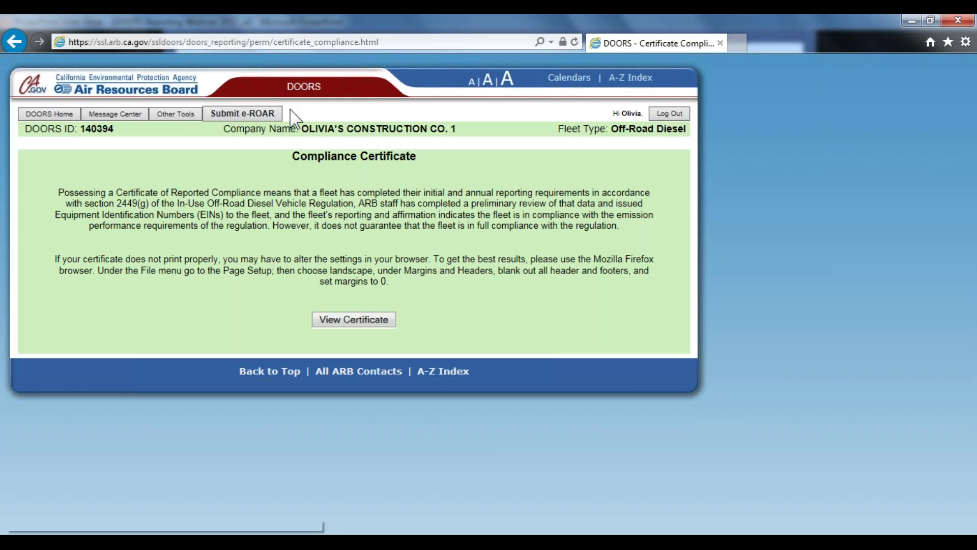
# Open the Submit e-ROAR page and scroll to the 'Alternative way to file ROAR' box
pyautogui.click(257, 118)
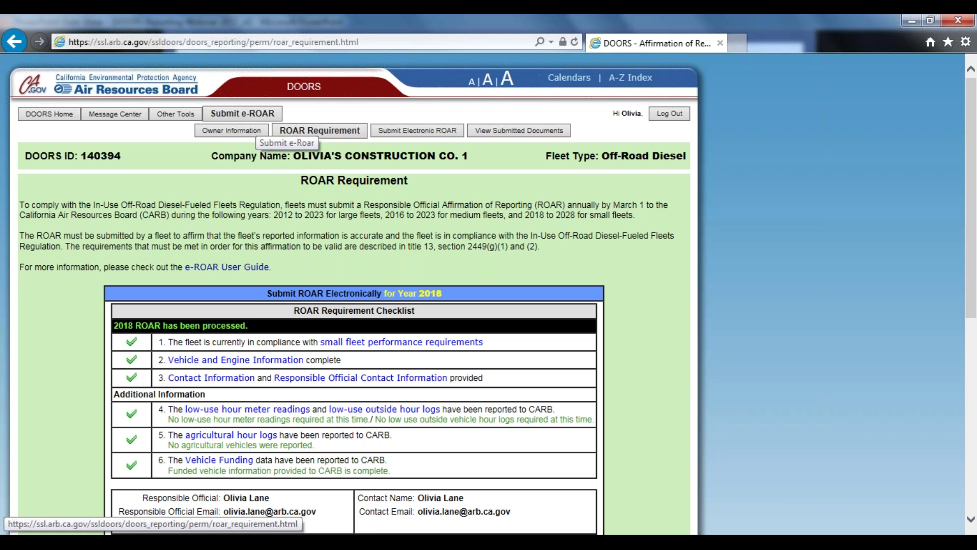
pyautogui.scroll(-1, 688, 233)
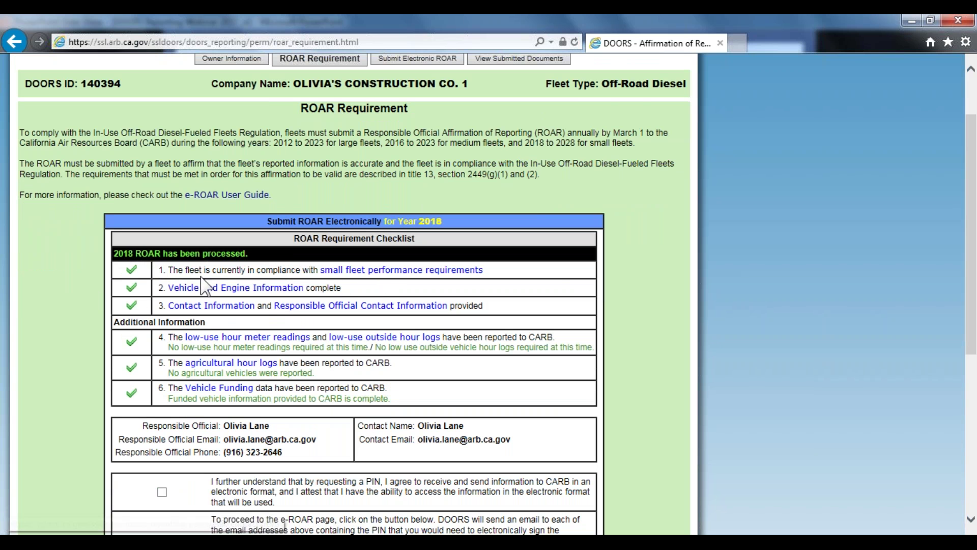
pyautogui.scroll(-3, 395, 279)
pyautogui.scroll(-2, 395, 280)
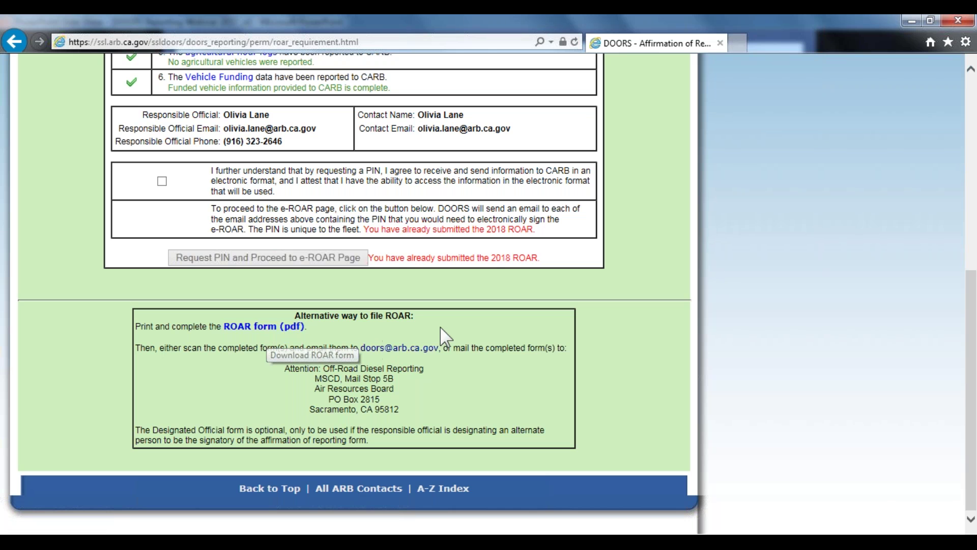
# Open the ROAR form PDF without saving, zoom out two steps, and mark its reporting-year blank
pyautogui.click(285, 328)
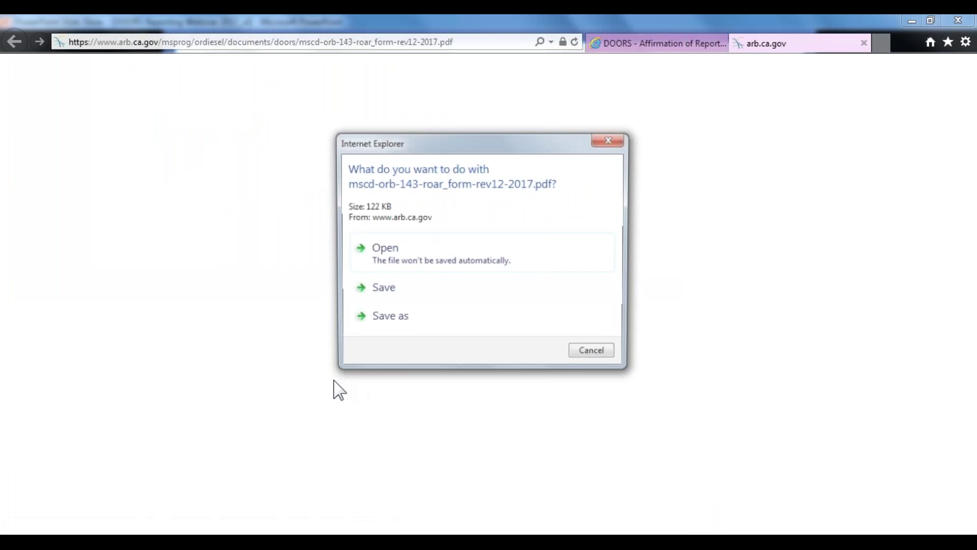
pyautogui.click(441, 242)
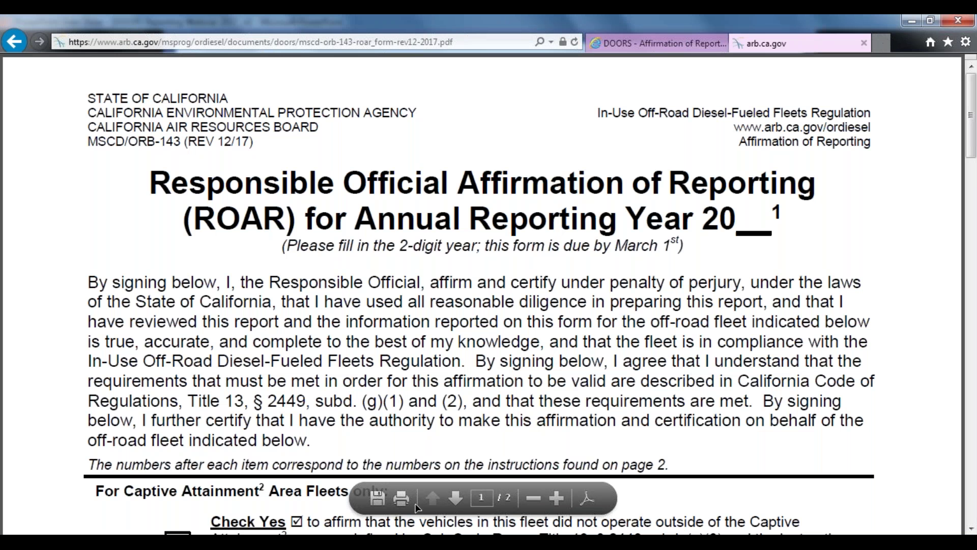
pyautogui.click(534, 497)
pyautogui.click(533, 496)
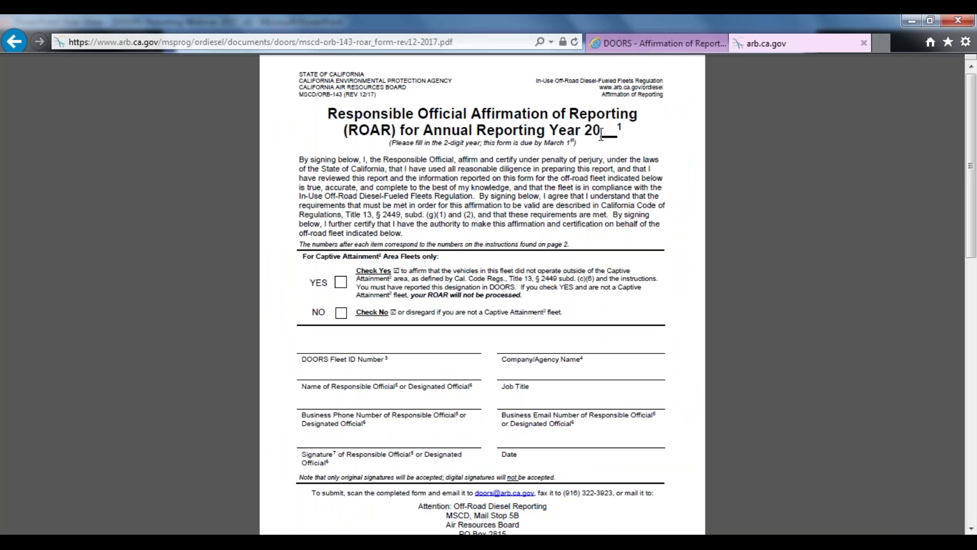
pyautogui.moveTo(601, 130); pyautogui.dragTo(622, 127)
pyautogui.scroll(-1, 376, 268)
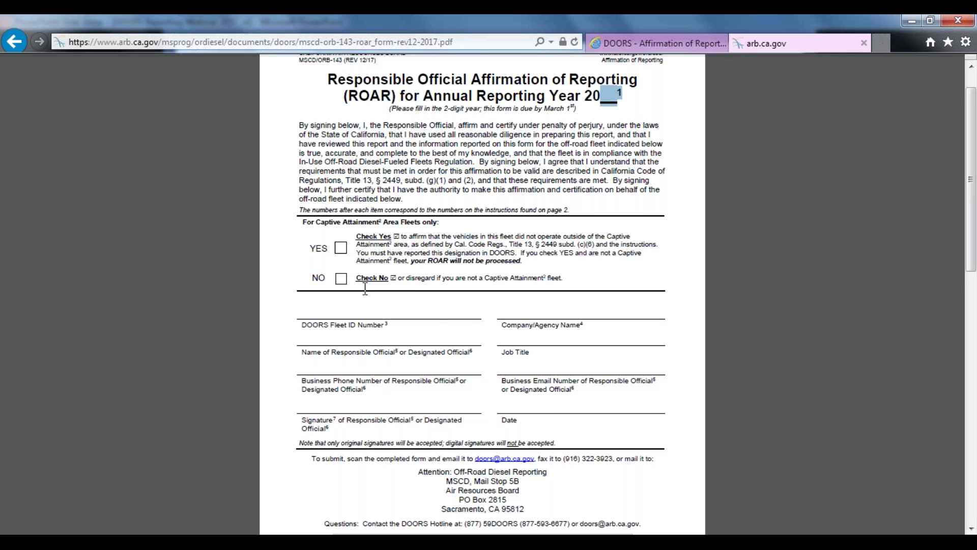
pyautogui.scroll(-1, 509, 330)
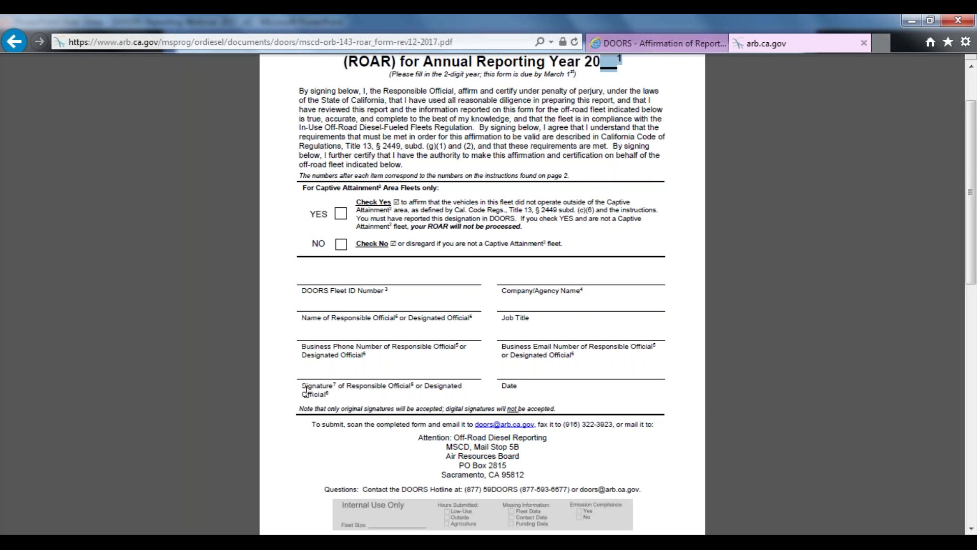
pyautogui.scroll(-1, 301, 393)
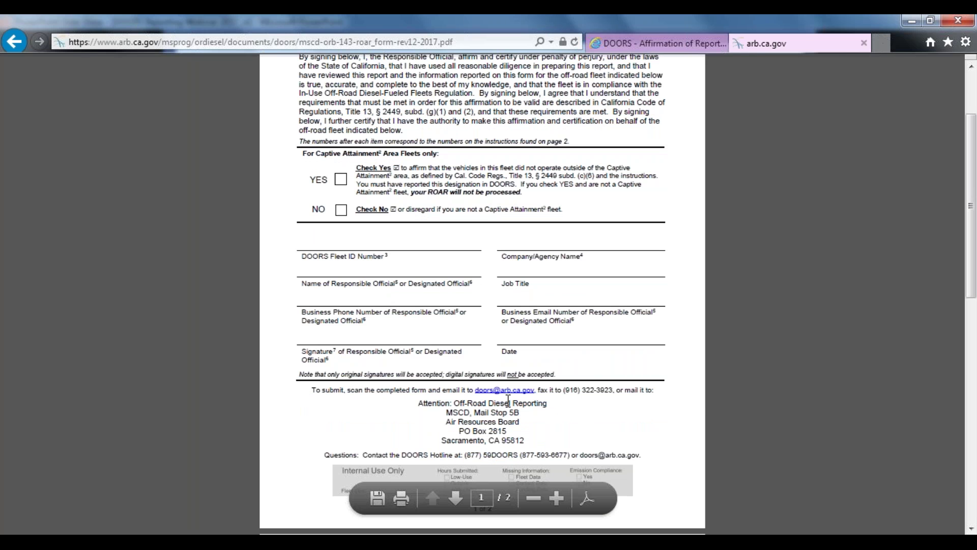
pyautogui.scroll(-1, 418, 443)
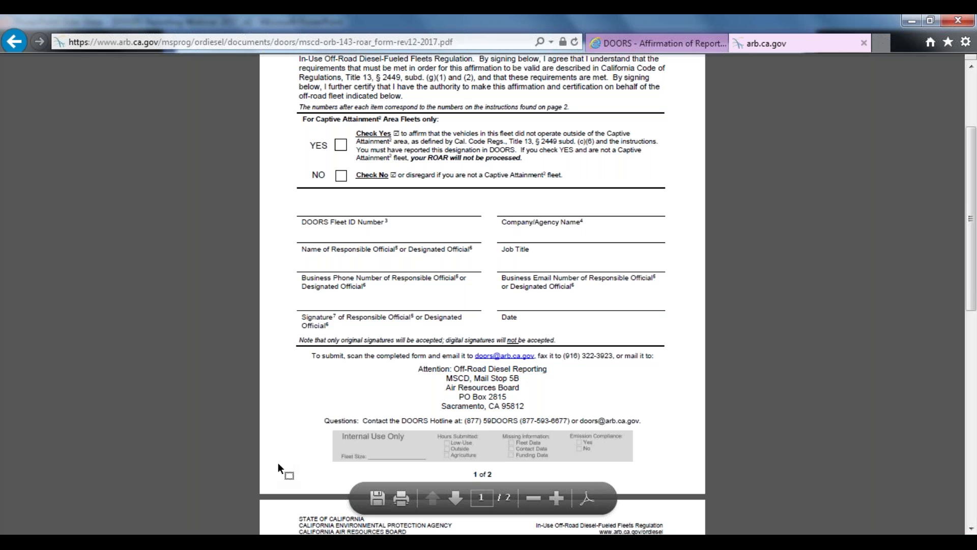
pyautogui.scroll(-1, 288, 458)
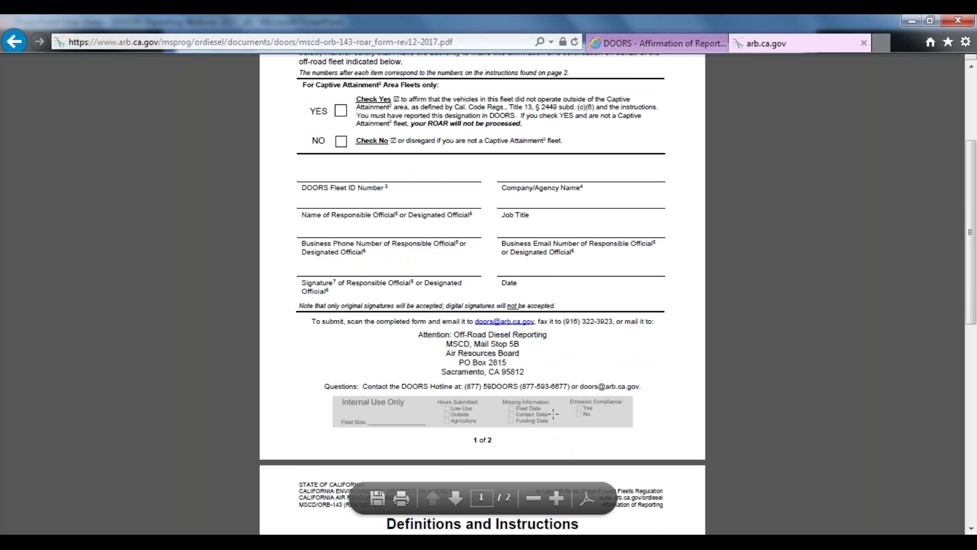
pyautogui.scroll(-6, 553, 414)
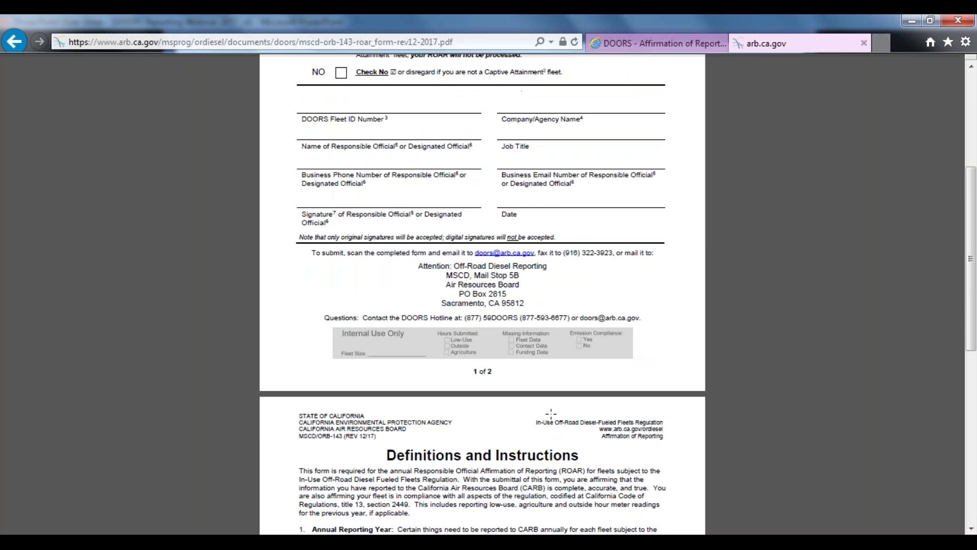
pyautogui.scroll(-5, 408, 231)
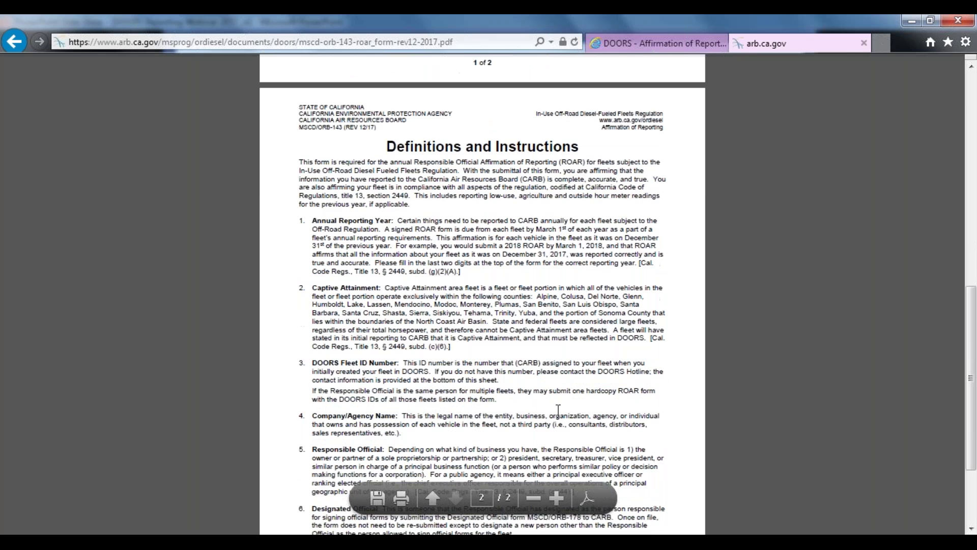
pyautogui.scroll(-2, 451, 346)
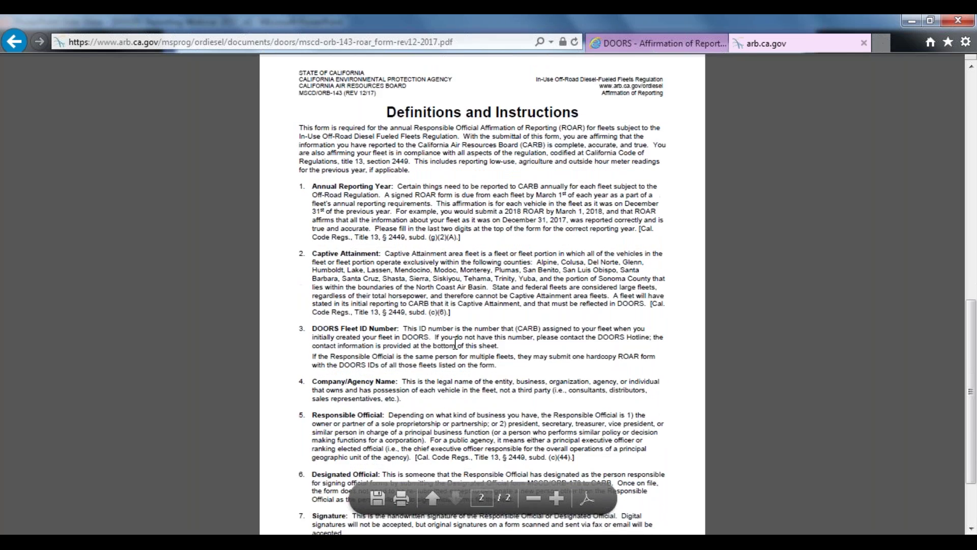
pyautogui.scroll(-1, 430, 397)
pyautogui.scroll(-1, 430, 396)
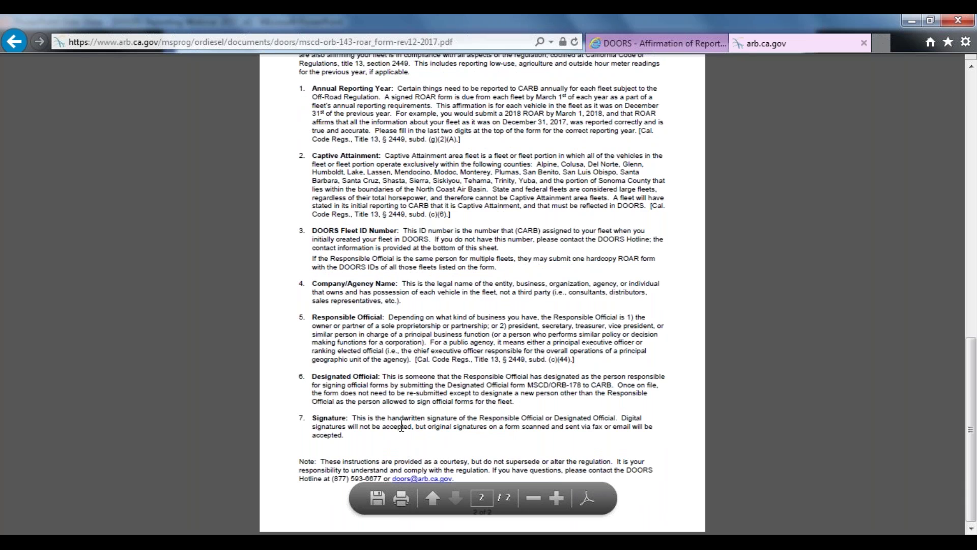
pyautogui.scroll(2, 390, 417)
pyautogui.scroll(-2, 505, 444)
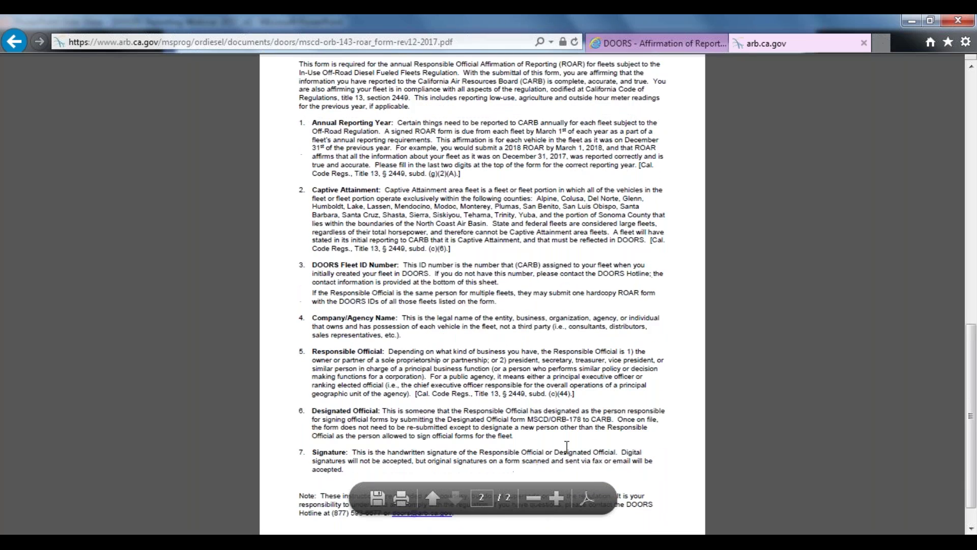
pyautogui.scroll(3, 505, 444)
pyautogui.scroll(10, 506, 448)
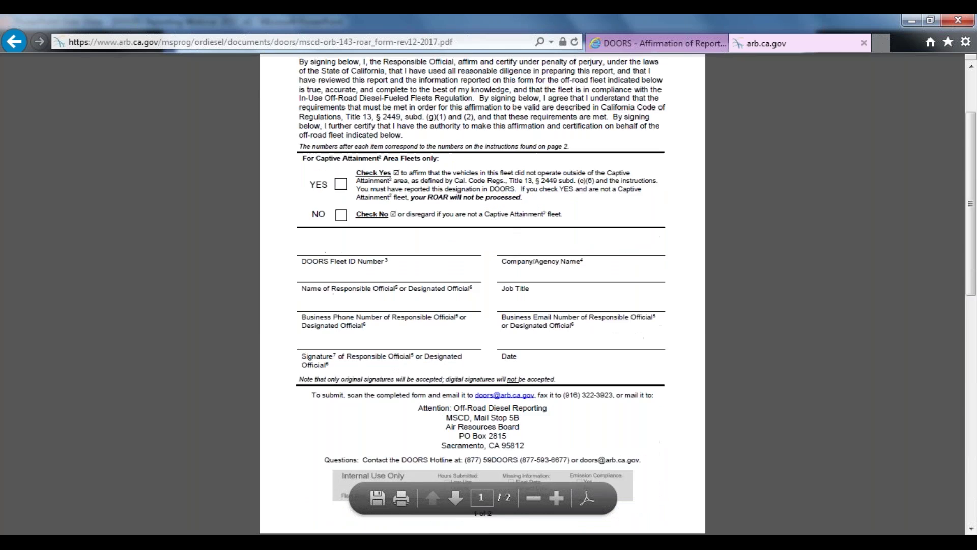
# Close the ROAR form PDF and scroll back to the top of the ROAR Requirement page
pyautogui.click(866, 43)
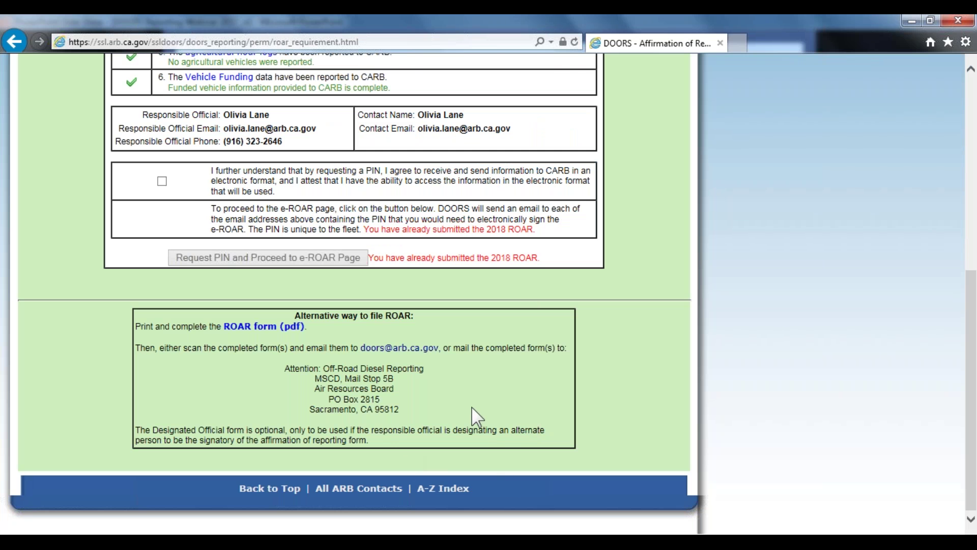
pyautogui.scroll(3, 476, 408)
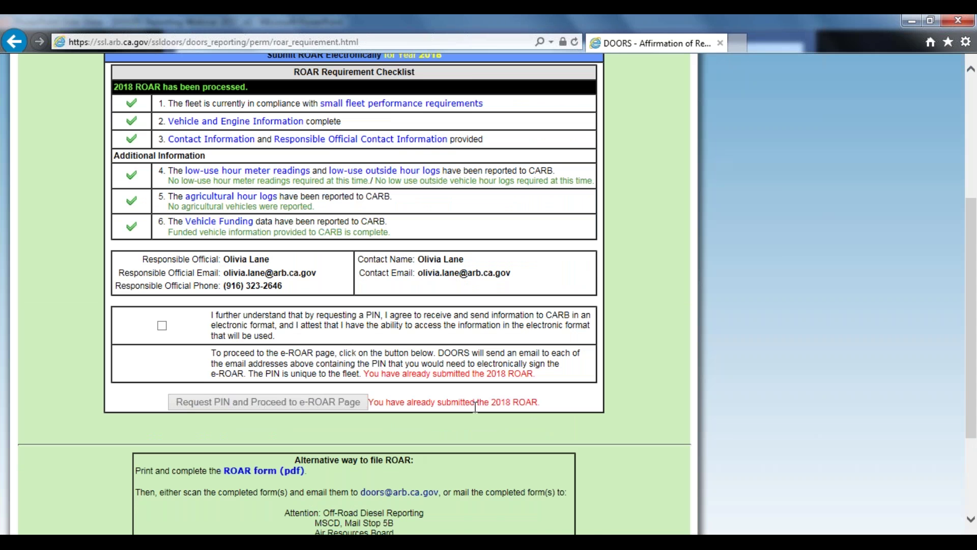
pyautogui.scroll(5, 532, 427)
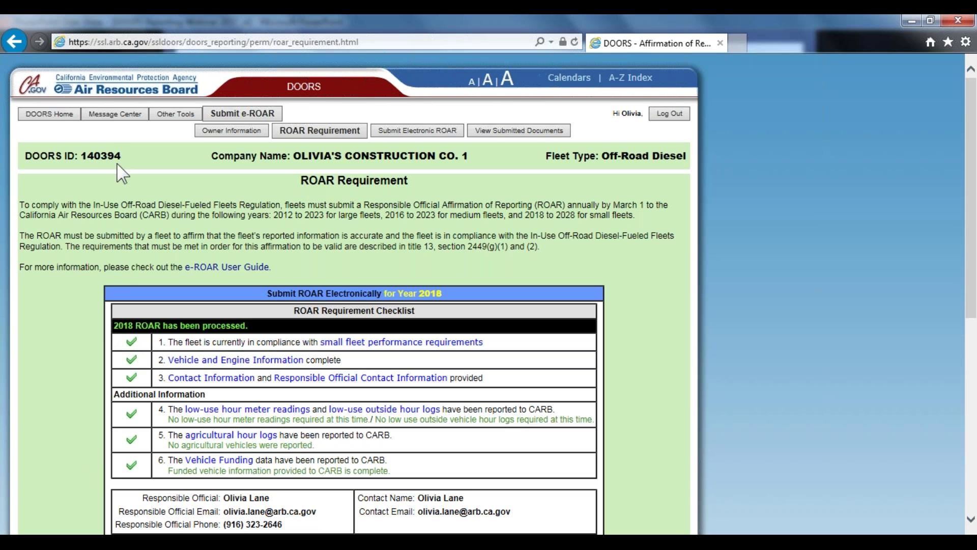
# Open the DOORS Message Center, then advance the webinar slide show to final slide 30
pyautogui.click(114, 113)
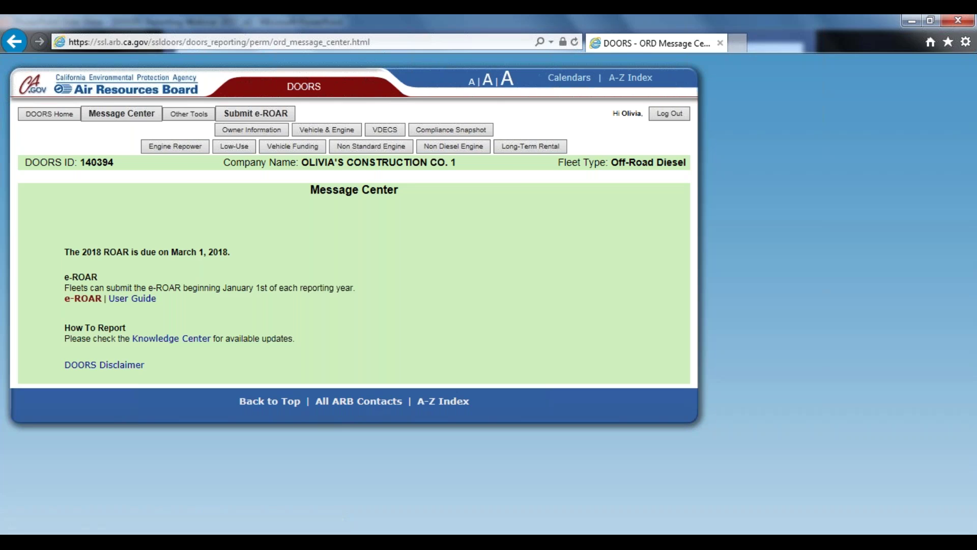
pyautogui.hotkey('alt', 'Tab')
pyautogui.click(679, 366)
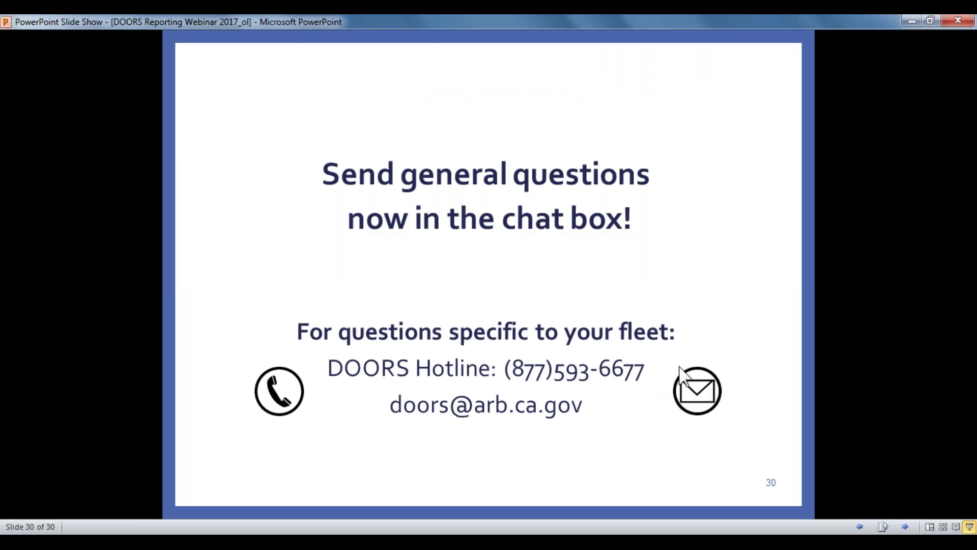